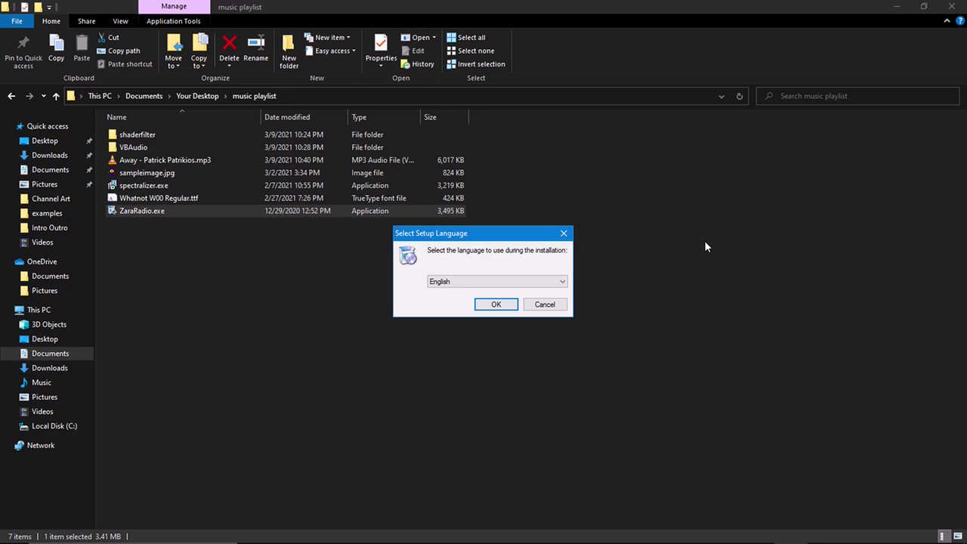
Cancel the ZaraRadio setup's language selection and launch the installed ZaraRadio program.
{"action": "left_click", "coordinate": [556, 307]}
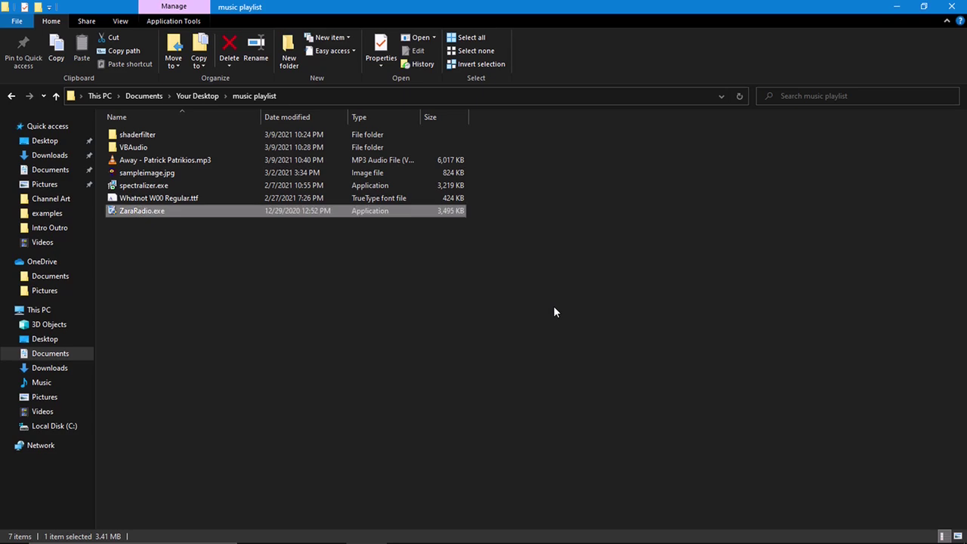
{"action": "left_click", "coordinate": [554, 305]}
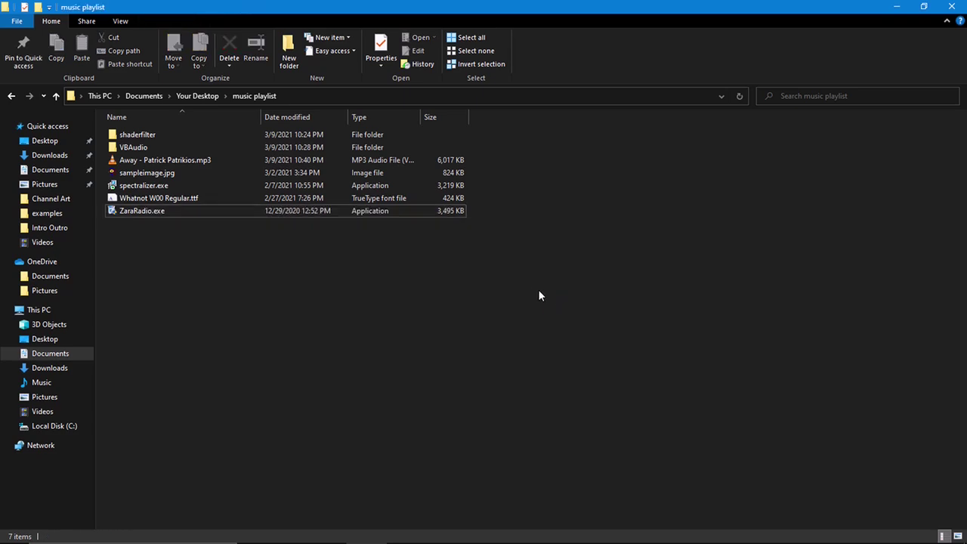
{"action": "left_click", "coordinate": [124, 533]}
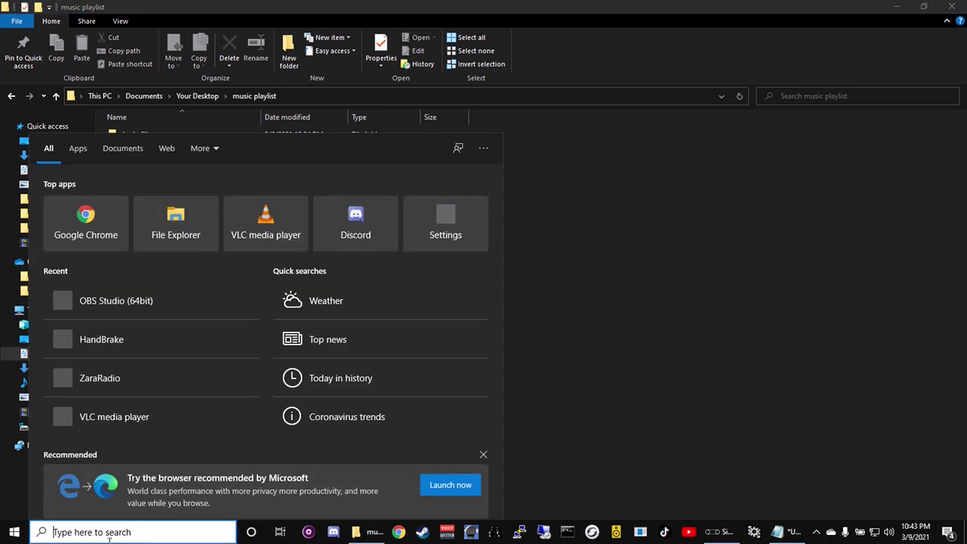
{"action": "type", "text": "zara"}
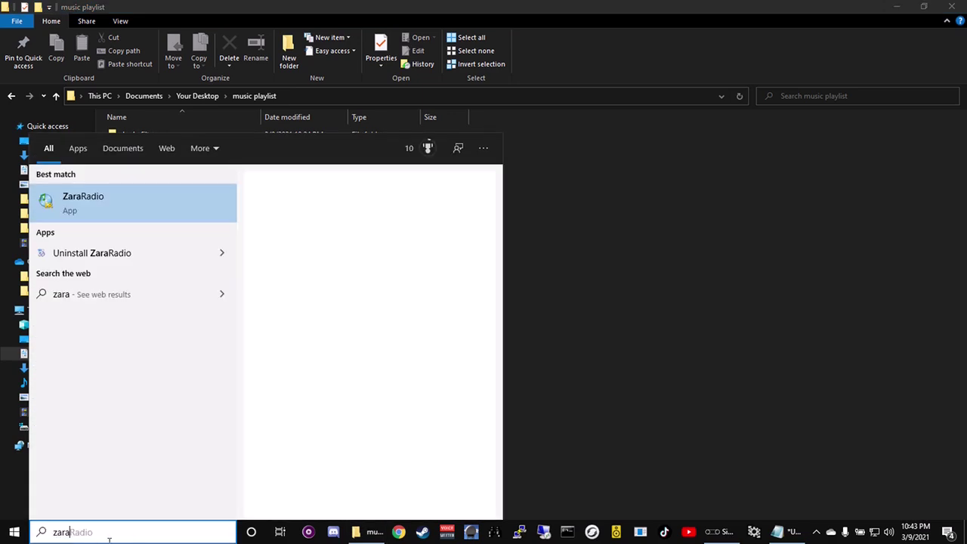
{"action": "key", "text": "Return"}
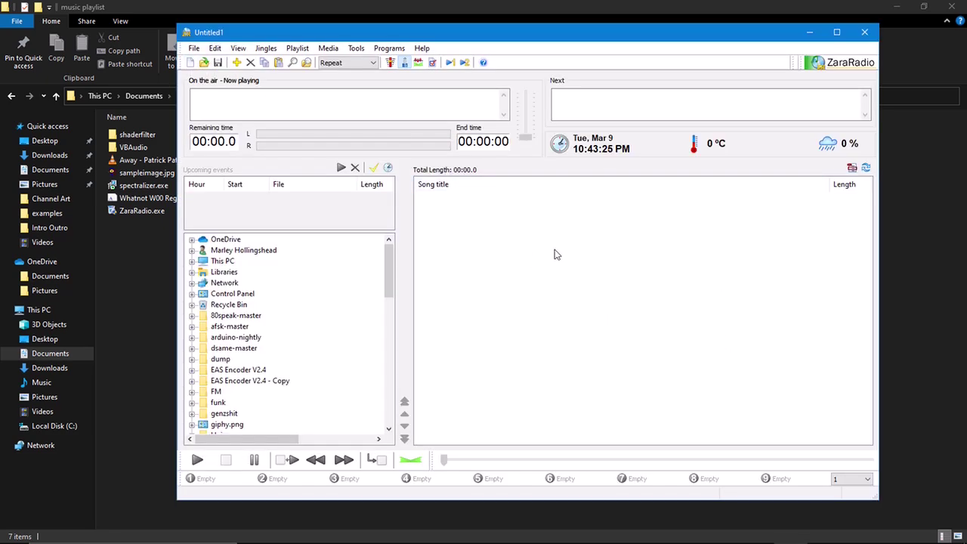
Switch to File Explorer, examine the VBCABLE setup files in the VBAudio folder, and return to the music playlist folder.
{"action": "left_click", "coordinate": [125, 242]}
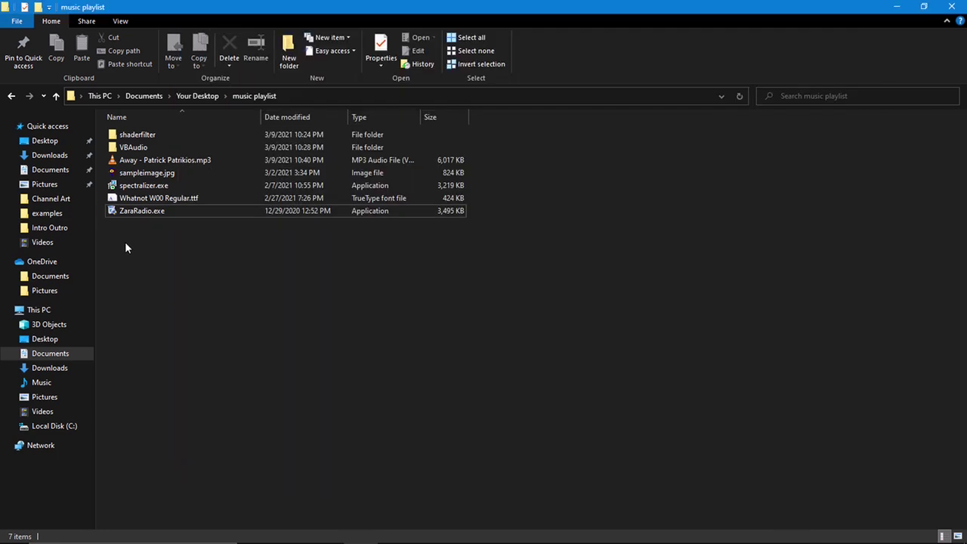
{"action": "left_click", "coordinate": [133, 148]}
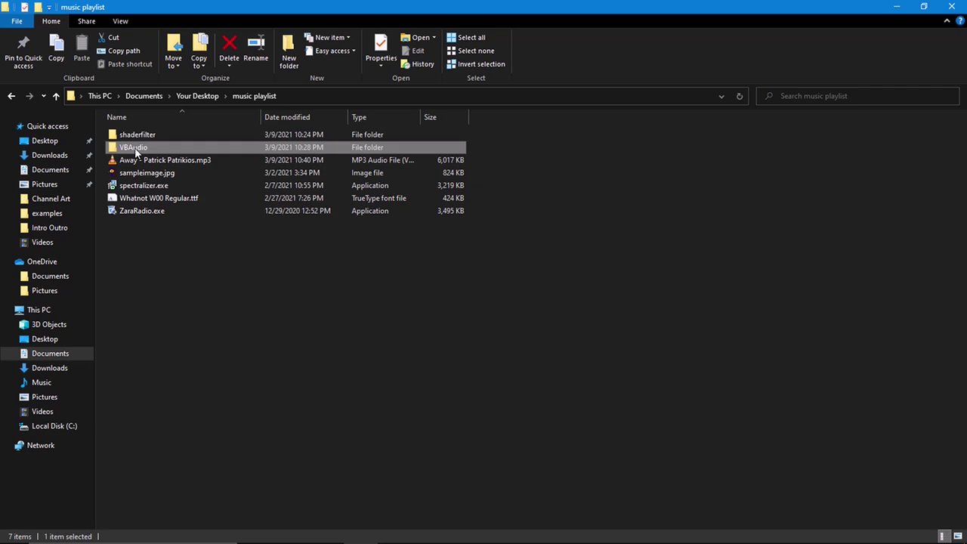
{"action": "left_click", "coordinate": [136, 152]}
{"action": "double_click", "coordinate": [225, 149]}
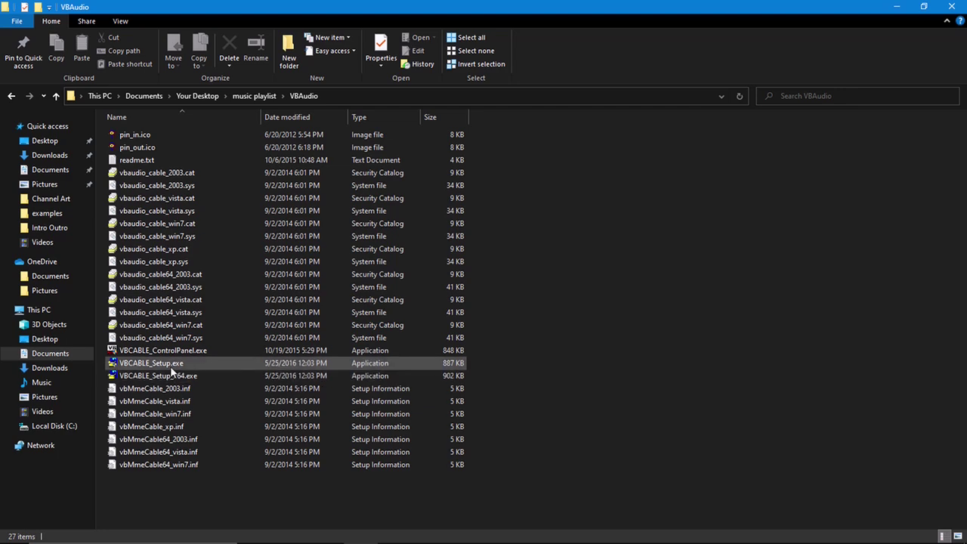
{"action": "left_click", "coordinate": [248, 96]}
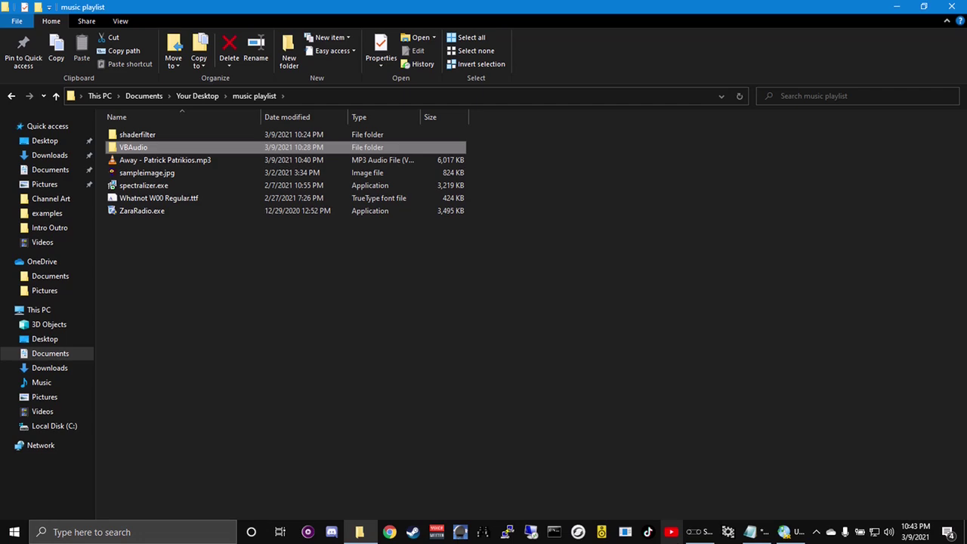
Switch to ZaraRadio and set the satellite input in its options to Hi-Fi Cable Input (VB-Audio Hi-Fi Cable).
{"action": "left_click", "coordinate": [801, 534]}
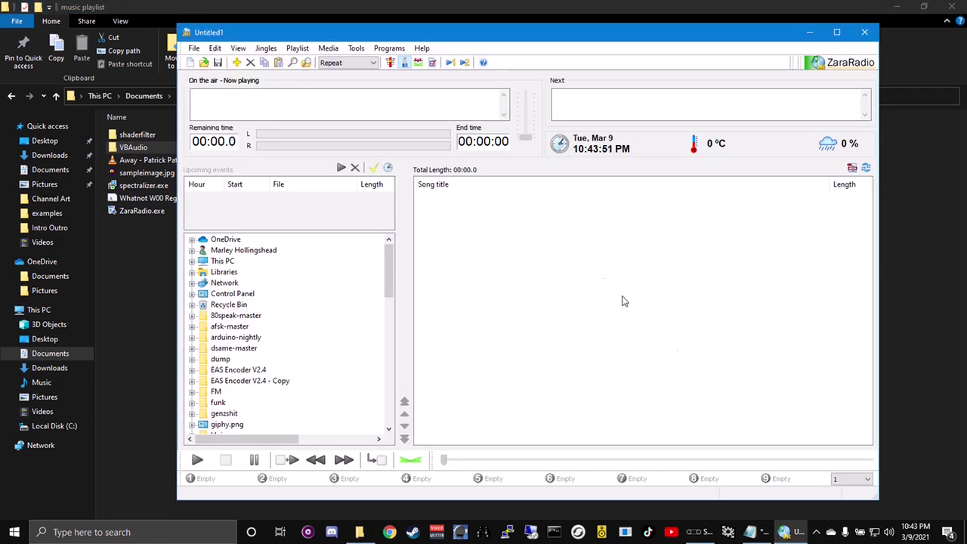
{"action": "left_click", "coordinate": [353, 48]}
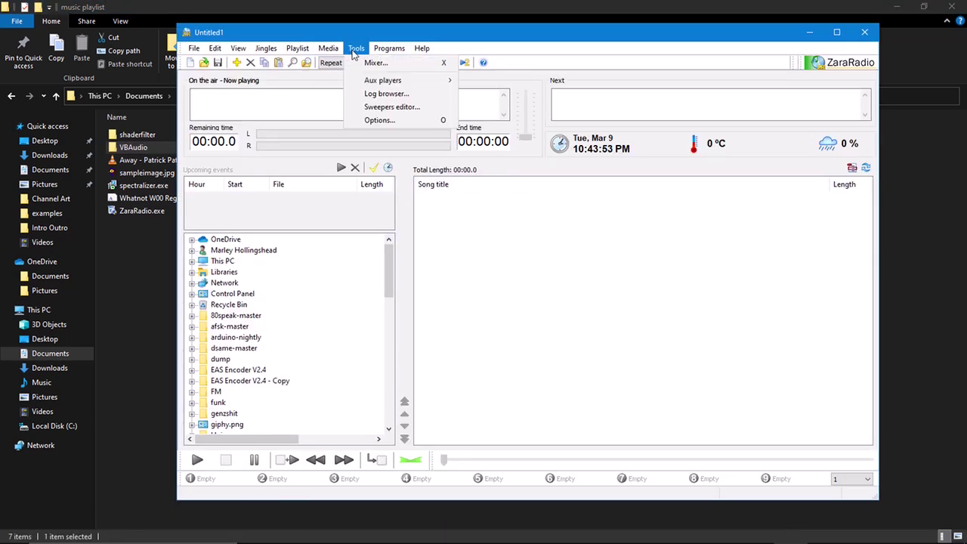
{"action": "left_click", "coordinate": [381, 120]}
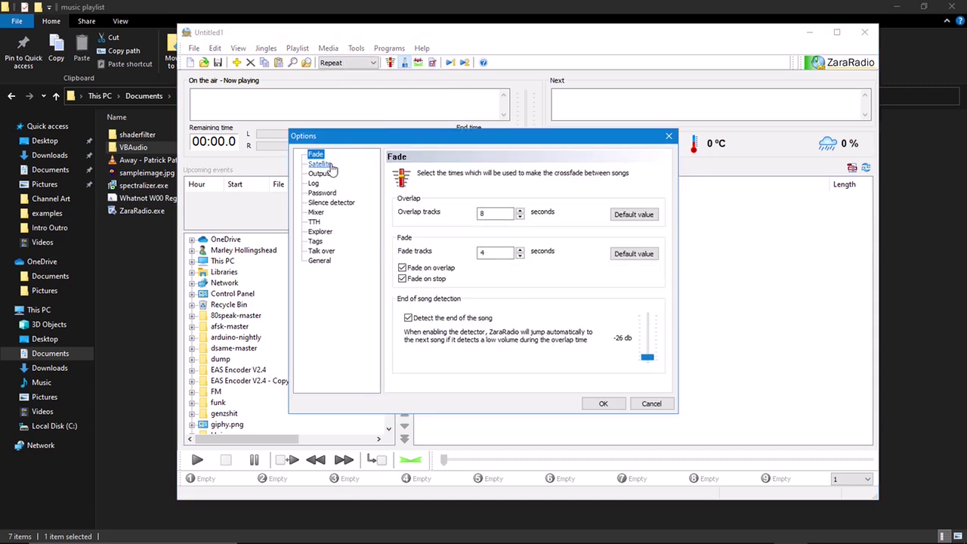
{"action": "left_click", "coordinate": [330, 166]}
{"action": "left_click", "coordinate": [440, 197]}
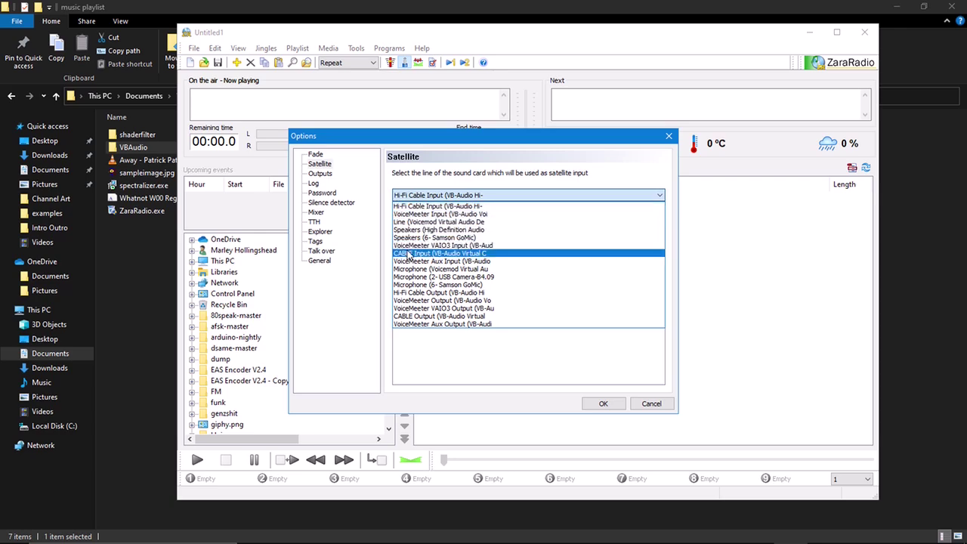
{"action": "left_click", "coordinate": [413, 208]}
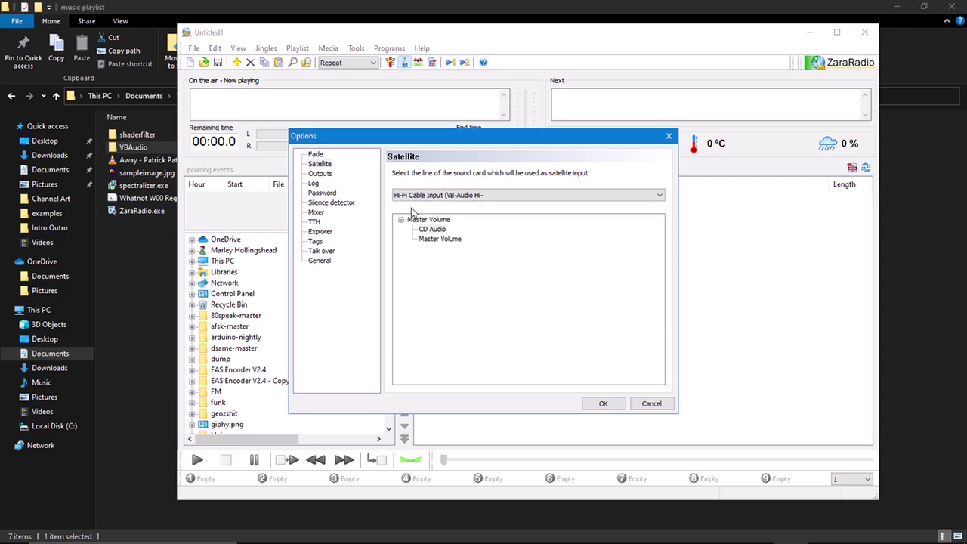
Set both the air output and the cue output to Hi-Fi Cable Input (VB-Audio Hi-Fi Cable) and apply the options.
{"action": "left_click", "coordinate": [326, 173]}
{"action": "left_click", "coordinate": [488, 227]}
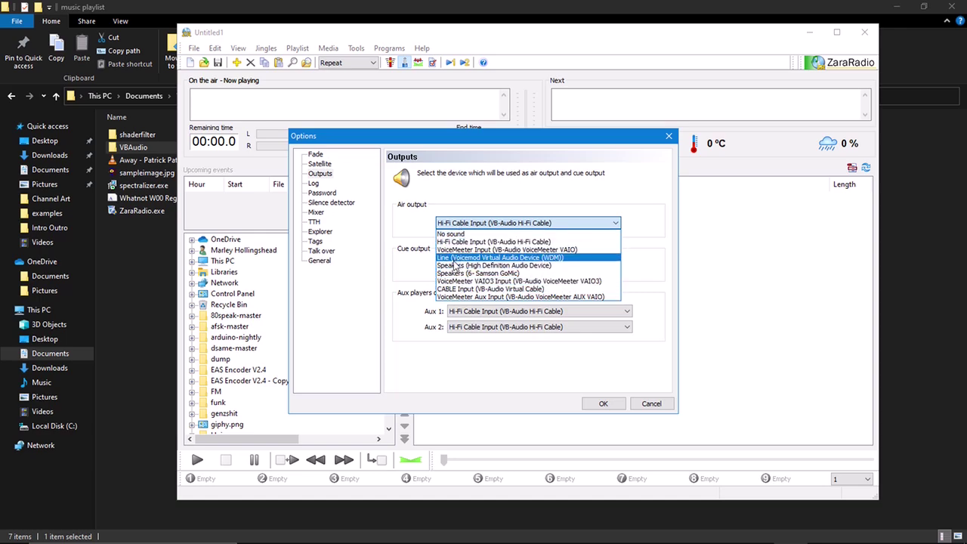
{"action": "left_click", "coordinate": [459, 242]}
{"action": "left_click", "coordinate": [459, 267]}
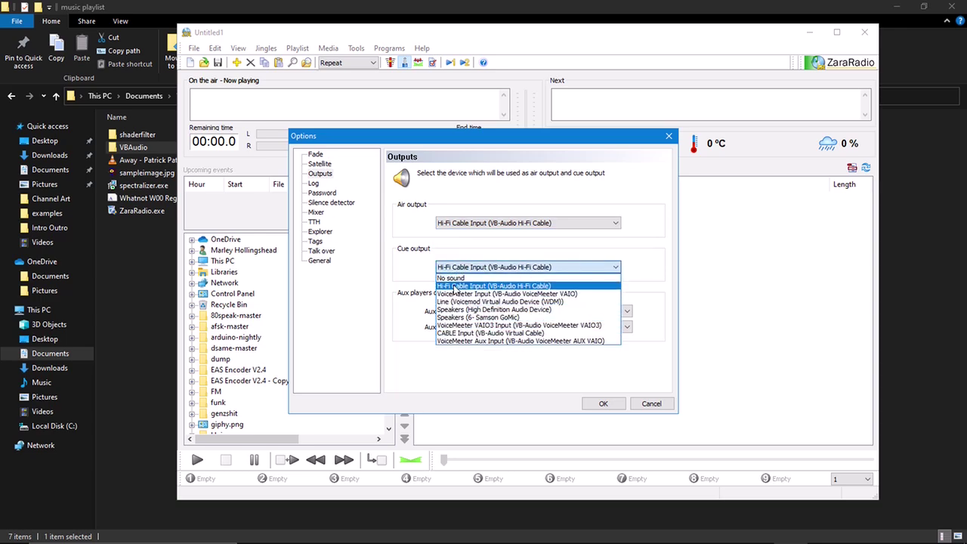
{"action": "left_click", "coordinate": [456, 286]}
{"action": "left_click", "coordinate": [604, 403]}
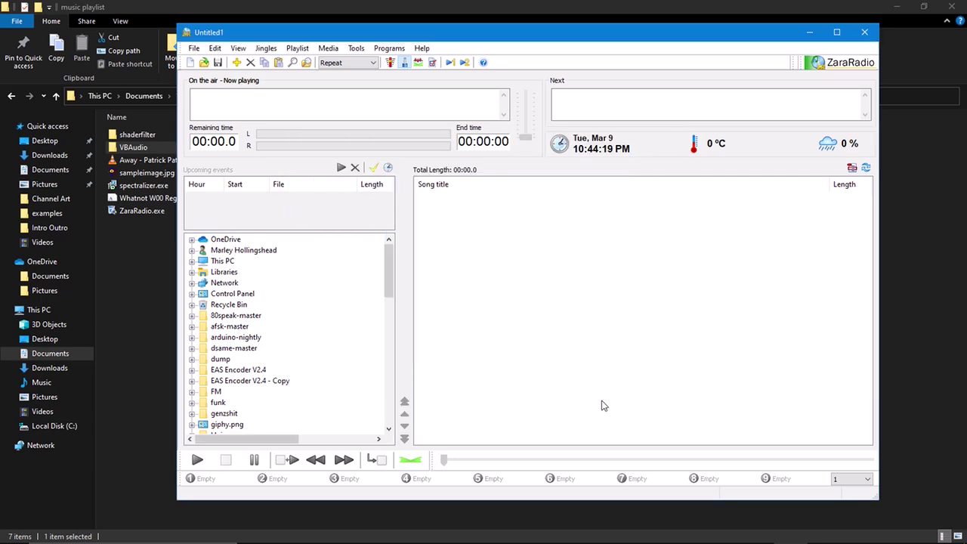
Switch to File Explorer and install spectralizer version 1.3.4 from spectralizer.exe in the music playlist folder, completing its setup wizard.
{"action": "left_click", "coordinate": [146, 307]}
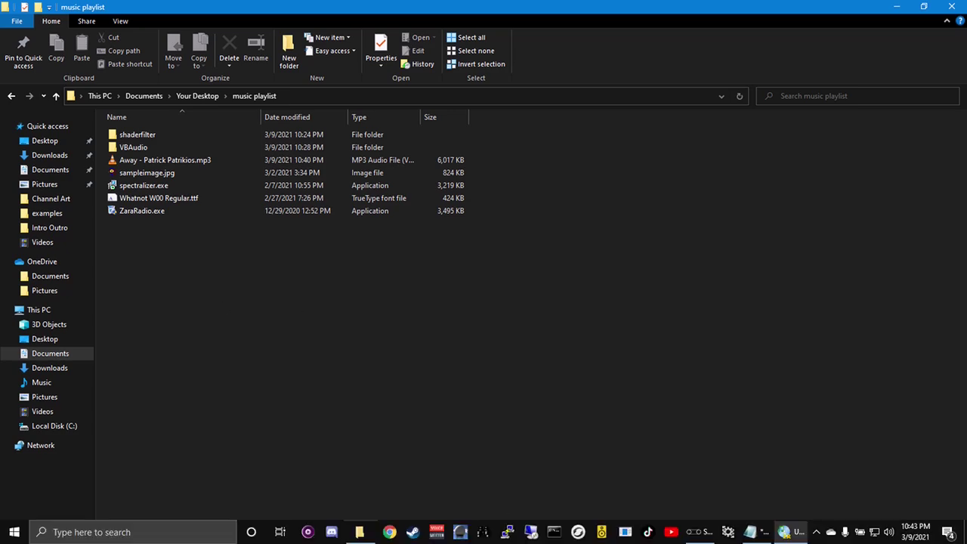
{"action": "double_click", "coordinate": [156, 186]}
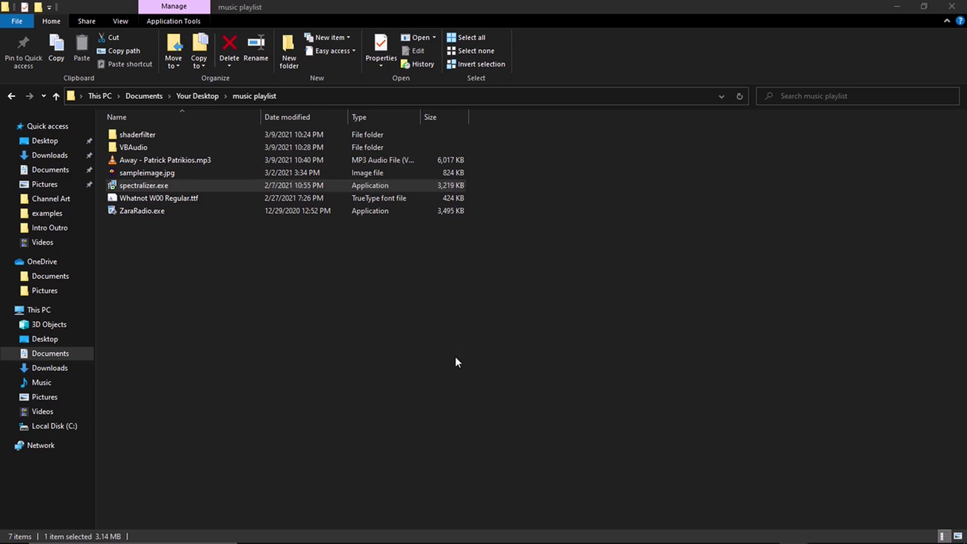
{"action": "left_click", "coordinate": [553, 375]}
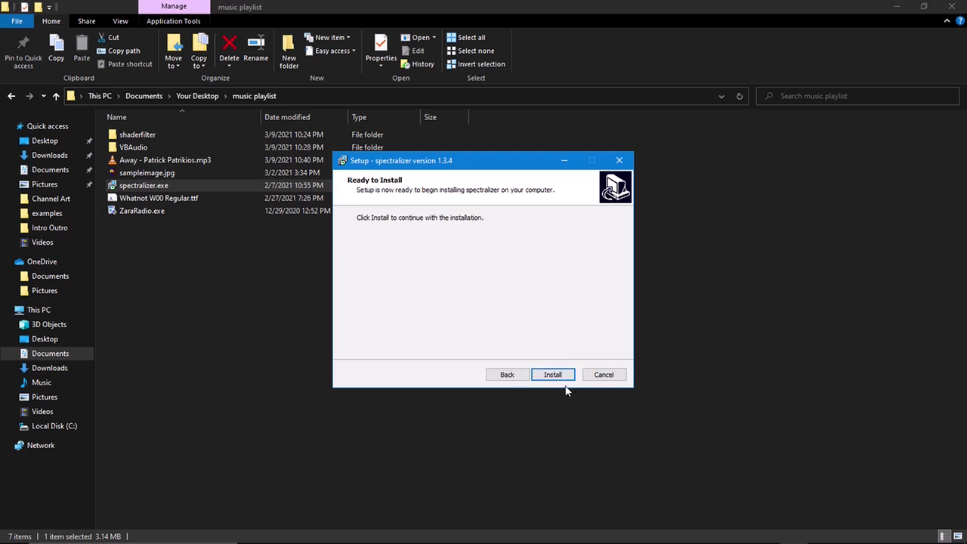
{"action": "left_click", "coordinate": [553, 375]}
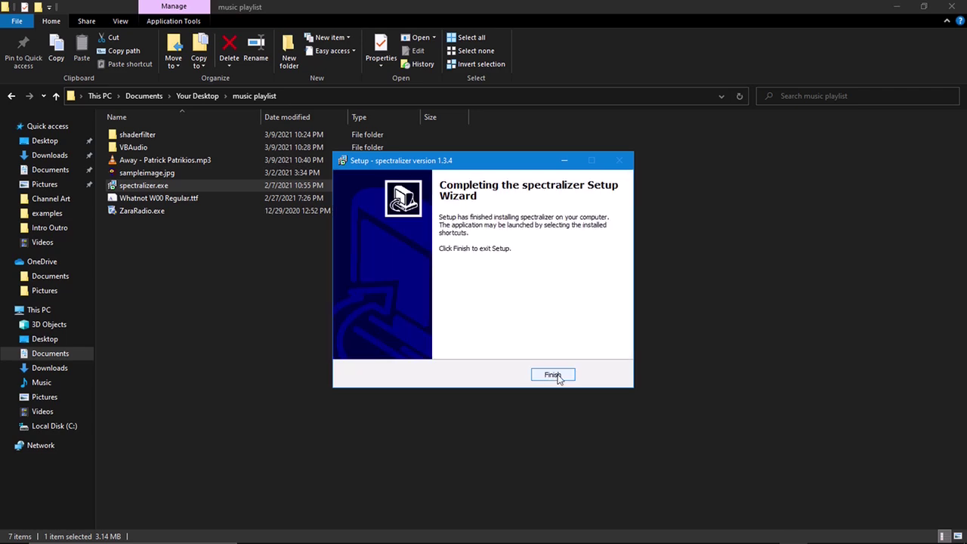
{"action": "left_click", "coordinate": [556, 376]}
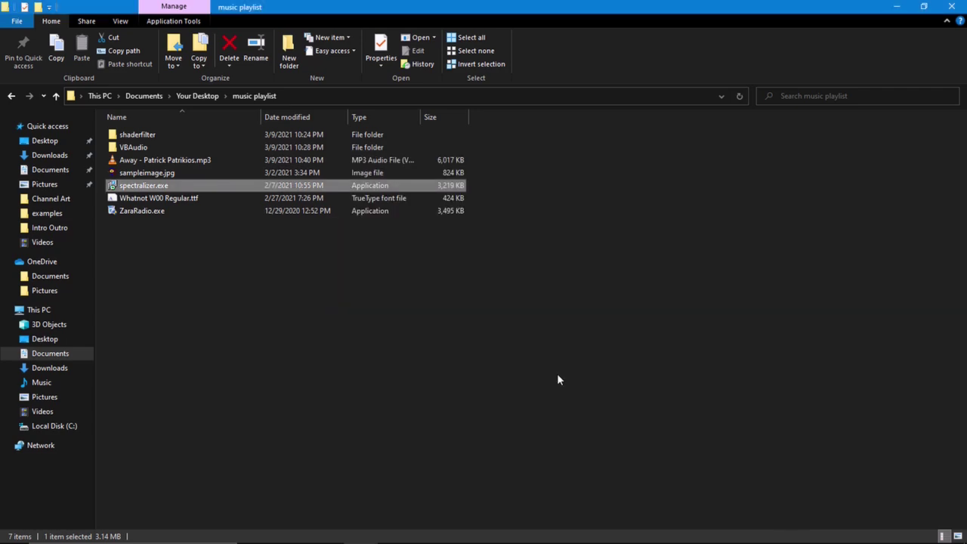
Open the shaderfilter folder and restore its maximized window to a smaller one over the right half of the desktop.
{"action": "left_click", "coordinate": [253, 134]}
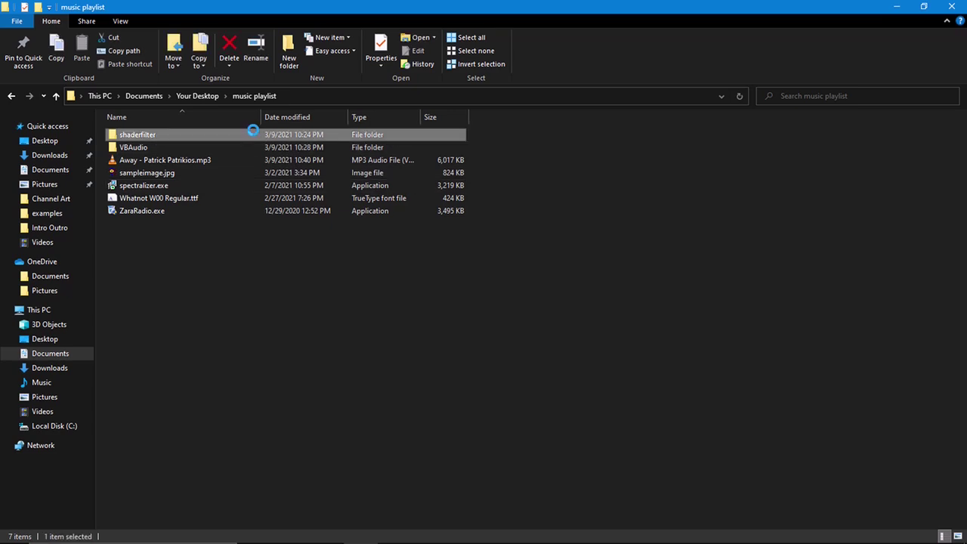
{"action": "double_click", "coordinate": [253, 130]}
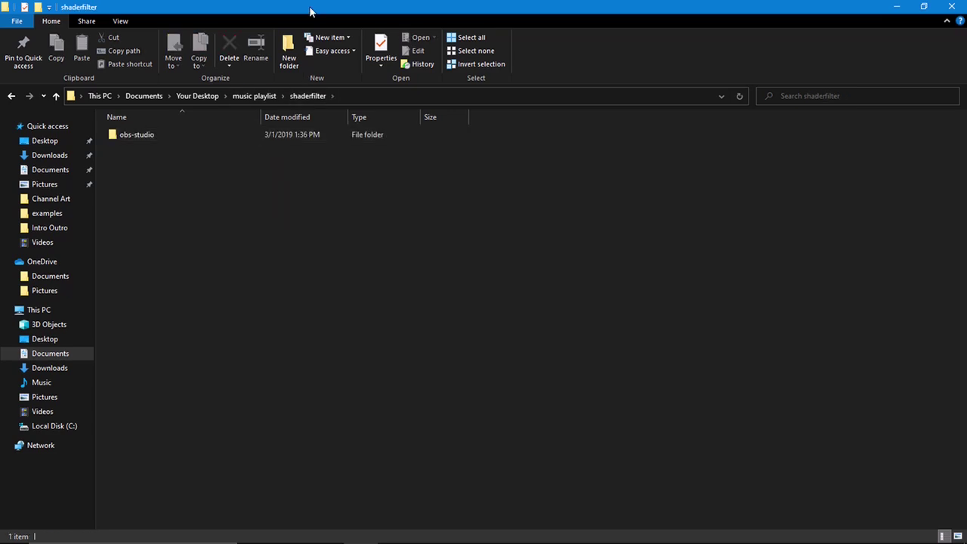
{"action": "left_click_drag", "start_coordinate": [309, 11], "coordinate": [709, 133]}
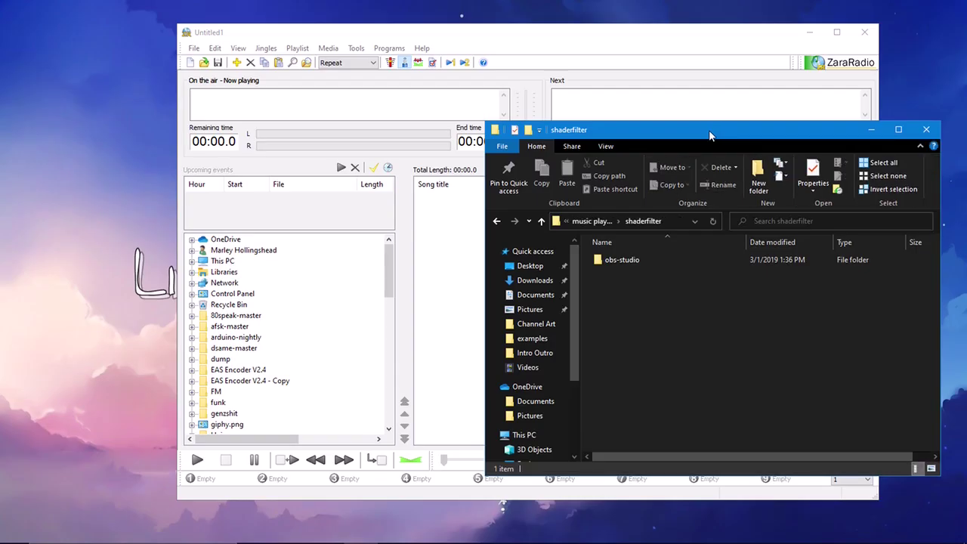
Open a second File Explorer window and place it beside the shaderfilter window.
{"action": "left_click", "coordinate": [178, 531]}
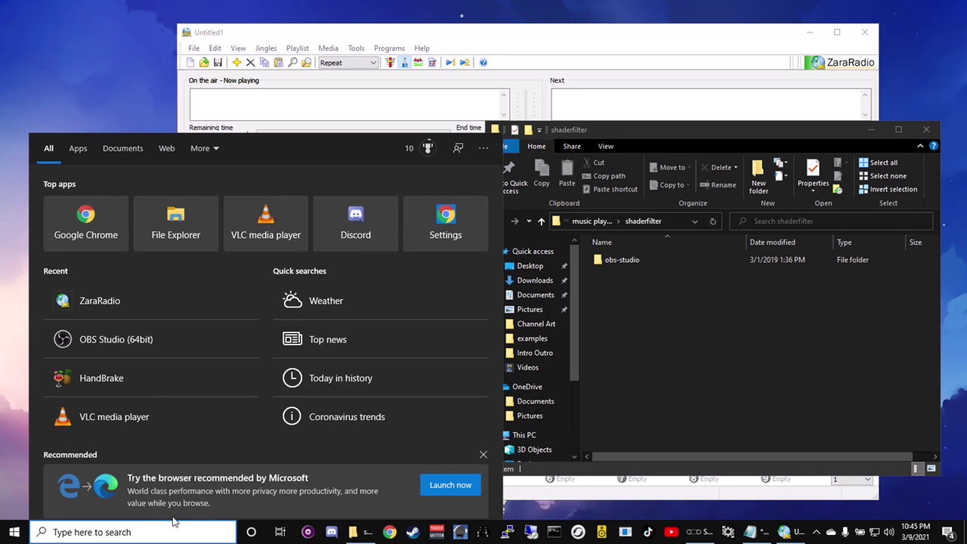
{"action": "type", "text": "ex"}
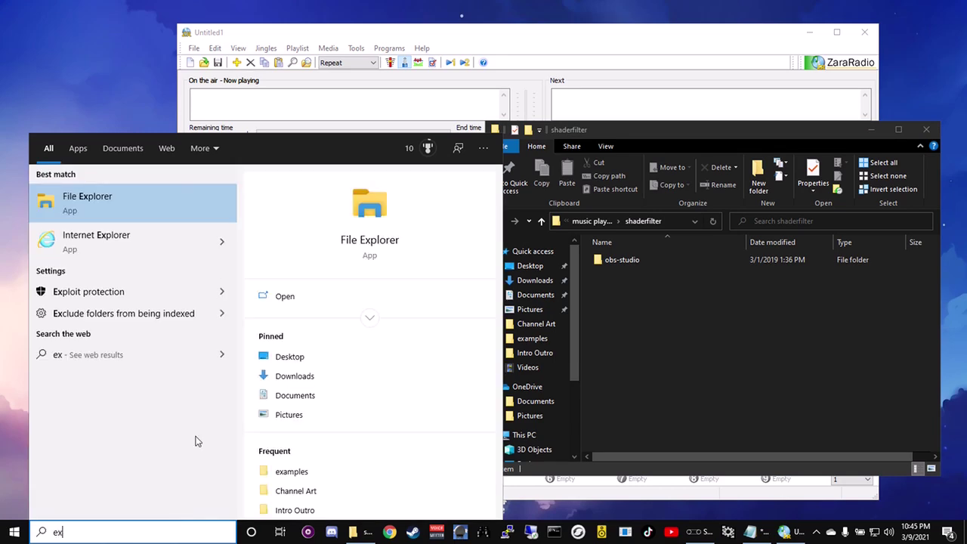
{"action": "left_click", "coordinate": [172, 196]}
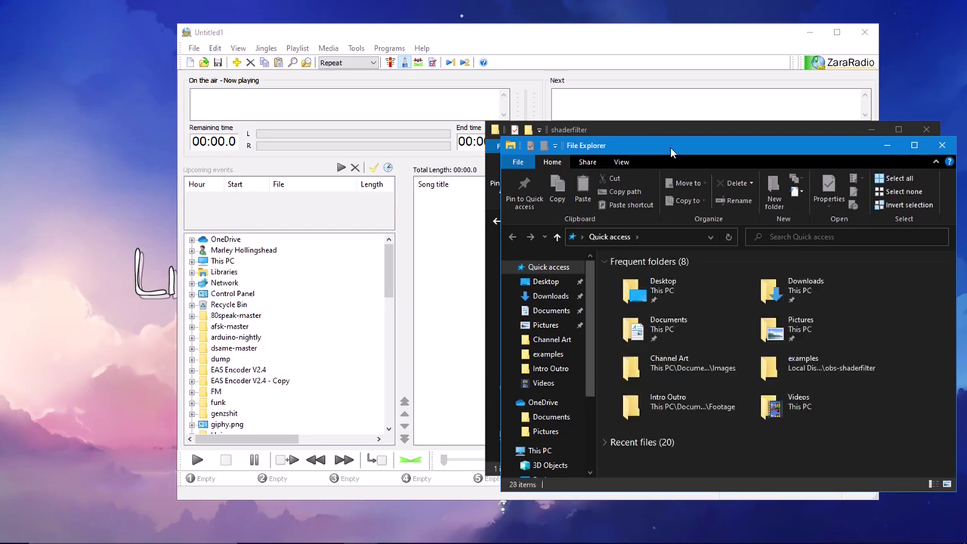
{"action": "left_click_drag", "start_coordinate": [671, 146], "coordinate": [189, 129]}
Open Program Files\obs-studio on Local Disk (C:) in the new window and the shaderfilter package's obs-studio folder in the other.
{"action": "scroll", "coordinate": [55, 437], "scroll_direction": "down", "scroll_amount": 1}
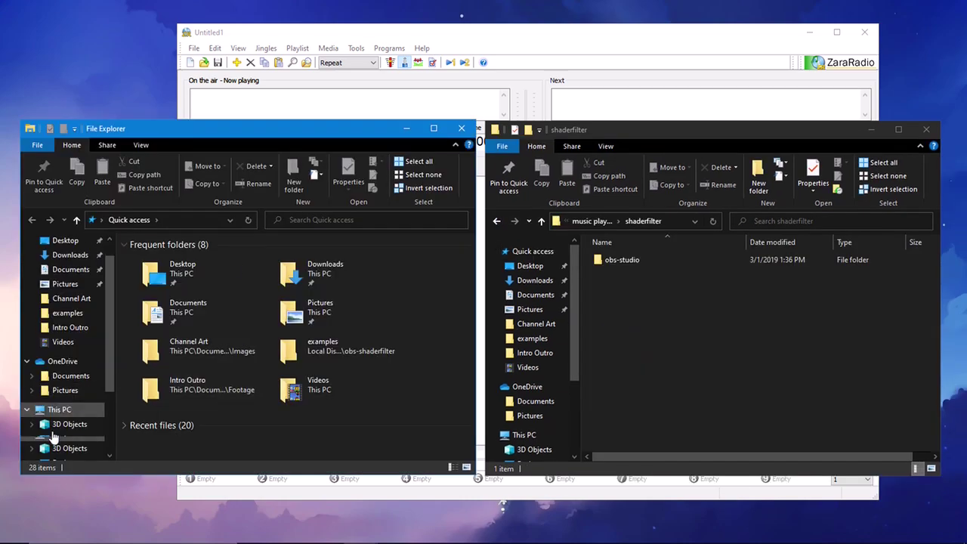
{"action": "scroll", "coordinate": [54, 432], "scroll_direction": "down", "scroll_amount": 2}
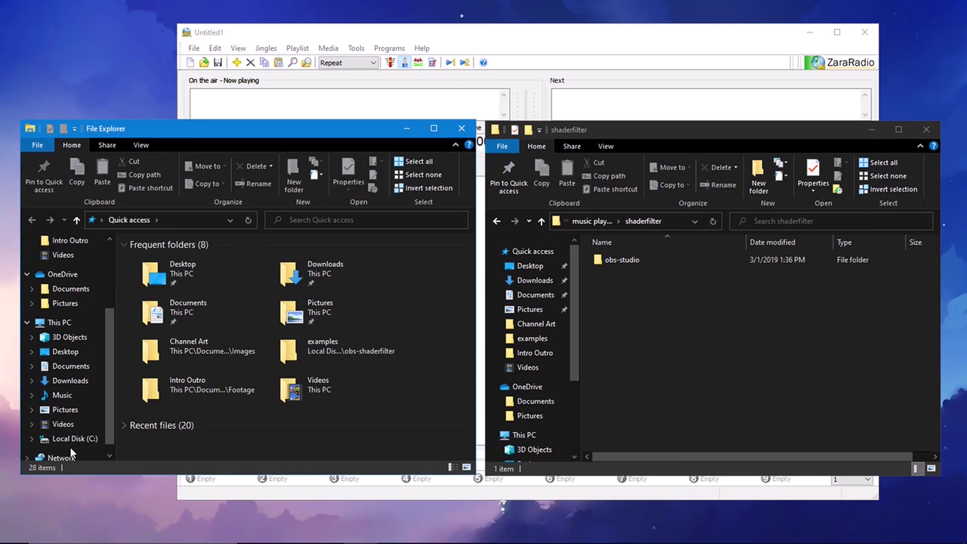
{"action": "left_click", "coordinate": [31, 427]}
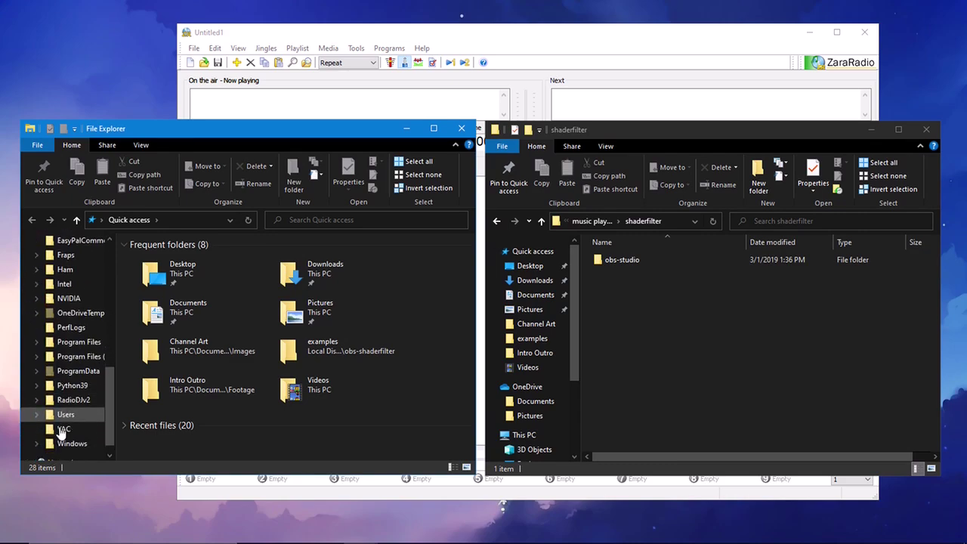
{"action": "scroll", "coordinate": [45, 325], "scroll_direction": "up", "scroll_amount": 1}
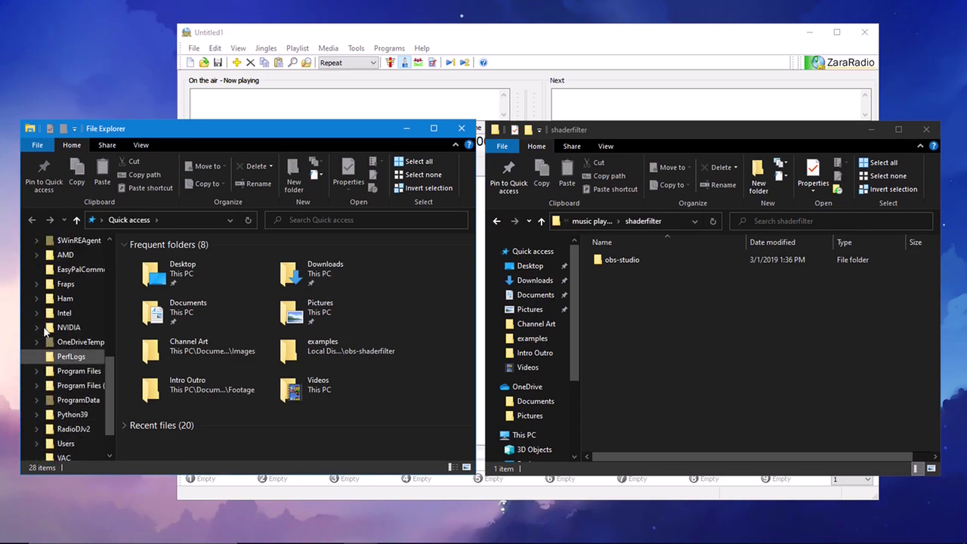
{"action": "scroll", "coordinate": [46, 325], "scroll_direction": "up", "scroll_amount": 2}
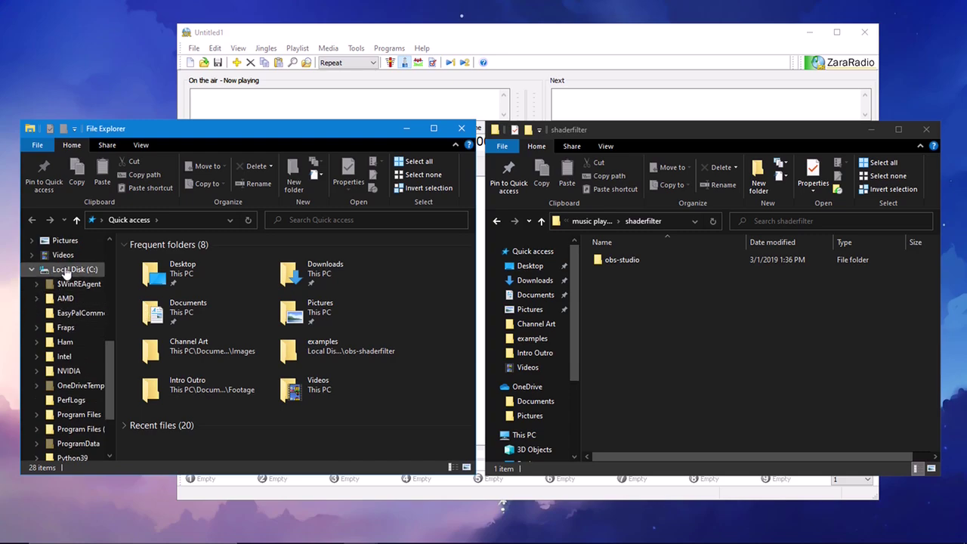
{"action": "left_click", "coordinate": [67, 414]}
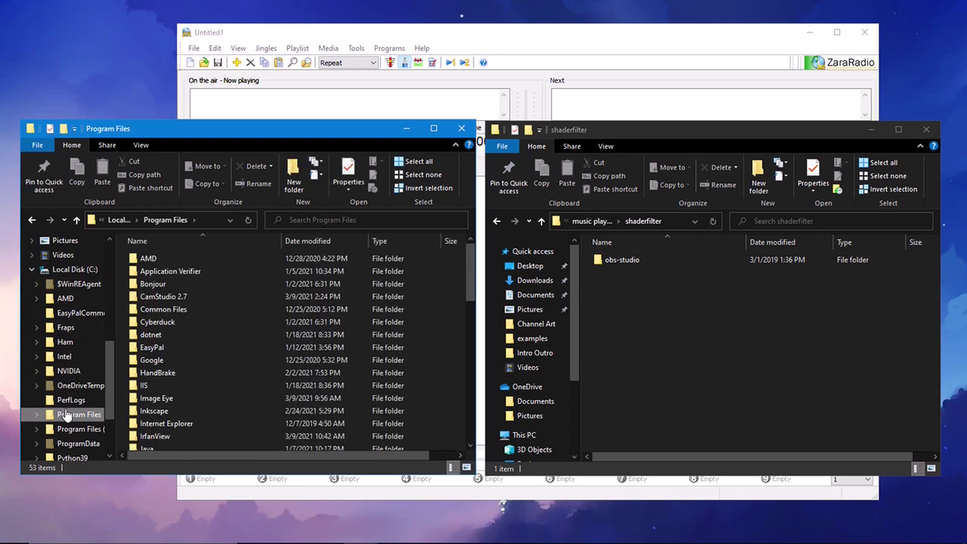
{"action": "scroll", "coordinate": [233, 313], "scroll_direction": "down", "scroll_amount": 8}
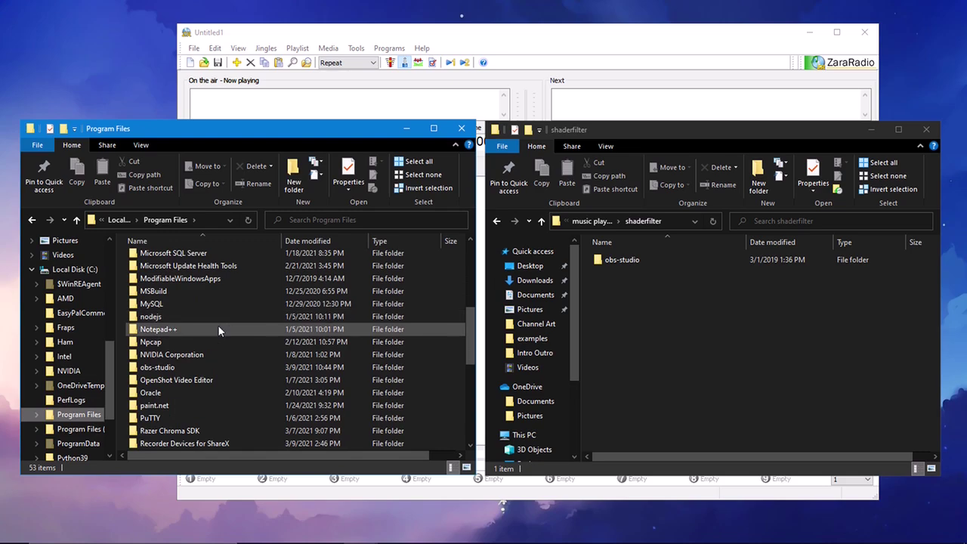
{"action": "double_click", "coordinate": [172, 368]}
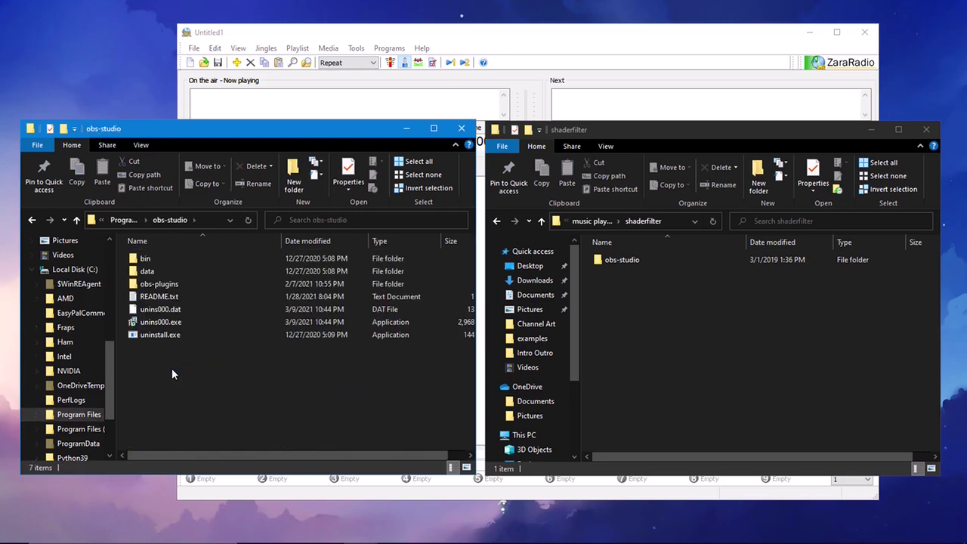
{"action": "left_click", "coordinate": [673, 259]}
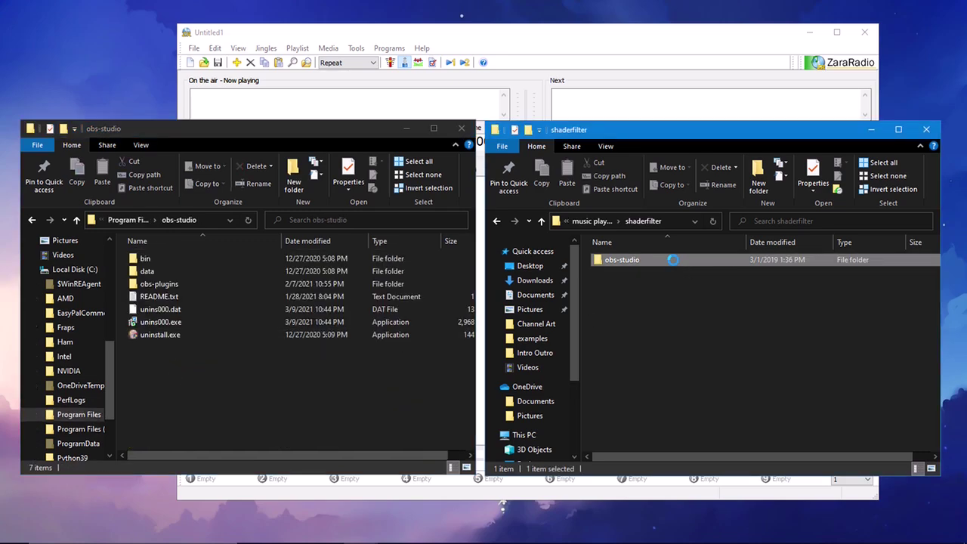
{"action": "double_click", "coordinate": [674, 259]}
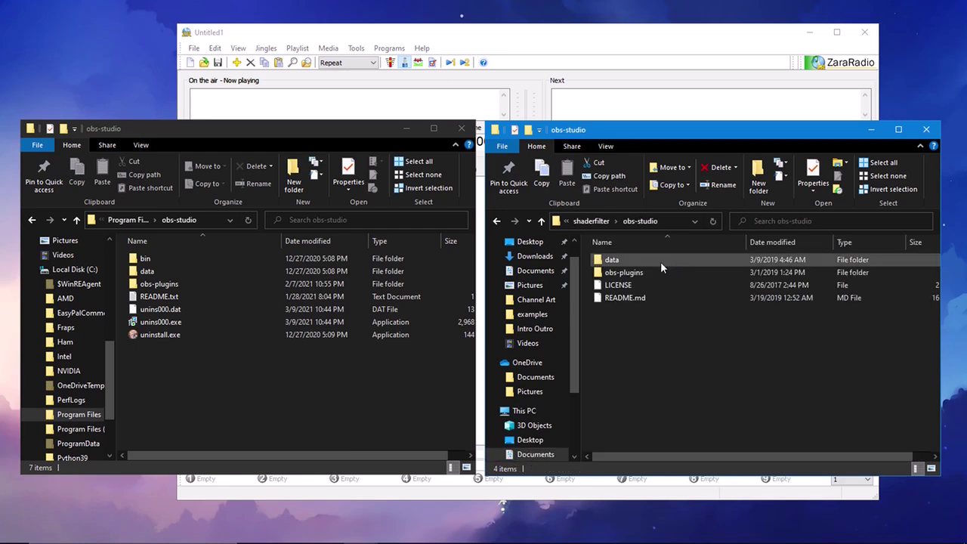
Transfer the obs-shaderfilter, obs-transitions and StreamFX folders from the package's data\obs-plugins folder into the same folder of the OBS installation.
{"action": "double_click", "coordinate": [261, 266]}
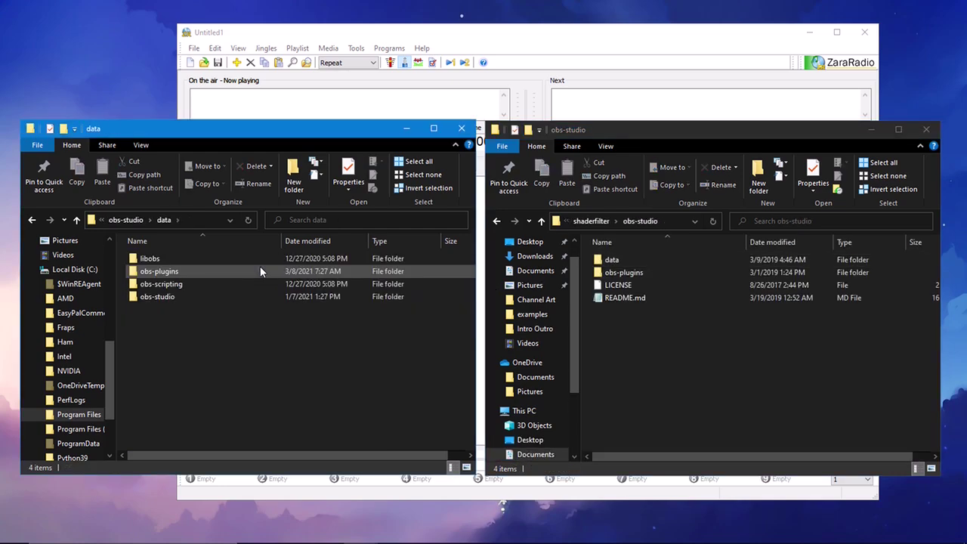
{"action": "left_click", "coordinate": [628, 257]}
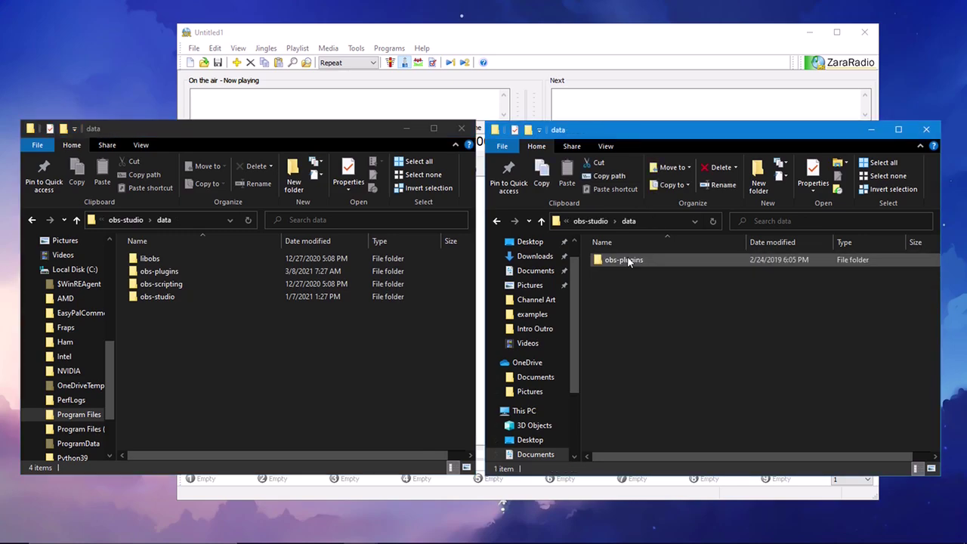
{"action": "left_click", "coordinate": [629, 260]}
{"action": "left_click", "coordinate": [356, 272]}
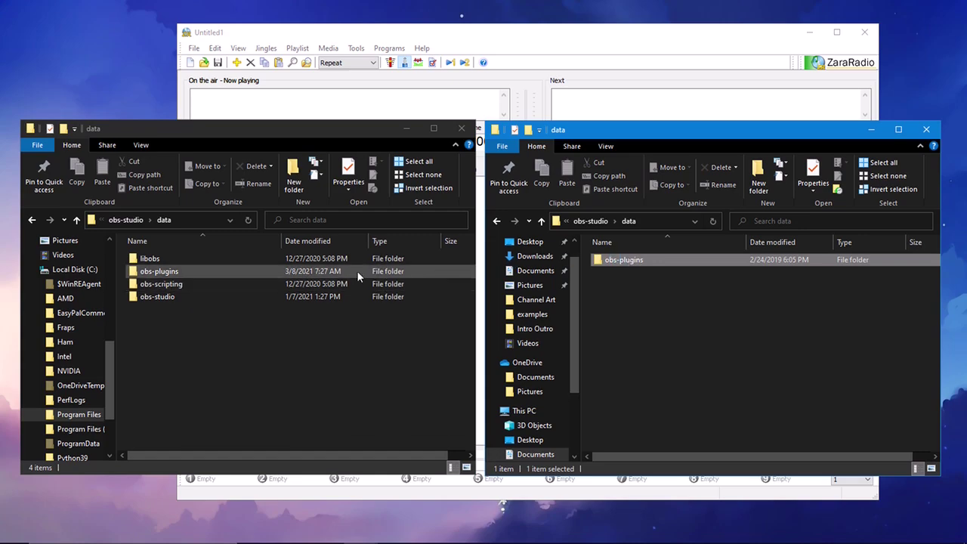
{"action": "double_click", "coordinate": [357, 271]}
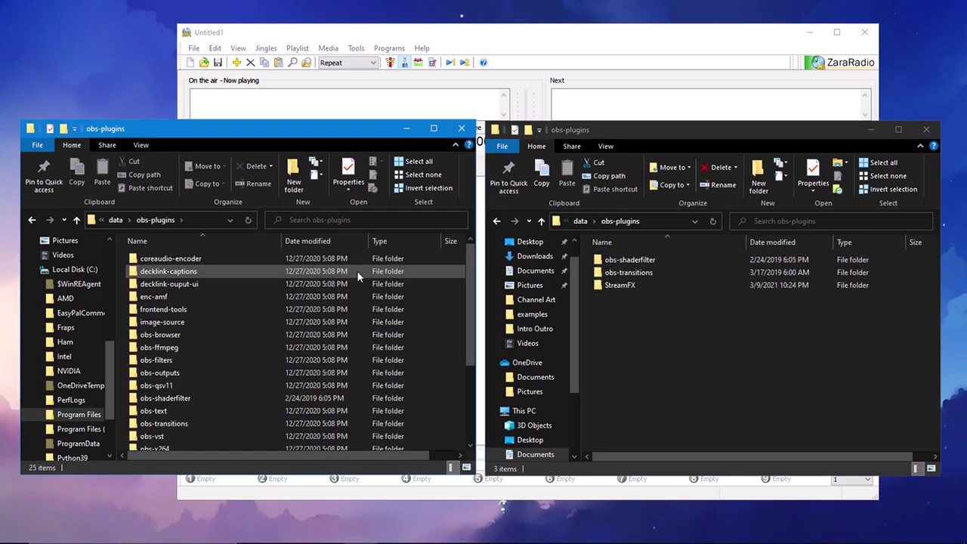
{"action": "left_click_drag", "start_coordinate": [635, 309], "coordinate": [657, 262]}
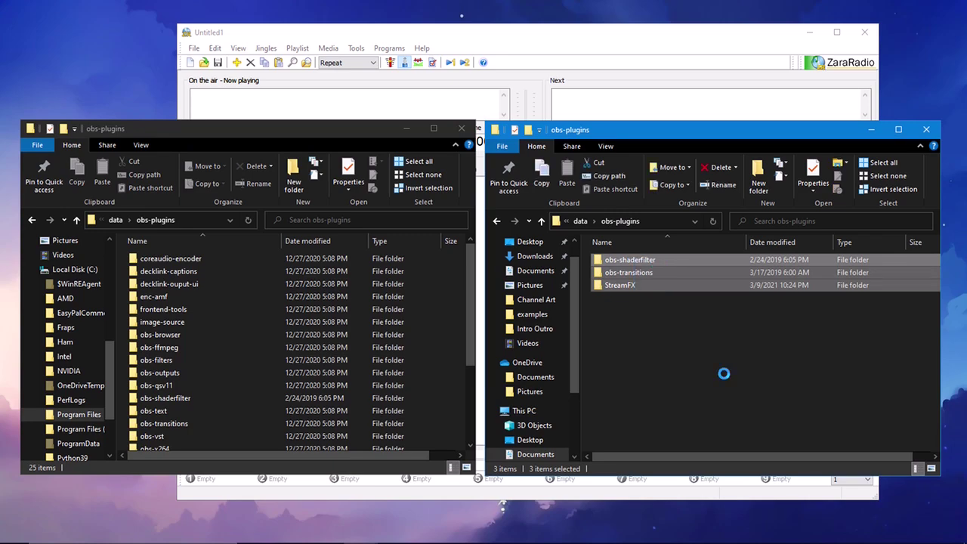
{"action": "left_click_drag", "start_coordinate": [670, 259], "coordinate": [227, 411]}
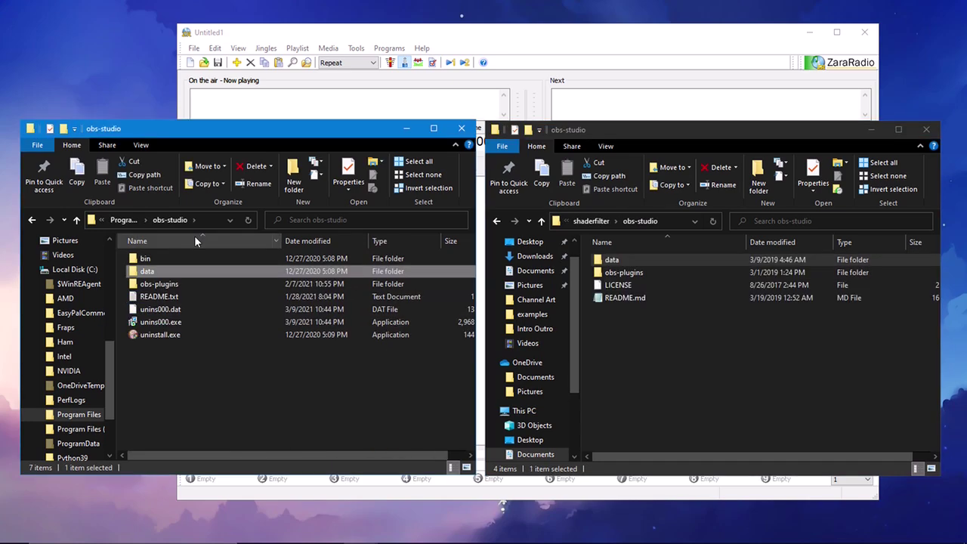
Open the obs-plugins\64bit folder of both the OBS installation and the shaderfilter package side by side.
{"action": "left_click", "coordinate": [147, 284]}
{"action": "double_click", "coordinate": [146, 285]}
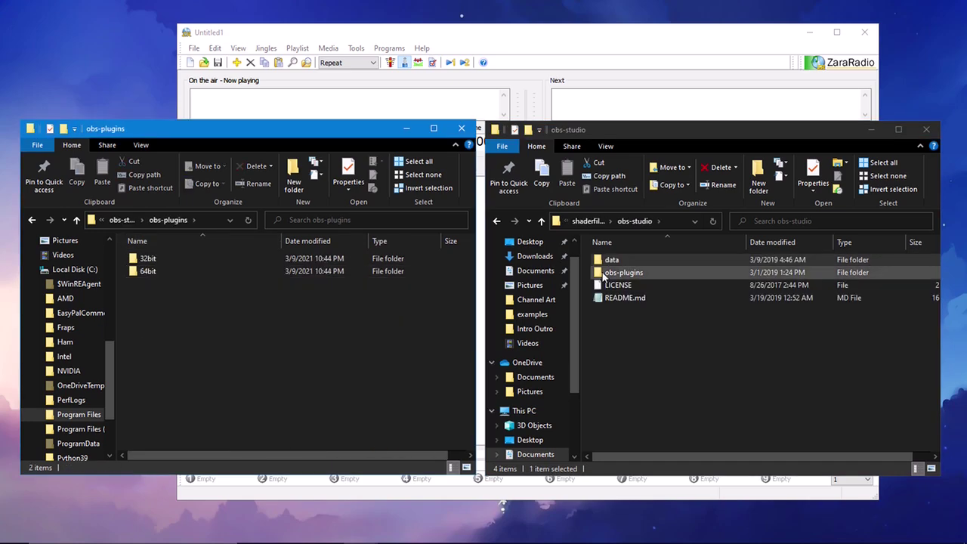
{"action": "left_click", "coordinate": [603, 275]}
{"action": "double_click", "coordinate": [603, 273]}
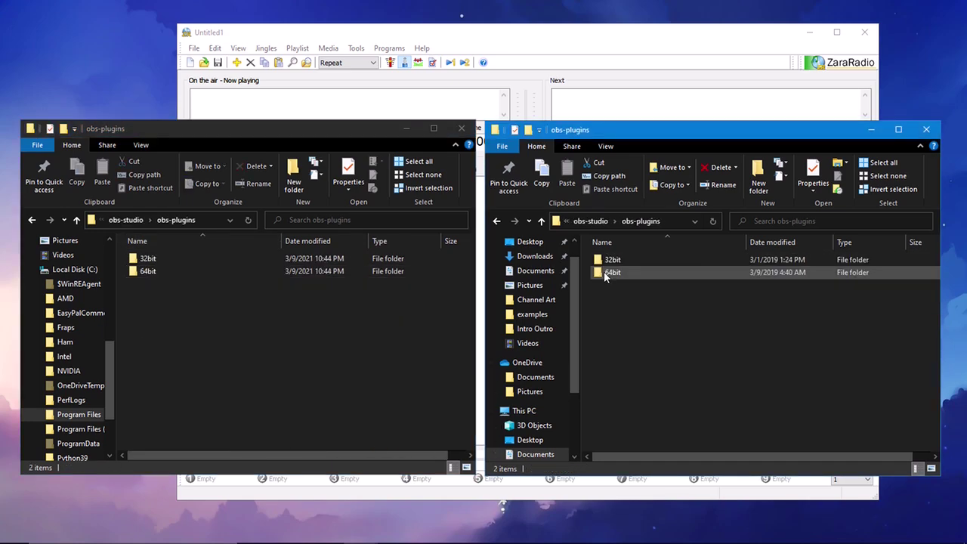
{"action": "left_click", "coordinate": [614, 275]}
{"action": "double_click", "coordinate": [373, 272]}
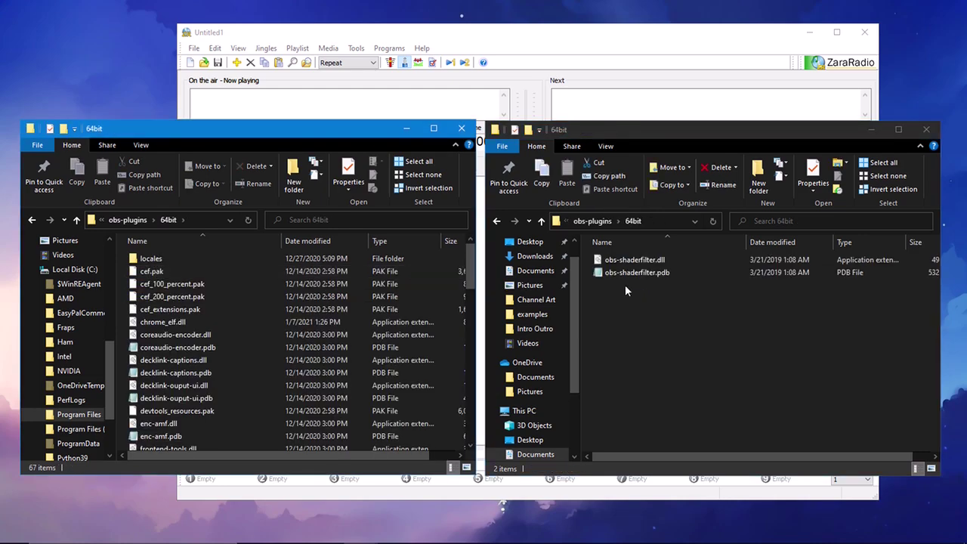
Select obs-shaderfilter.dll and obs-shaderfilter.pdb in the shaderfilter package's 64bit folder.
{"action": "left_click", "coordinate": [624, 277]}
{"action": "left_click", "coordinate": [613, 259], "text": "shift"}
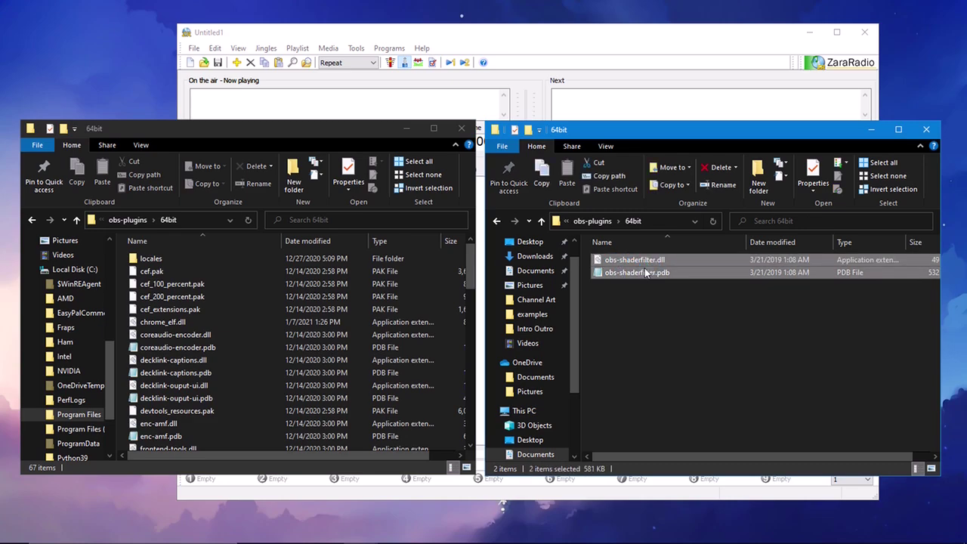
{"action": "left_click_drag", "start_coordinate": [646, 274], "coordinate": [663, 327]}
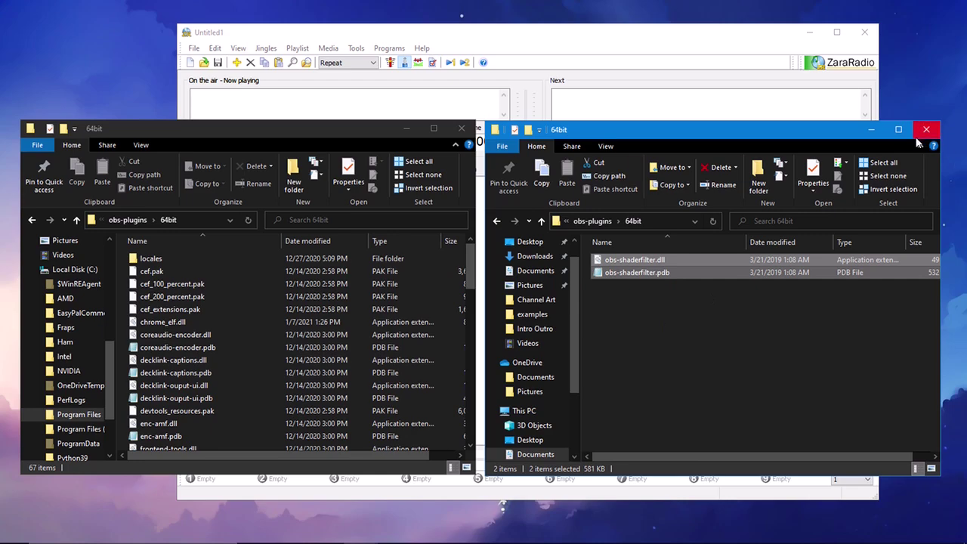
Close the OBS installation folder window, return the other window to the music playlist folder and minimize it.
{"action": "left_click", "coordinate": [461, 128]}
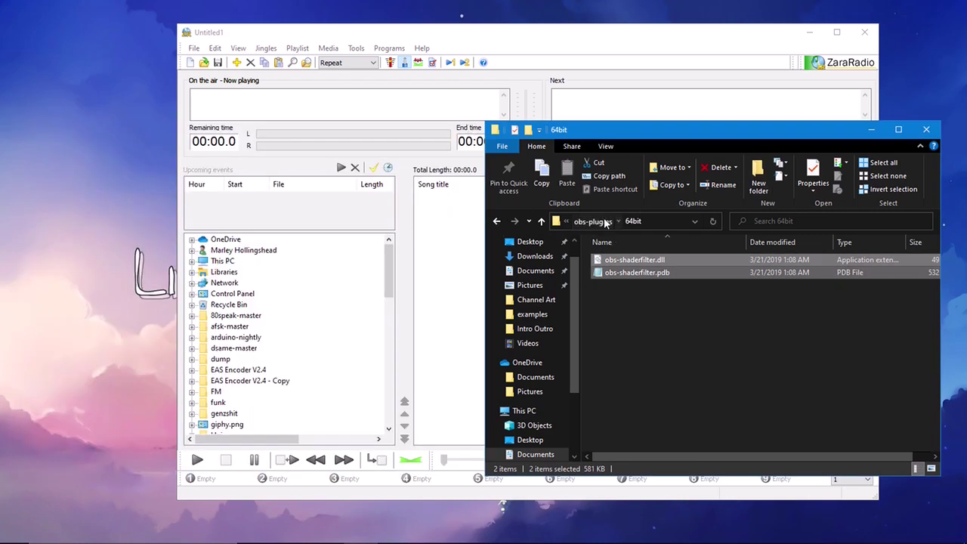
{"action": "left_click", "coordinate": [594, 220]}
{"action": "left_click", "coordinate": [594, 221]}
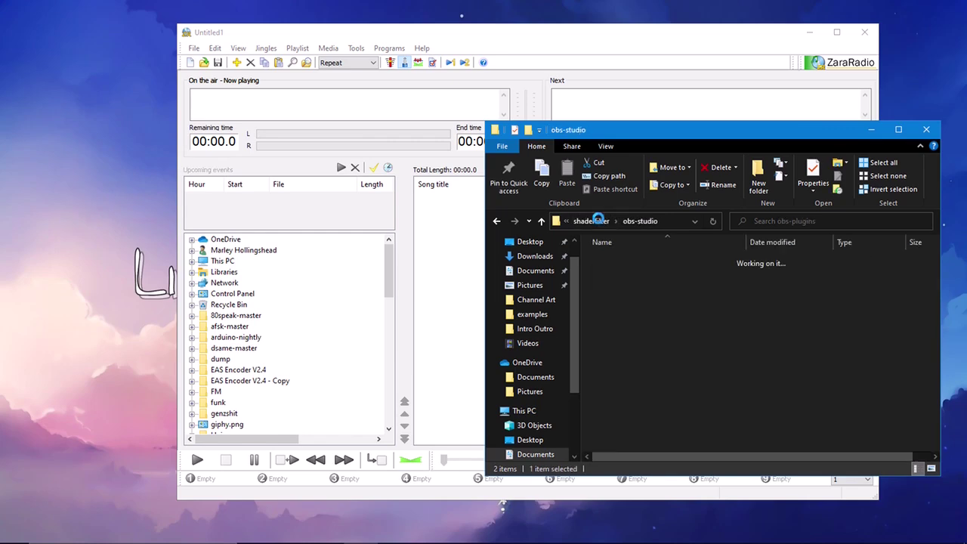
{"action": "left_click", "coordinate": [598, 221]}
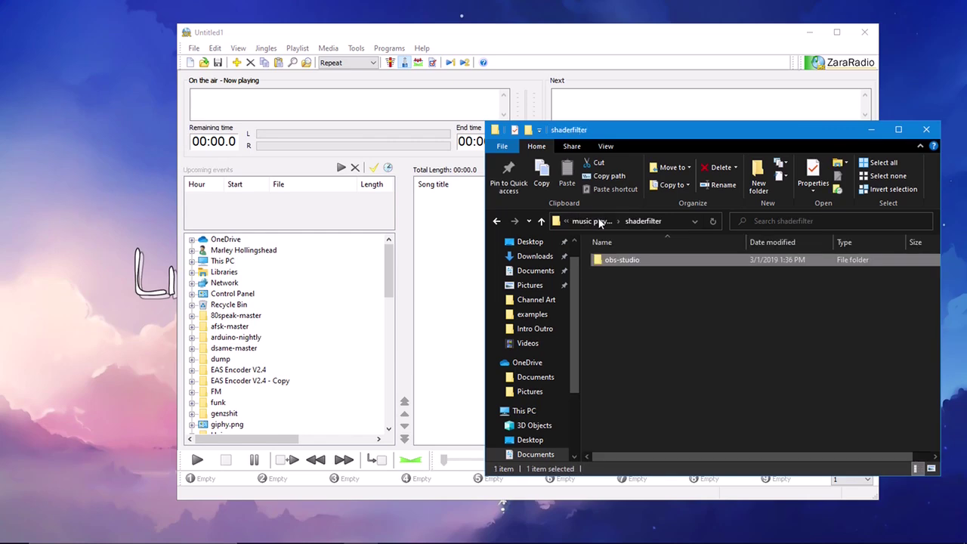
{"action": "left_click", "coordinate": [598, 221]}
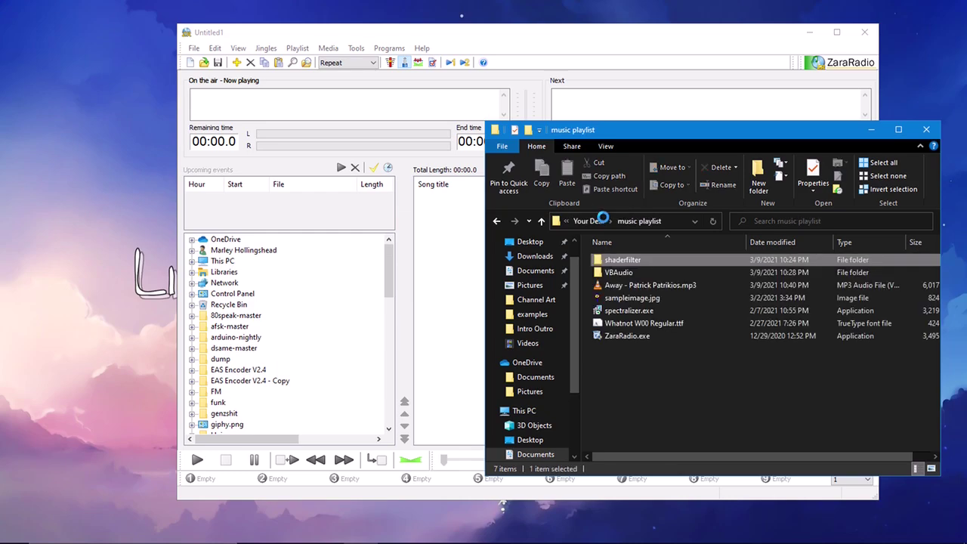
{"action": "left_click", "coordinate": [870, 130]}
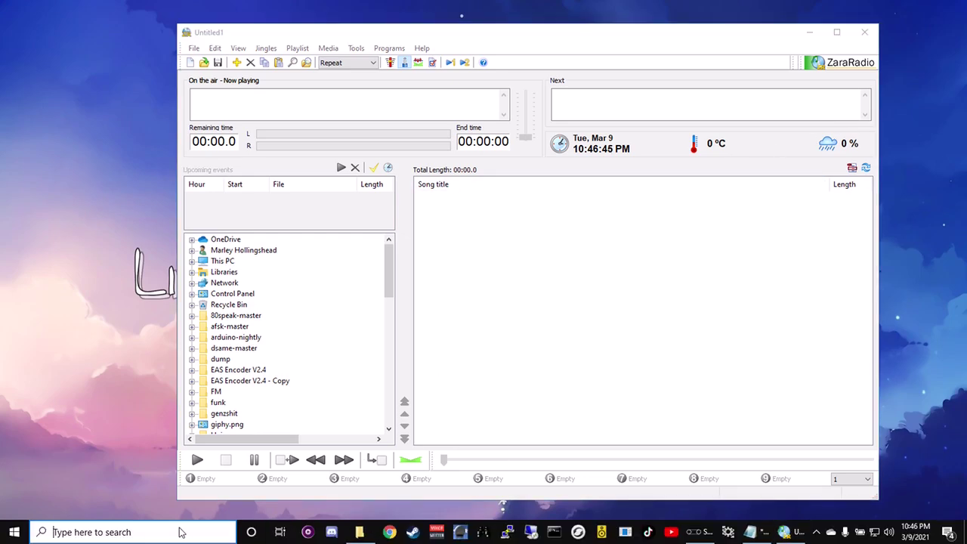
Search Windows for obs, launch OBS Studio (64bit) and bring its window to the front.
{"action": "left_click", "coordinate": [189, 530]}
{"action": "type", "text": "obs"}
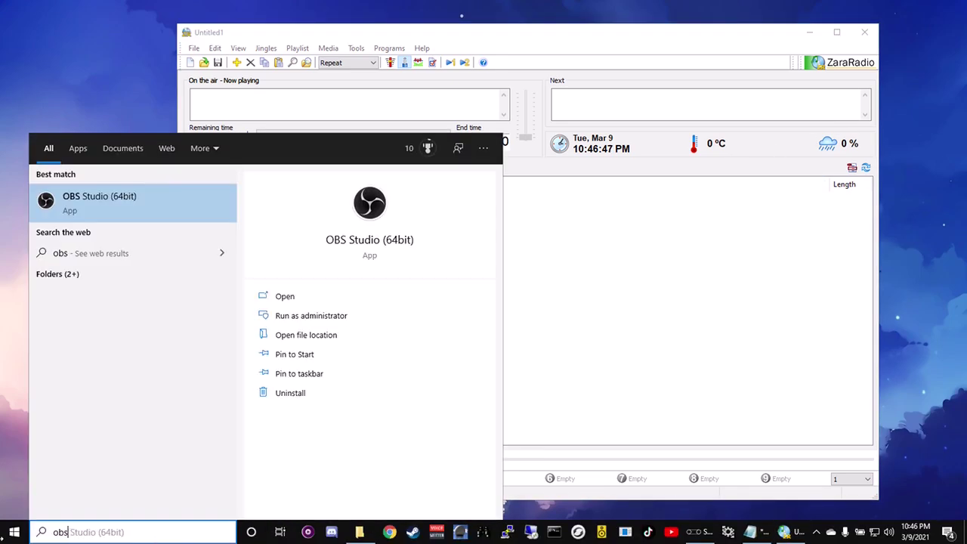
{"action": "key", "text": "Return"}
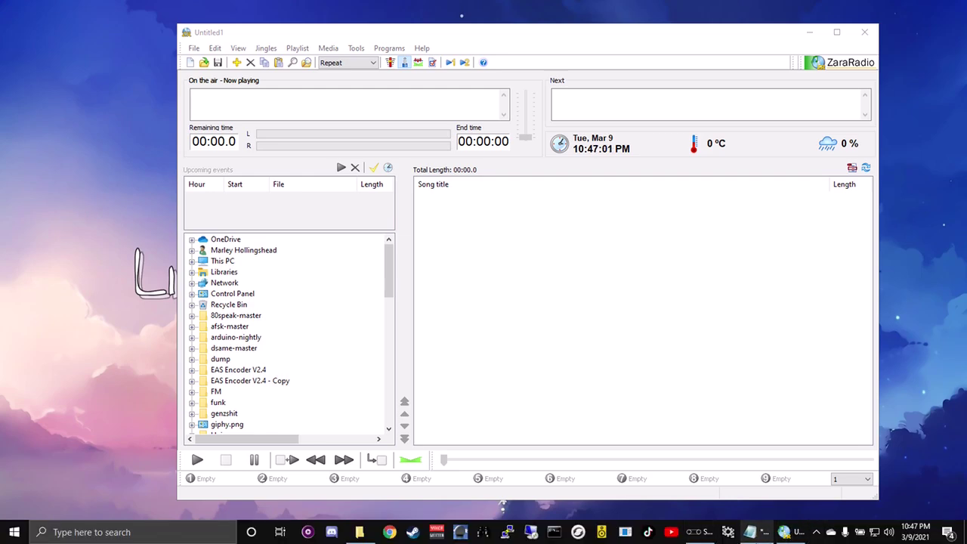
{"action": "mouse_move", "coordinate": [750, 533]}
{"action": "left_click", "coordinate": [699, 532]}
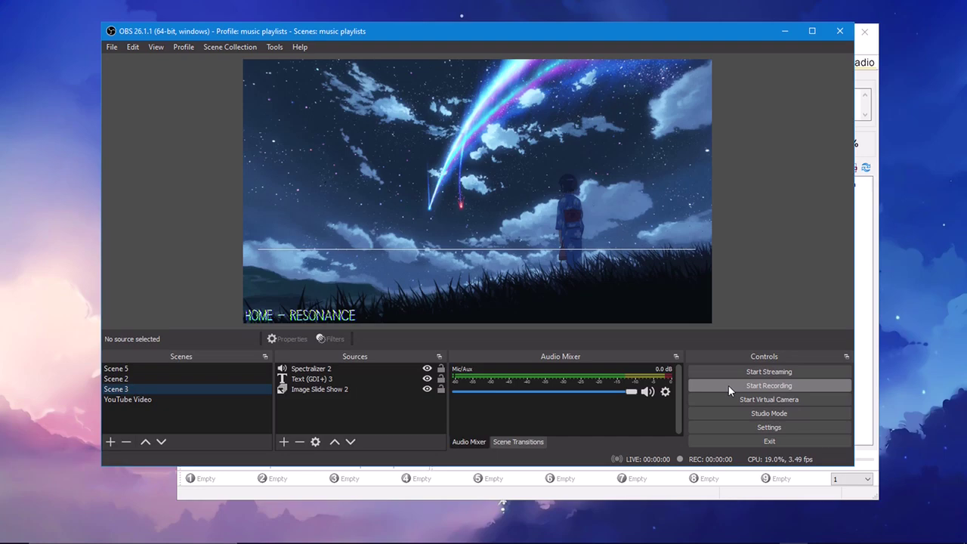
Switch to the YouTube Video scene and snap OBS to the right half of the screen beside the music playlist folder.
{"action": "left_click", "coordinate": [127, 399]}
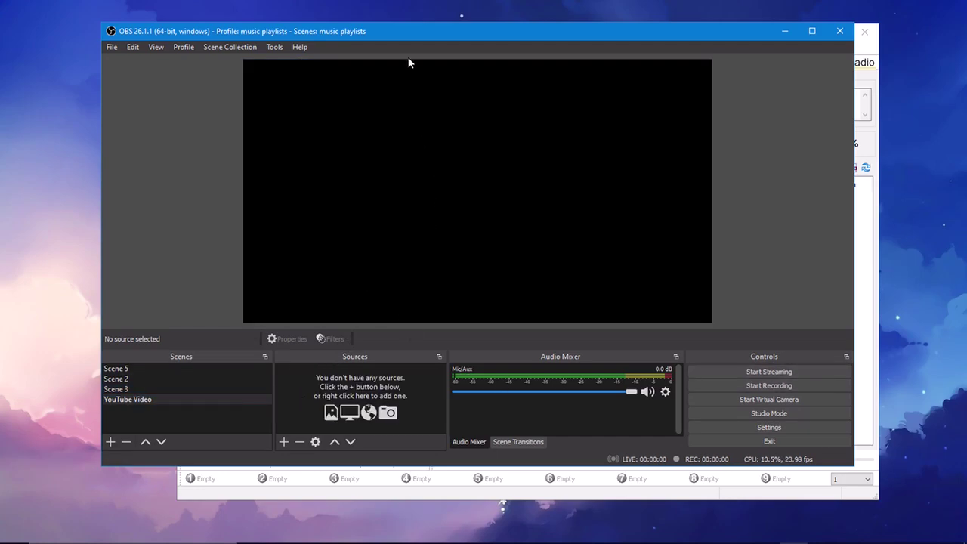
{"action": "left_click_drag", "start_coordinate": [363, 23], "coordinate": [966, 99]}
{"action": "left_click", "coordinate": [301, 218]}
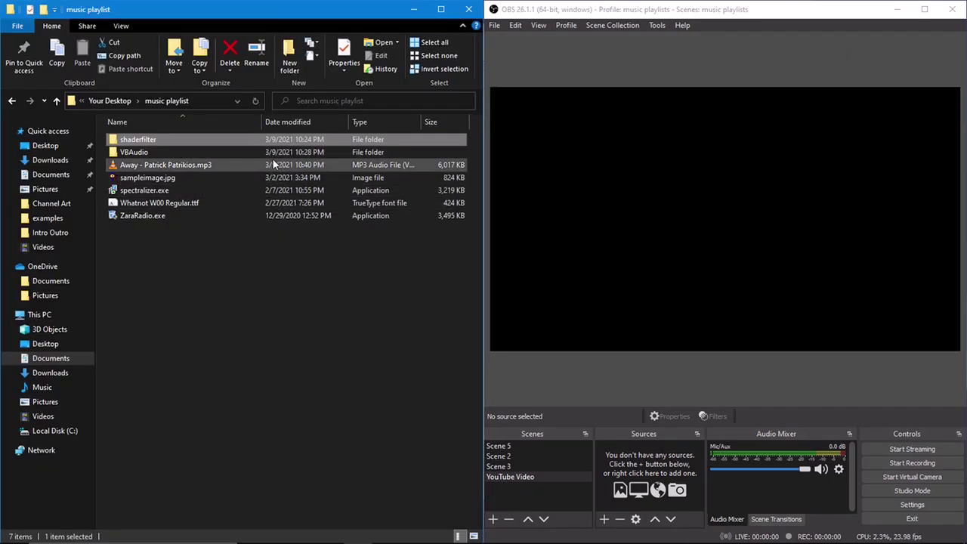
Add sampleimage.jpg from the music playlist folder as a source in the YouTube Video scene and fit it to the screen.
{"action": "double_click", "coordinate": [161, 178]}
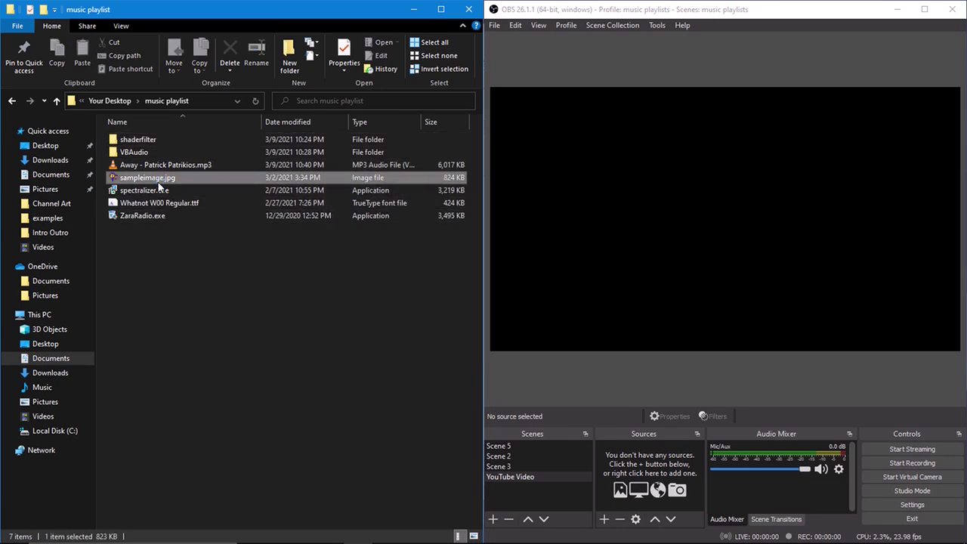
{"action": "left_click_drag", "start_coordinate": [153, 178], "coordinate": [646, 483]}
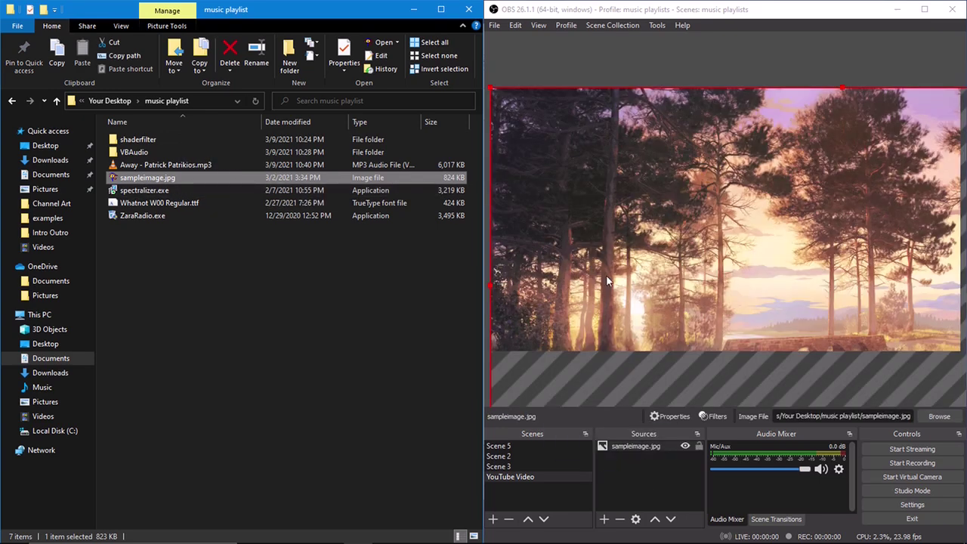
{"action": "right_click", "coordinate": [607, 274]}
{"action": "mouse_move", "coordinate": [630, 274]}
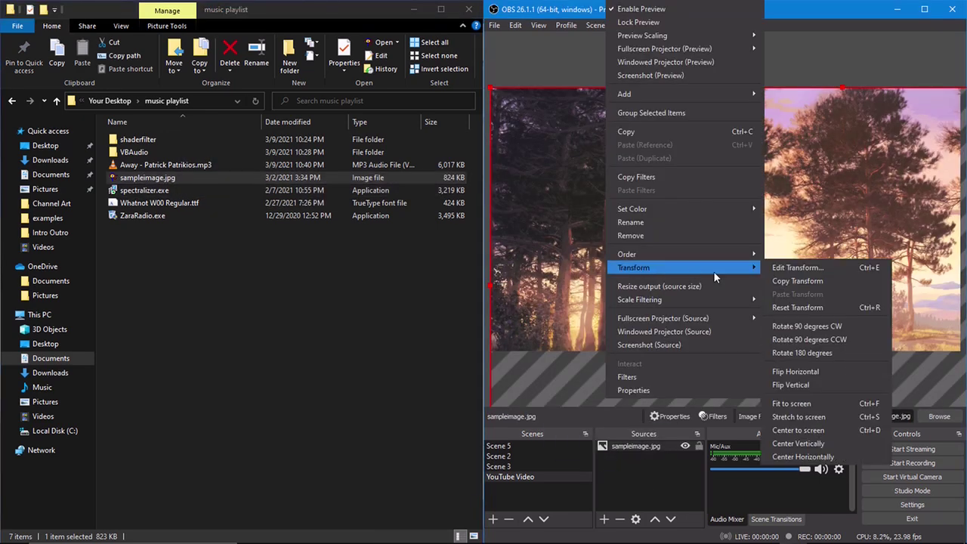
{"action": "left_click", "coordinate": [828, 404]}
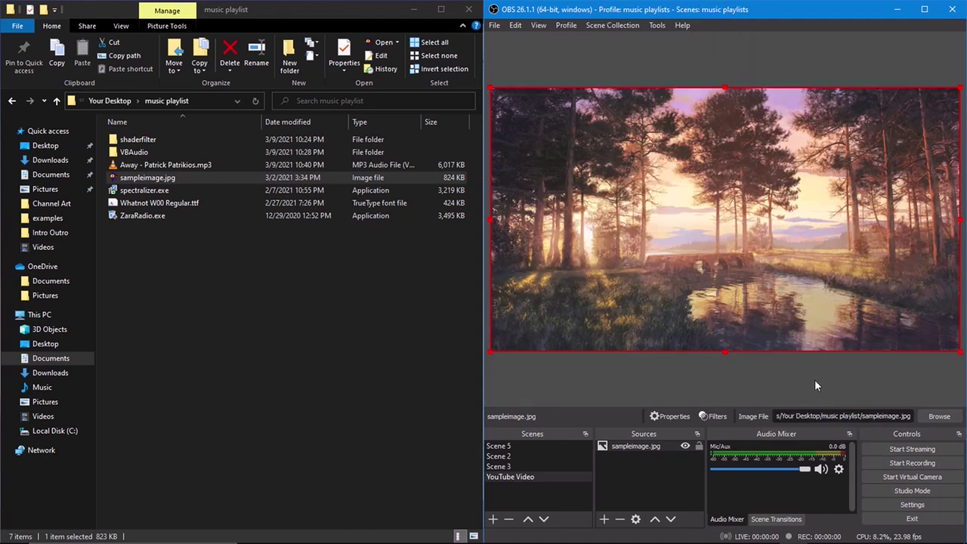
Install the font Whatnot W00 Regular.ttf from the music playlist folder through Windows Font Viewer, and maximize the OBS window.
{"action": "left_click", "coordinate": [815, 379]}
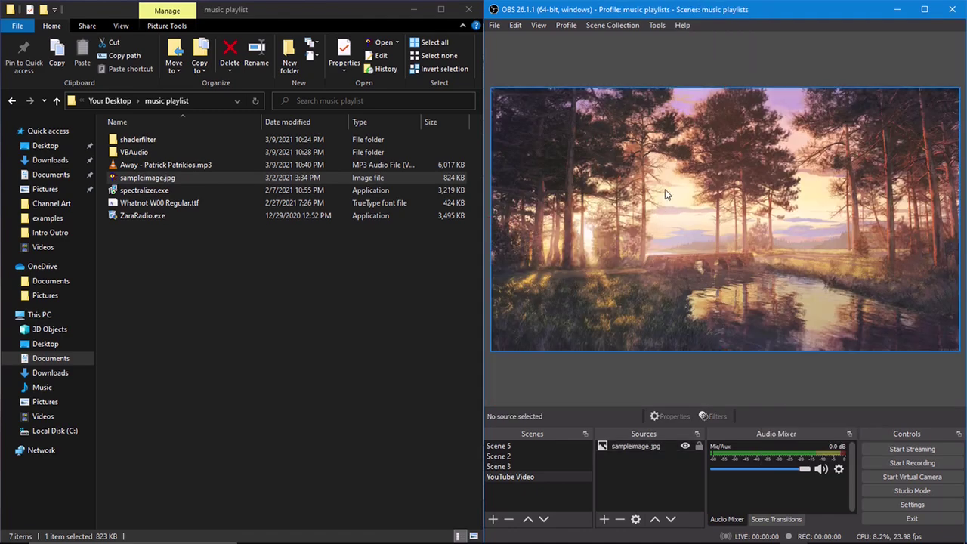
{"action": "left_click", "coordinate": [318, 313]}
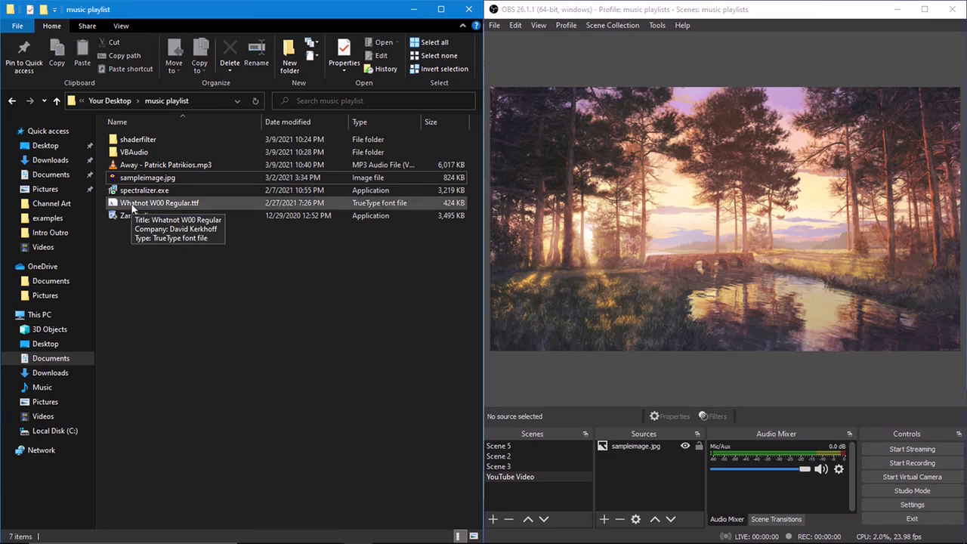
{"action": "double_click", "coordinate": [144, 206]}
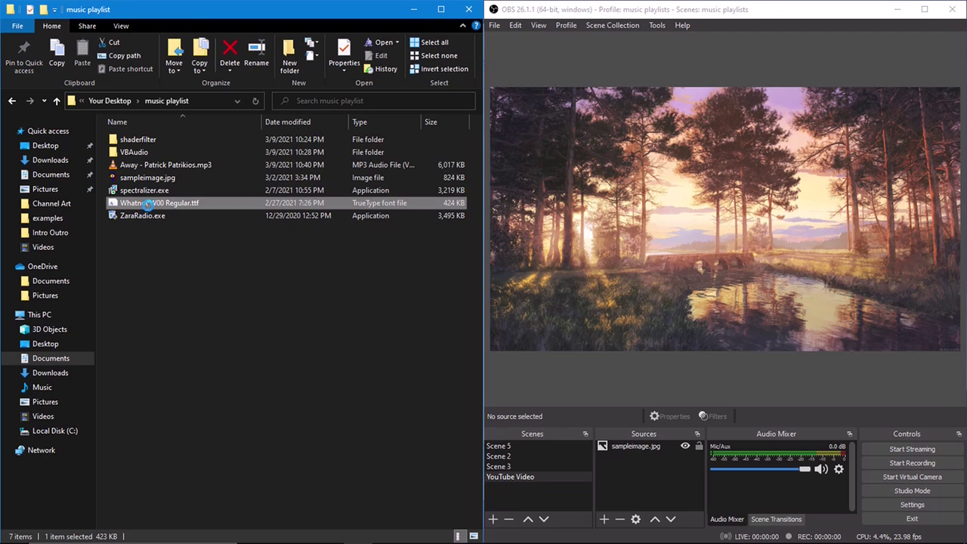
{"action": "left_click", "coordinate": [384, 346]}
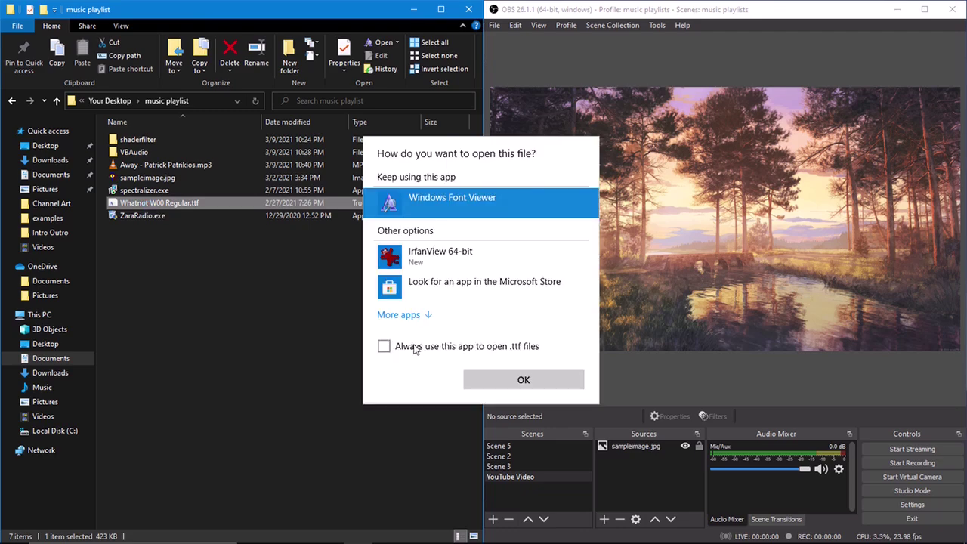
{"action": "left_click", "coordinate": [538, 379]}
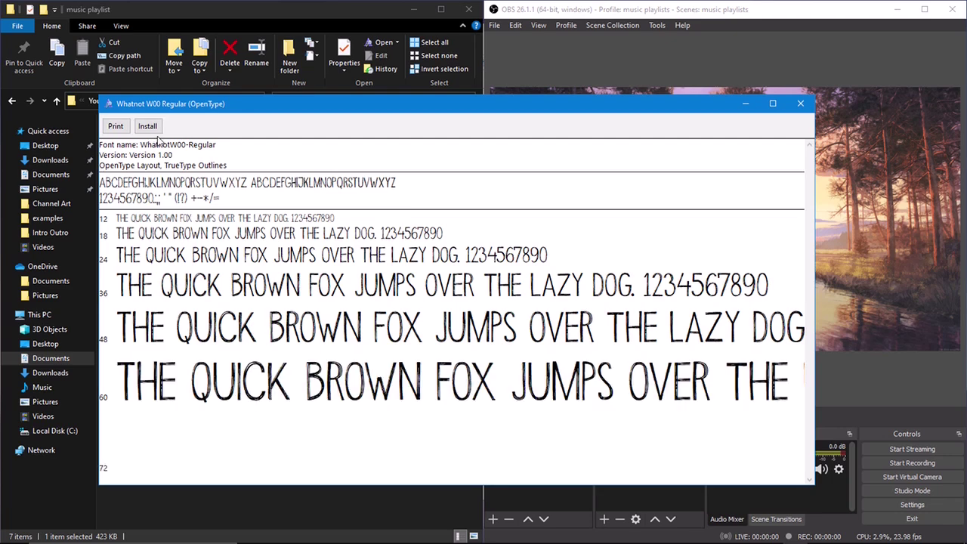
{"action": "left_click", "coordinate": [155, 127]}
{"action": "left_click", "coordinate": [805, 102]}
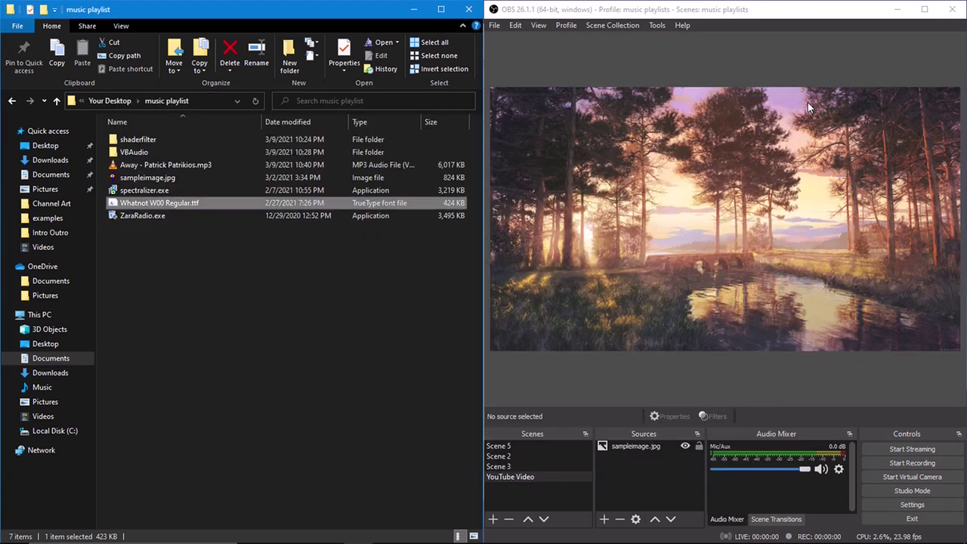
{"action": "double_click", "coordinate": [556, 9]}
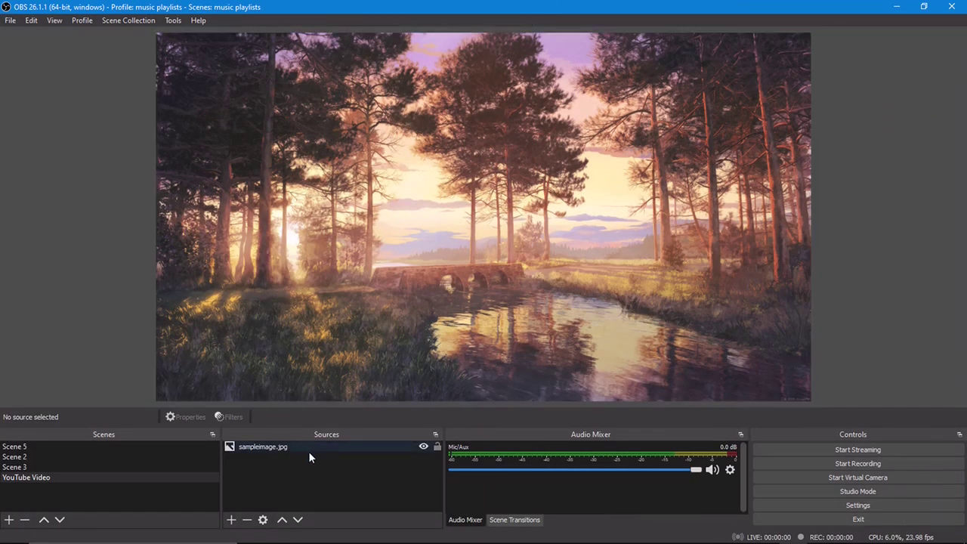
{"action": "left_click", "coordinate": [232, 520]}
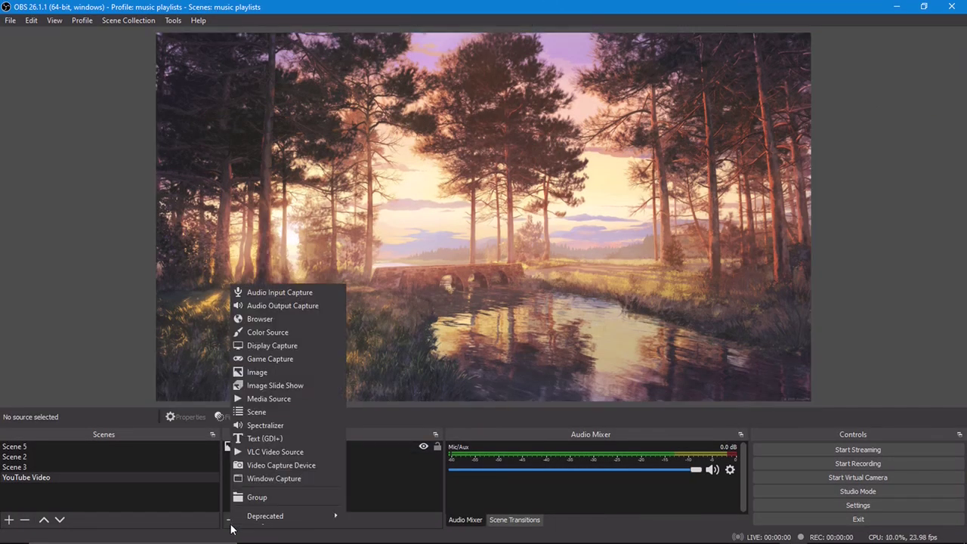
{"action": "left_click", "coordinate": [275, 442]}
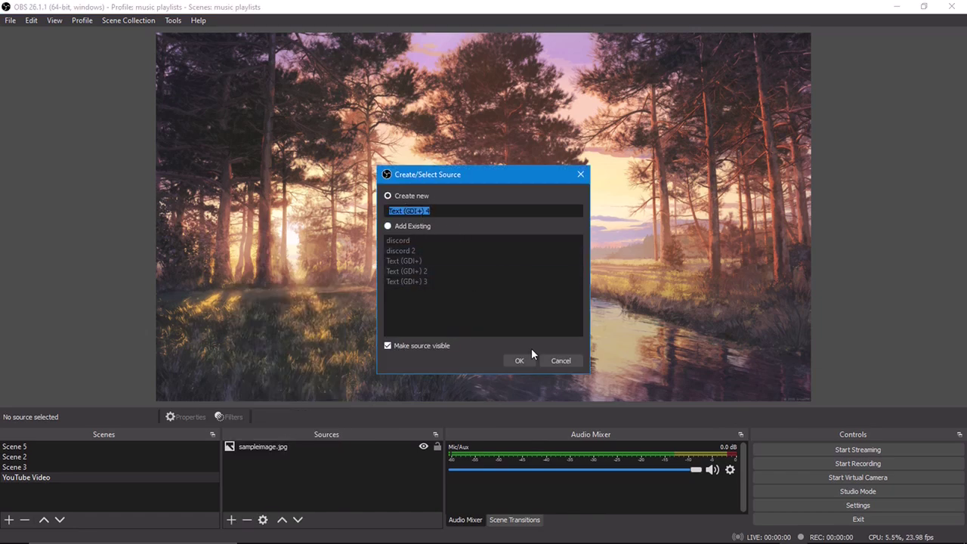
{"action": "left_click", "coordinate": [561, 360]}
Copy the Text (GDI+) 3 source from Scene 3 and paste it as a duplicate into the YouTube Video scene.
{"action": "left_click", "coordinate": [59, 469]}
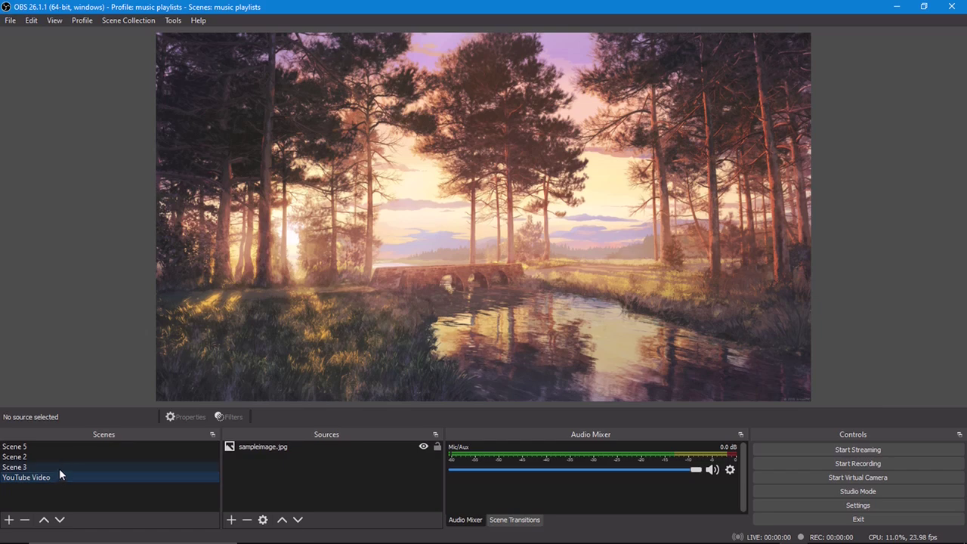
{"action": "left_click", "coordinate": [289, 458]}
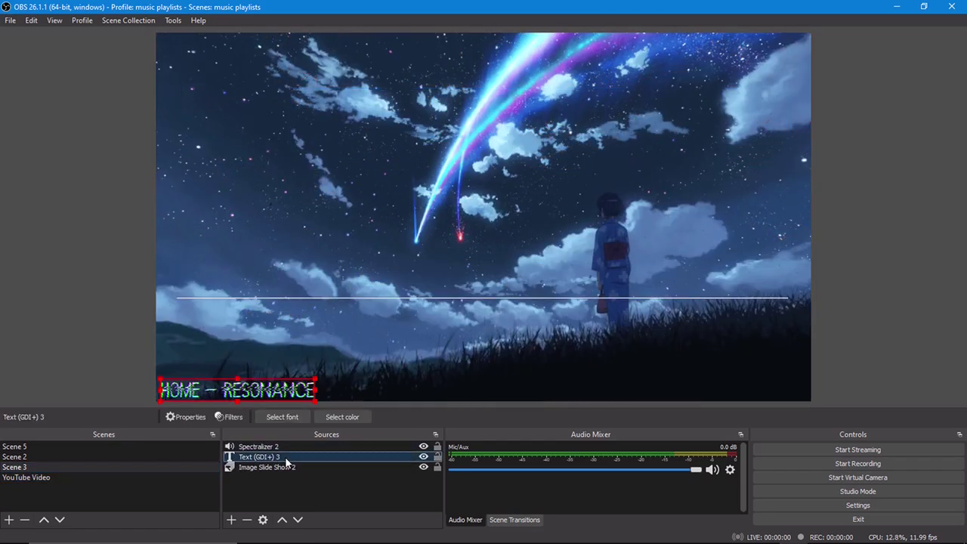
{"action": "right_click", "coordinate": [288, 456]}
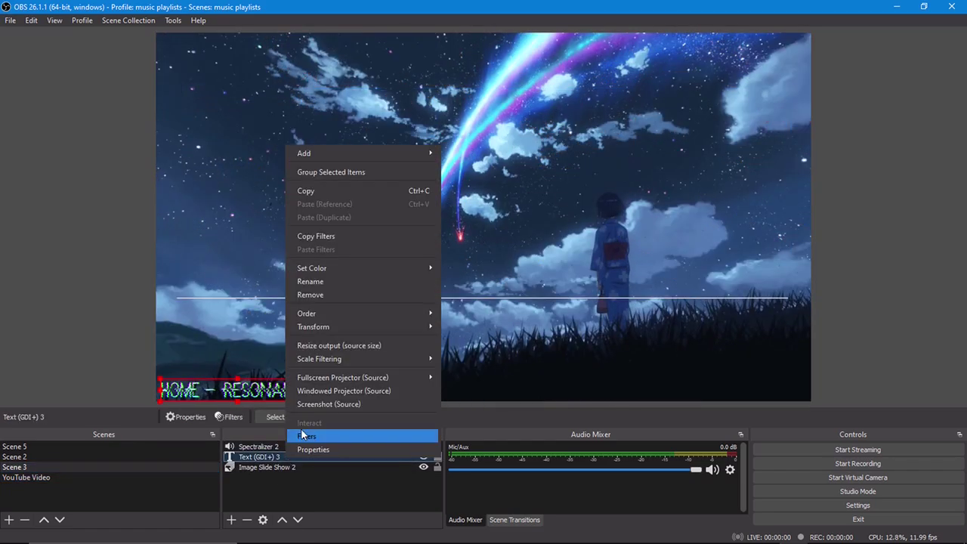
{"action": "left_click", "coordinate": [322, 194]}
{"action": "left_click", "coordinate": [115, 478]}
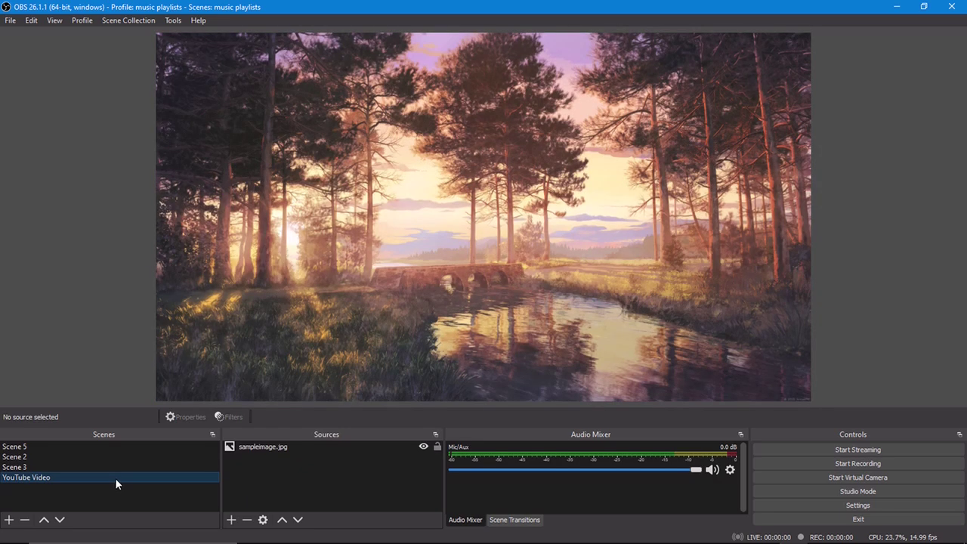
{"action": "left_click", "coordinate": [321, 446]}
{"action": "left_click", "coordinate": [311, 456]}
{"action": "right_click", "coordinate": [300, 464]}
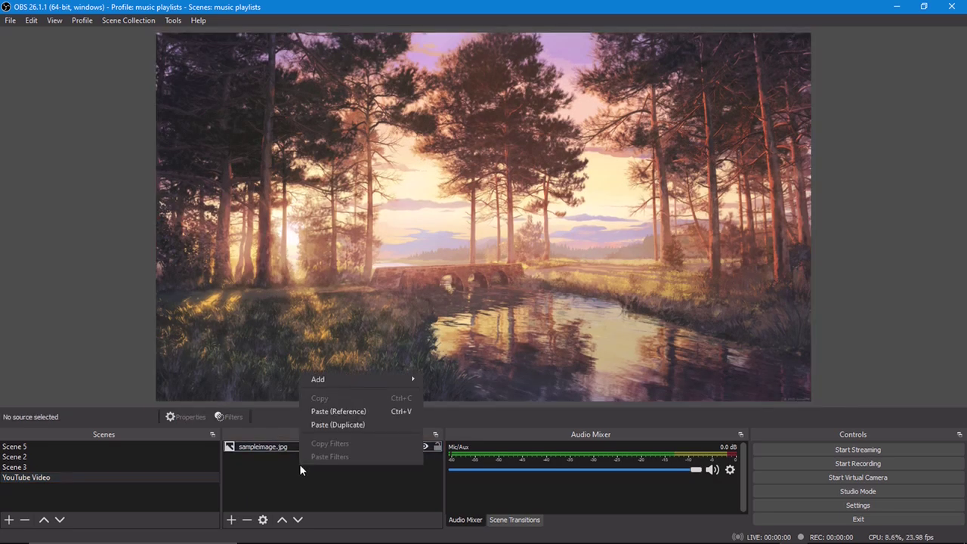
{"action": "left_click", "coordinate": [343, 425]}
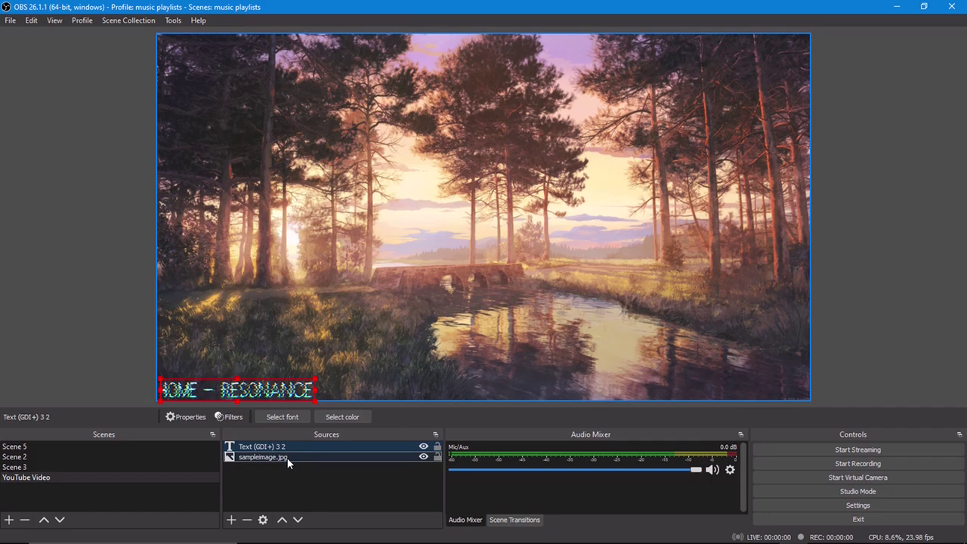
Disable the User-defined shader and Color Key filters on the duplicated text source.
{"action": "right_click", "coordinate": [282, 449]}
{"action": "left_click", "coordinate": [325, 426]}
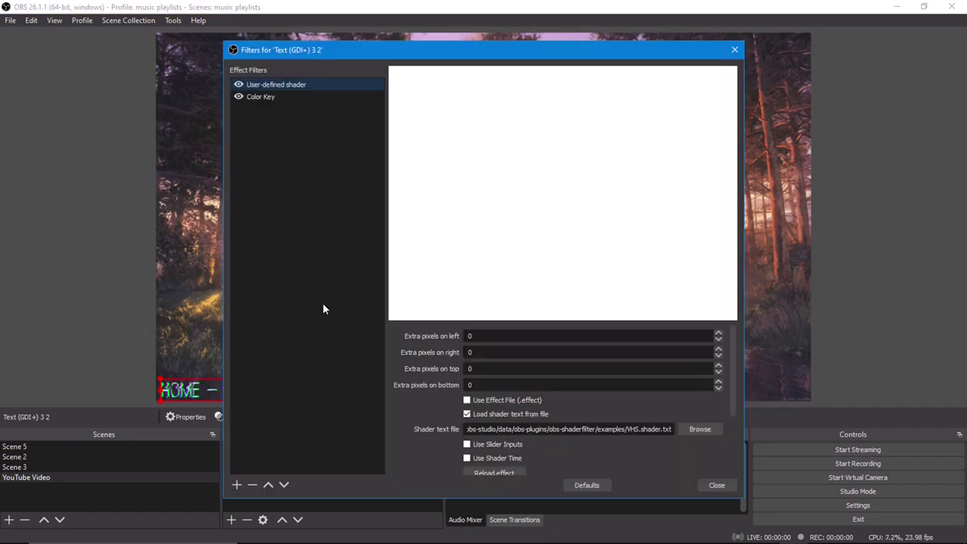
{"action": "left_click", "coordinate": [238, 85]}
{"action": "left_click", "coordinate": [238, 97]}
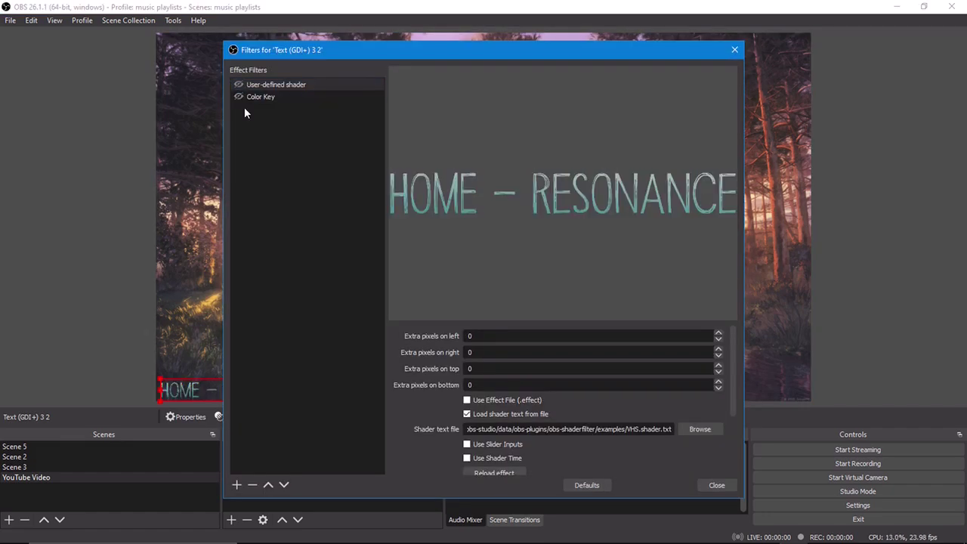
{"action": "left_click", "coordinate": [714, 486]}
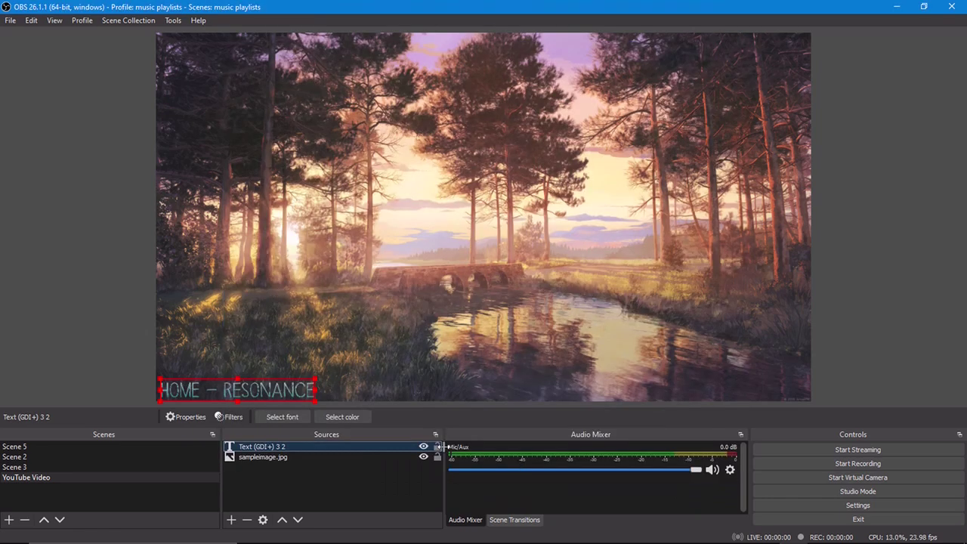
Open the duplicated text source's properties, turn off Read from file and Enable Antialiasing, and keep the WhatnotW00-Regular font.
{"action": "right_click", "coordinate": [399, 447]}
{"action": "left_click", "coordinate": [427, 447]}
{"action": "double_click", "coordinate": [427, 446]}
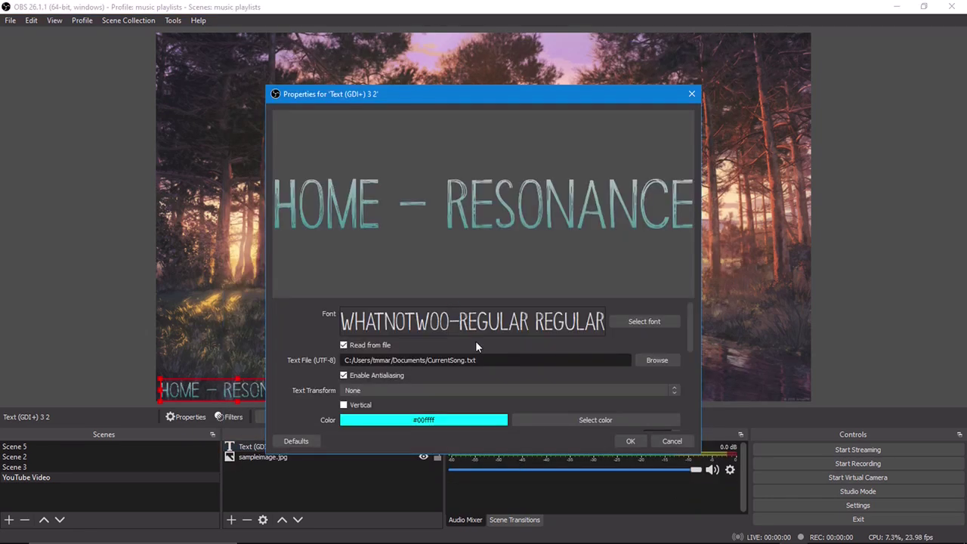
{"action": "left_click", "coordinate": [362, 344]}
{"action": "left_click", "coordinate": [354, 357]}
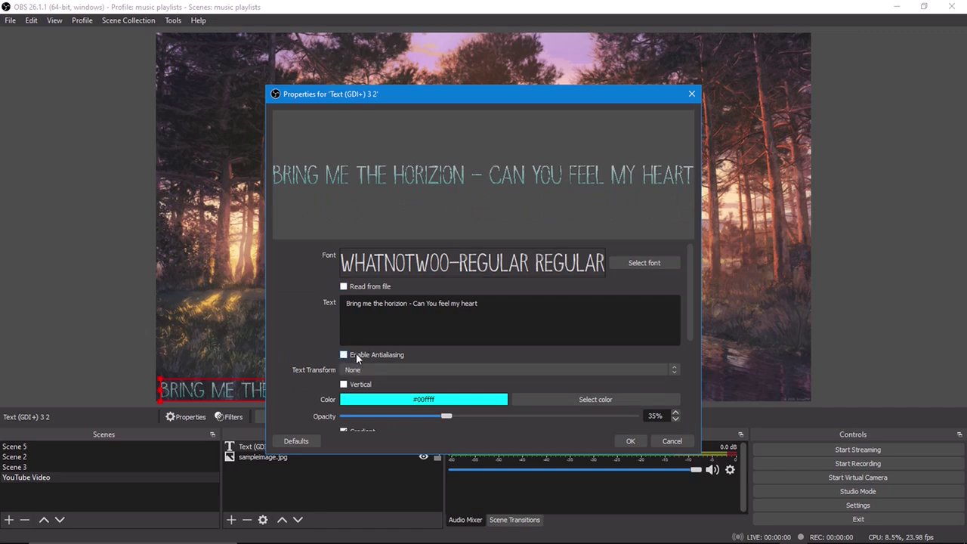
{"action": "left_click", "coordinate": [654, 263]}
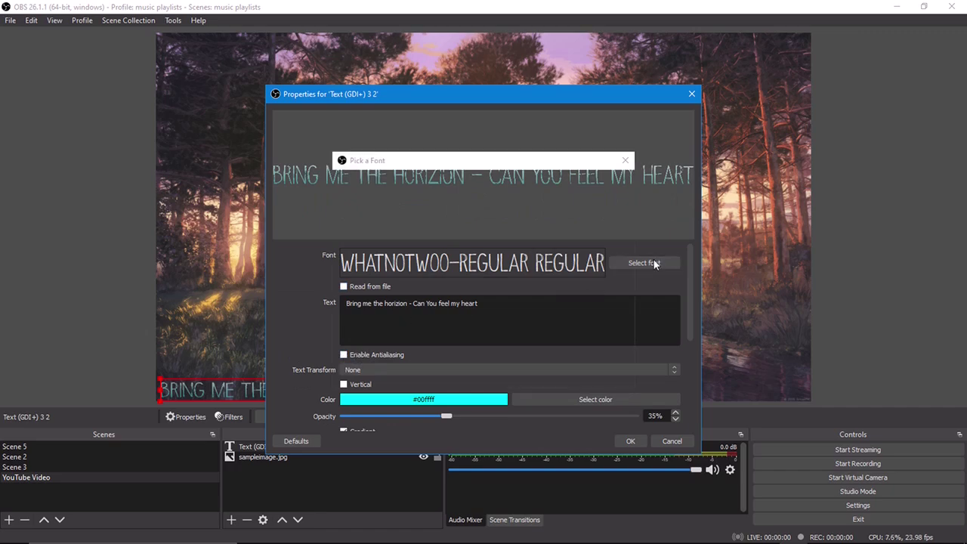
{"action": "left_click", "coordinate": [564, 375]}
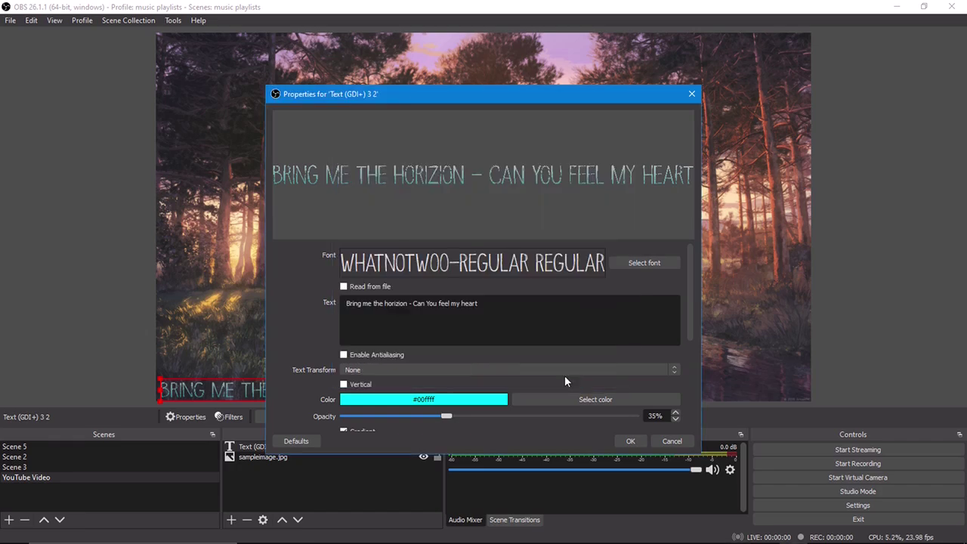
Clear the manually entered text of the duplicated text source.
{"action": "left_click_drag", "start_coordinate": [552, 309], "coordinate": [303, 307]}
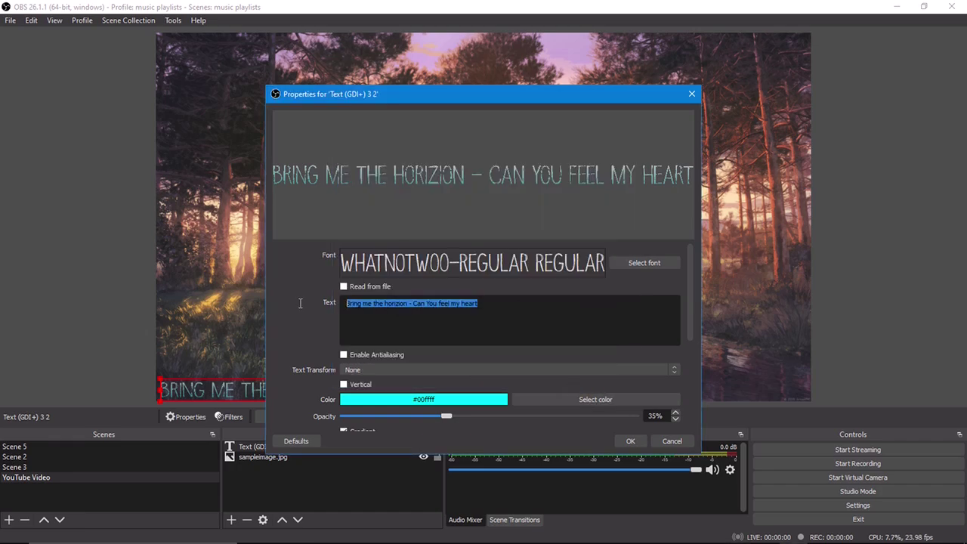
{"action": "key", "text": "End"}
{"action": "key", "text": "BackSpace"}
{"action": "key", "text": "BackSpace"}
{"action": "key", "text": "BackSpace"}
{"action": "key", "text": "BackSpace"}
{"action": "key", "text": "BackSpace"}
{"action": "key", "text": "BackSpace"}
{"action": "key", "text": "BackSpace"}
{"action": "key", "text": "BackSpace"}
{"action": "key", "text": "BackSpace"}
{"action": "key", "text": "BackSpace"}
{"action": "key", "text": "BackSpace"}
{"action": "key", "text": "BackSpace"}
{"action": "key", "text": "BackSpace"}
{"action": "key", "text": "BackSpace"}
{"action": "key", "text": "BackSpace"}
{"action": "key", "text": "BackSpace"}
{"action": "key", "text": "BackSpace"}
{"action": "key", "text": "BackSpace"}
{"action": "key", "text": "BackSpace"}
{"action": "key", "text": "BackSpace"}
{"action": "key", "text": "BackSpace"}
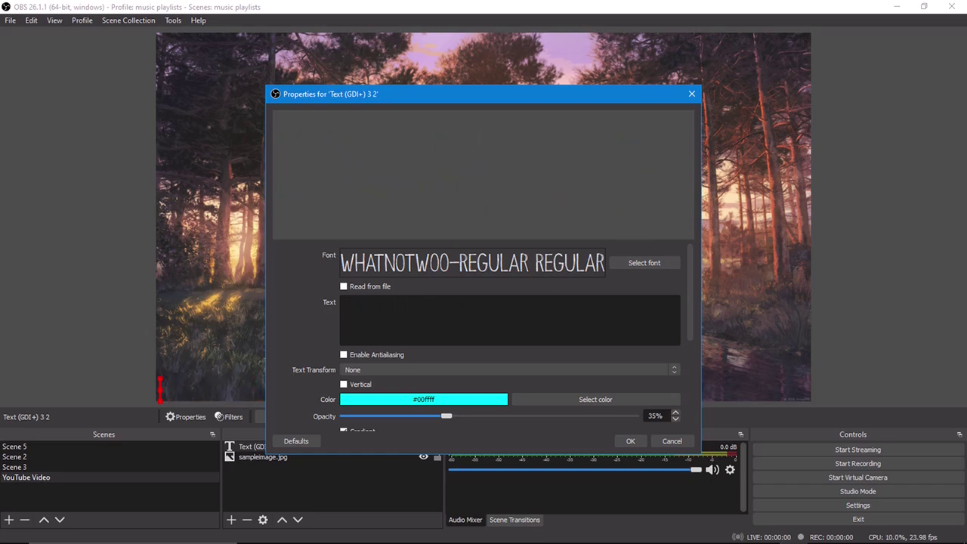
Accept #00ffff as the text color and review the remaining text properties.
{"action": "left_click", "coordinate": [576, 401]}
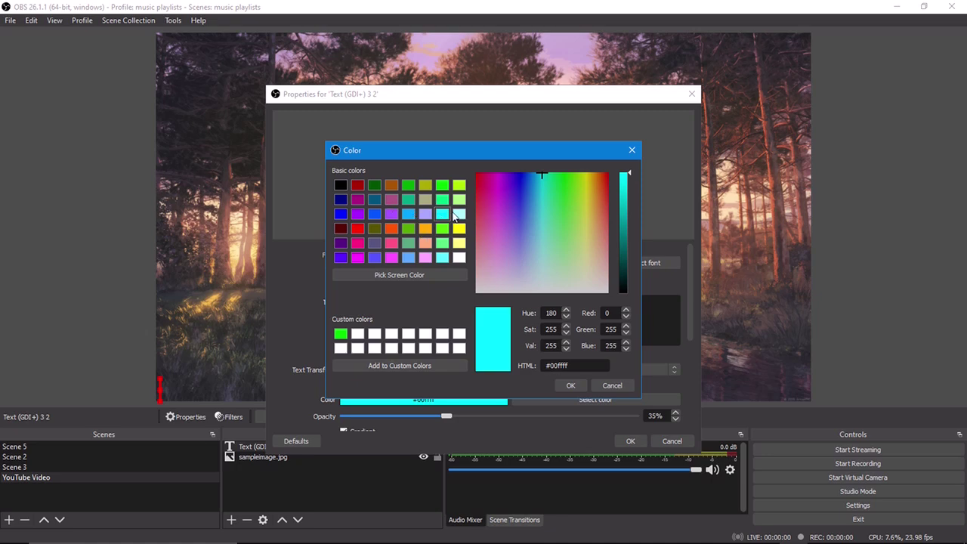
{"action": "left_click", "coordinate": [564, 388]}
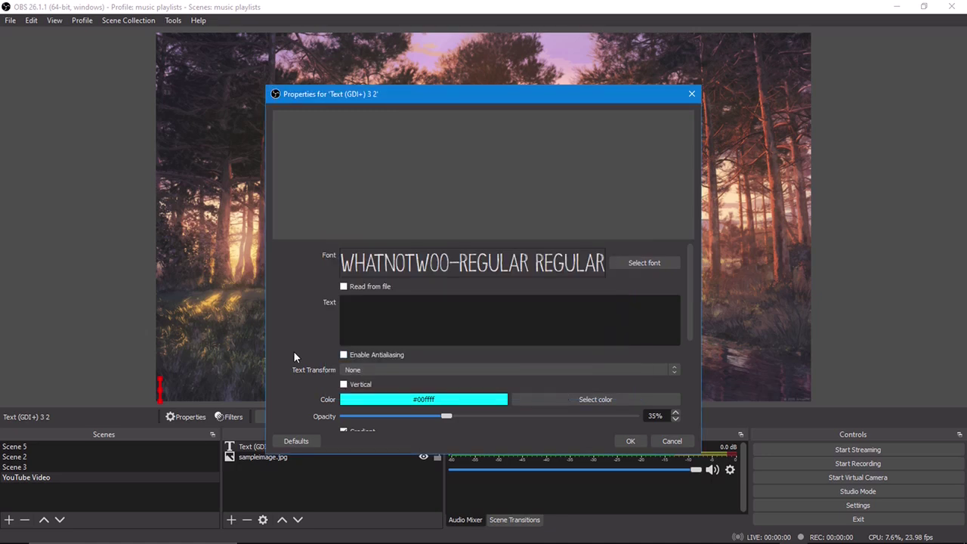
{"action": "scroll", "coordinate": [295, 355], "scroll_direction": "down", "scroll_amount": 5}
{"action": "scroll", "coordinate": [297, 366], "scroll_direction": "down", "scroll_amount": 1}
{"action": "scroll", "coordinate": [298, 388], "scroll_direction": "up", "scroll_amount": 4}
Turn on Read from file for the text source, choose CurrentSong.txt from the Documents folder and apply the properties.
{"action": "left_click", "coordinate": [355, 286]}
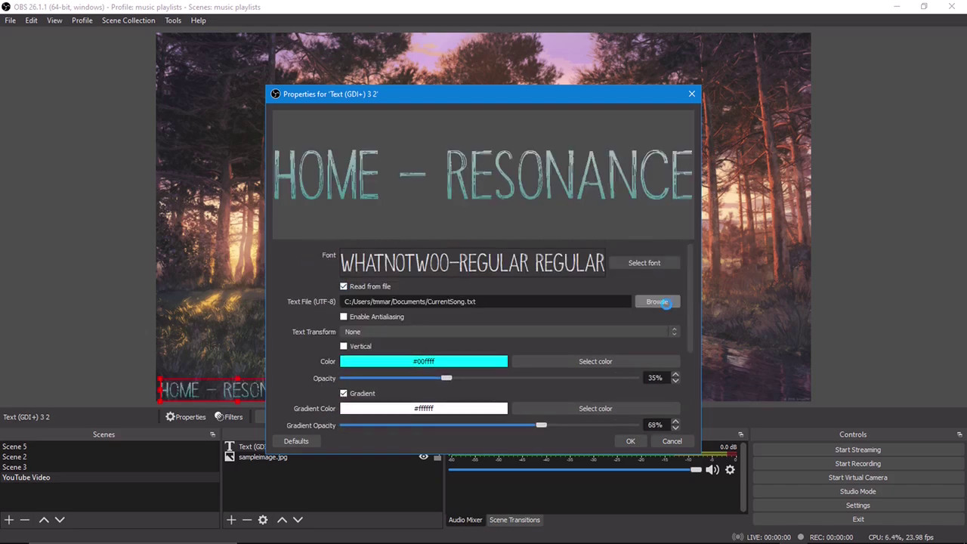
{"action": "left_click", "coordinate": [658, 301]}
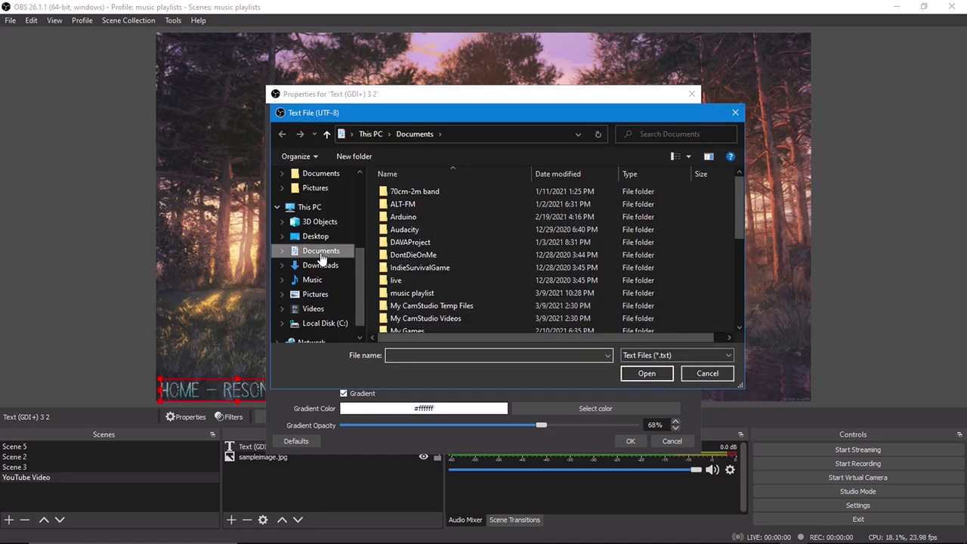
{"action": "scroll", "coordinate": [501, 270], "scroll_direction": "down", "scroll_amount": 4}
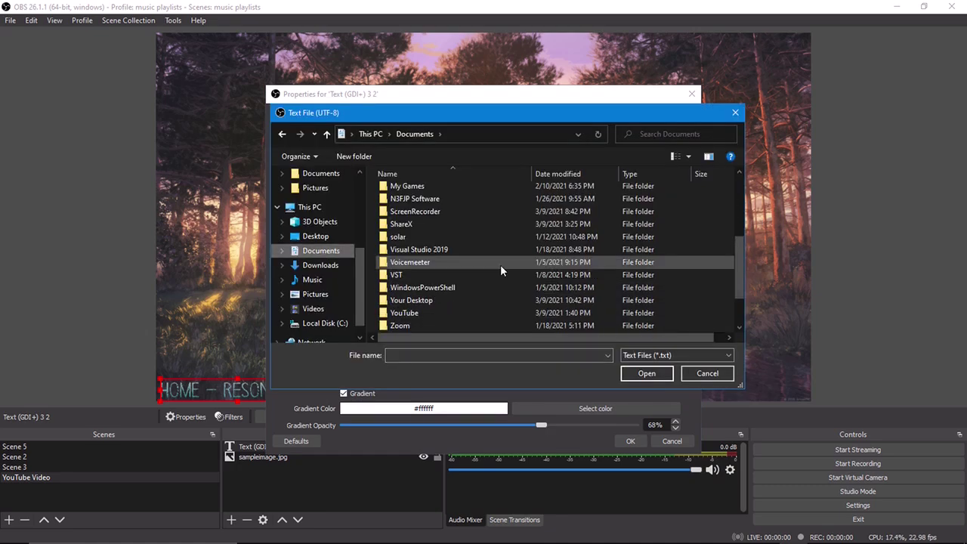
{"action": "scroll", "coordinate": [501, 266], "scroll_direction": "down", "scroll_amount": 2}
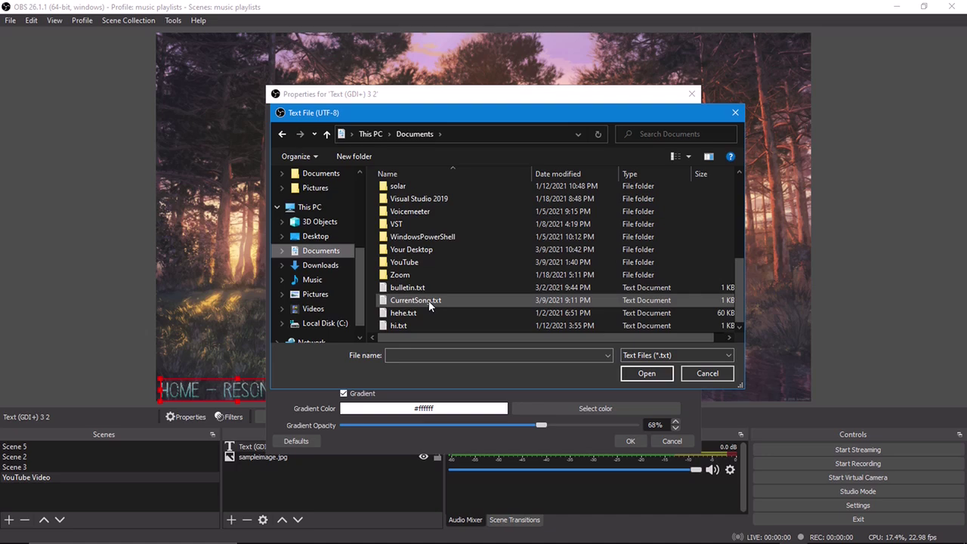
{"action": "left_click", "coordinate": [416, 301]}
{"action": "left_click", "coordinate": [639, 373]}
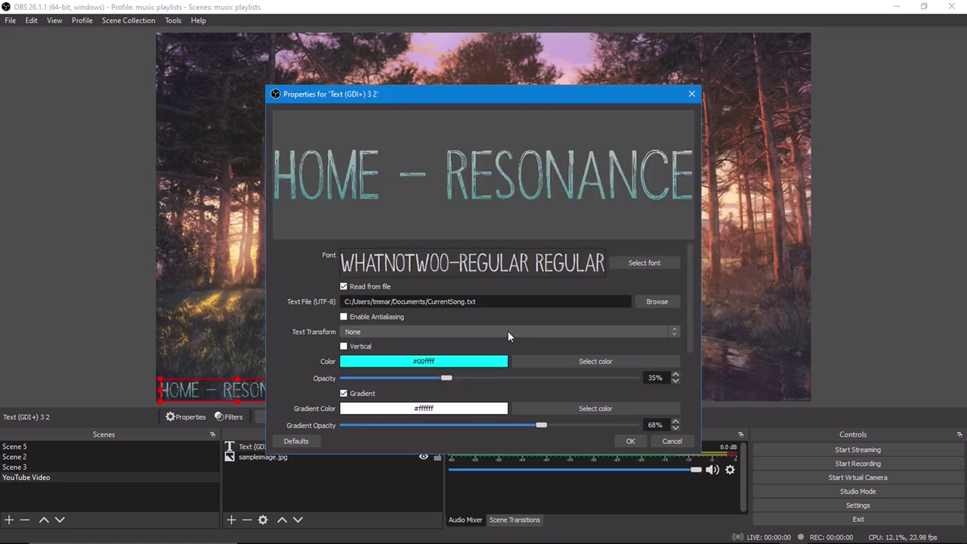
{"action": "left_click", "coordinate": [627, 440]}
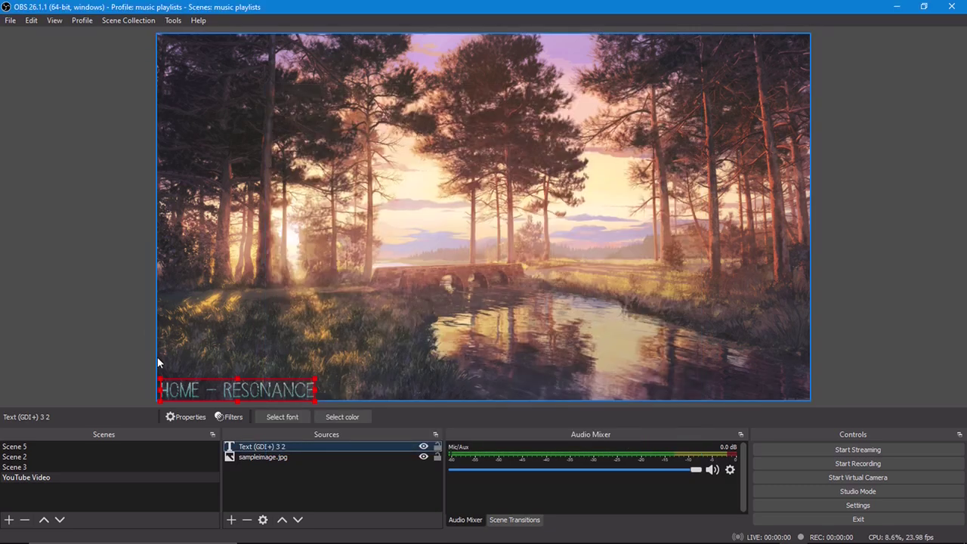
Deselect the text source in the YouTube Video scene and switch to ZaraRadio.
{"action": "left_click", "coordinate": [124, 384]}
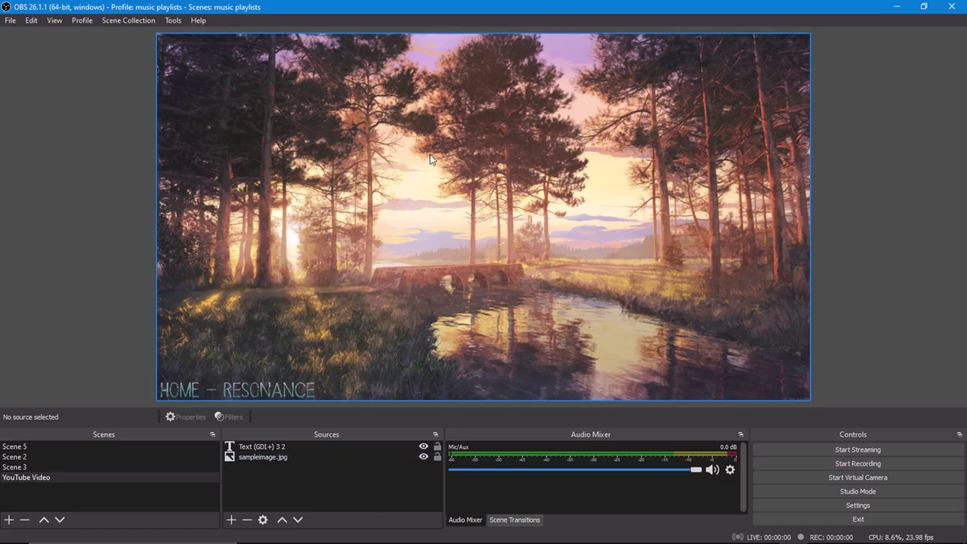
{"action": "left_click", "coordinate": [361, 505]}
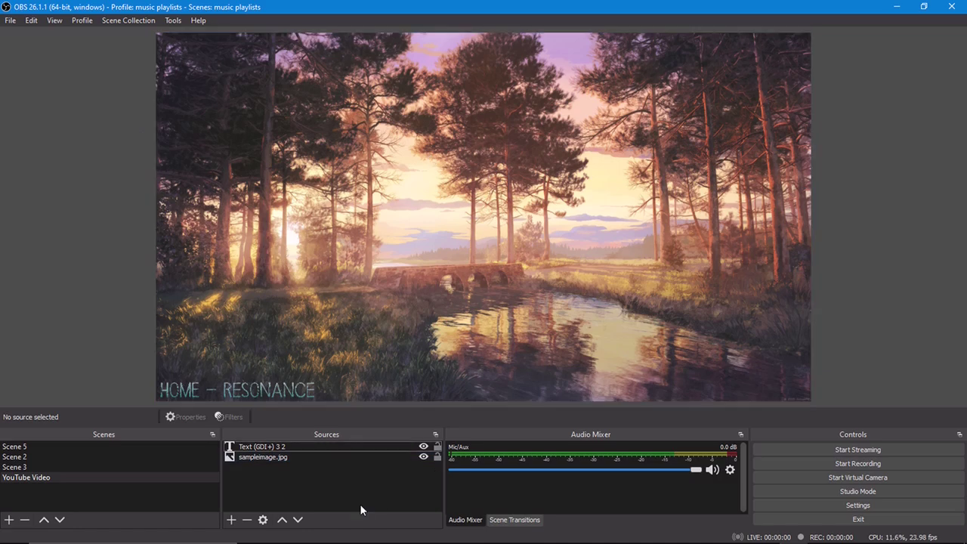
{"action": "mouse_move", "coordinate": [529, 541]}
{"action": "left_click", "coordinate": [765, 533]}
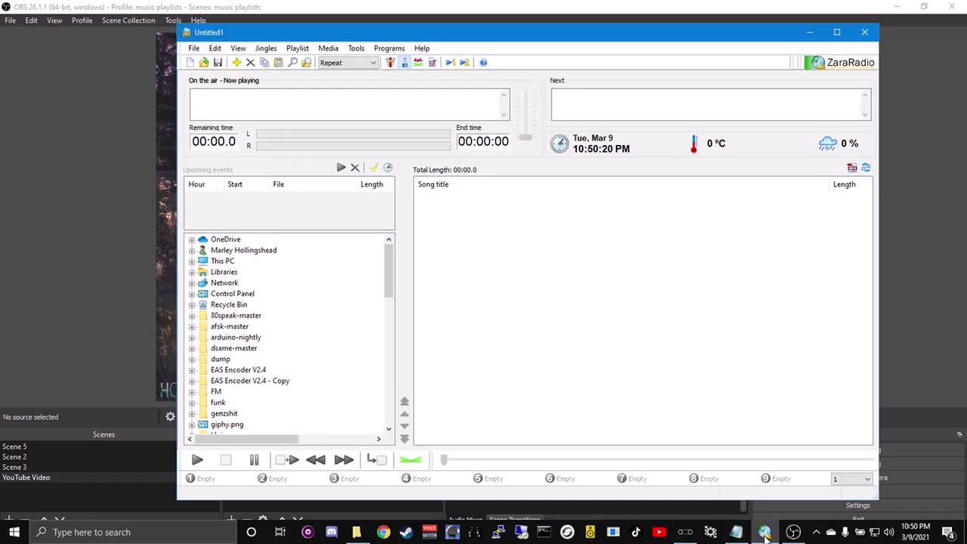
Add Away - Patrick Patrikios.mp3 from the music playlist folder to the ZaraRadio playlist.
{"action": "left_click", "coordinate": [356, 532]}
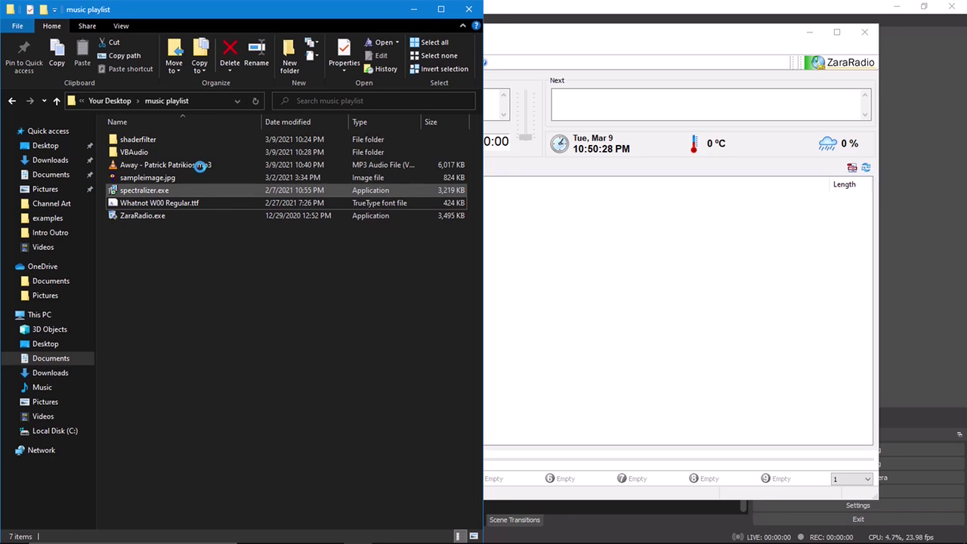
{"action": "left_click", "coordinate": [198, 165]}
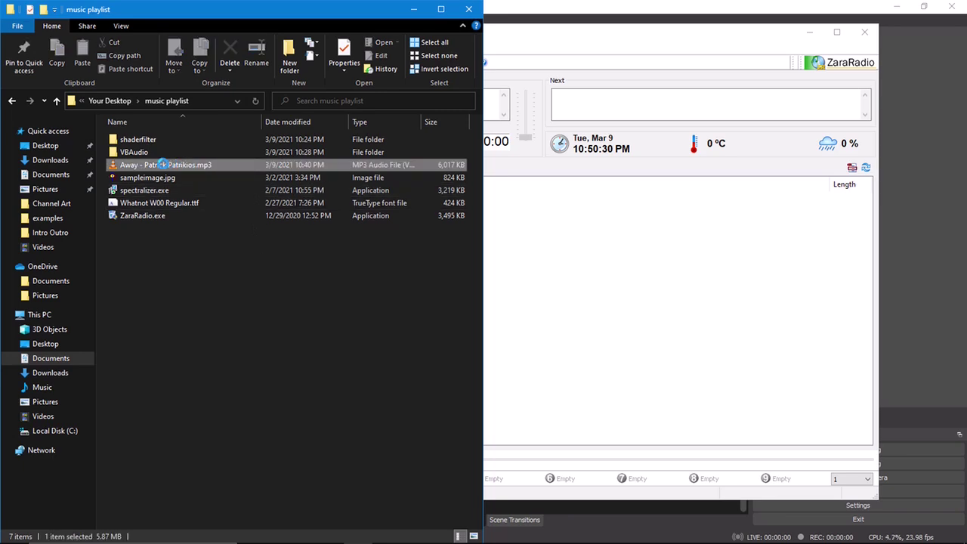
{"action": "left_click_drag", "start_coordinate": [264, 165], "coordinate": [591, 257]}
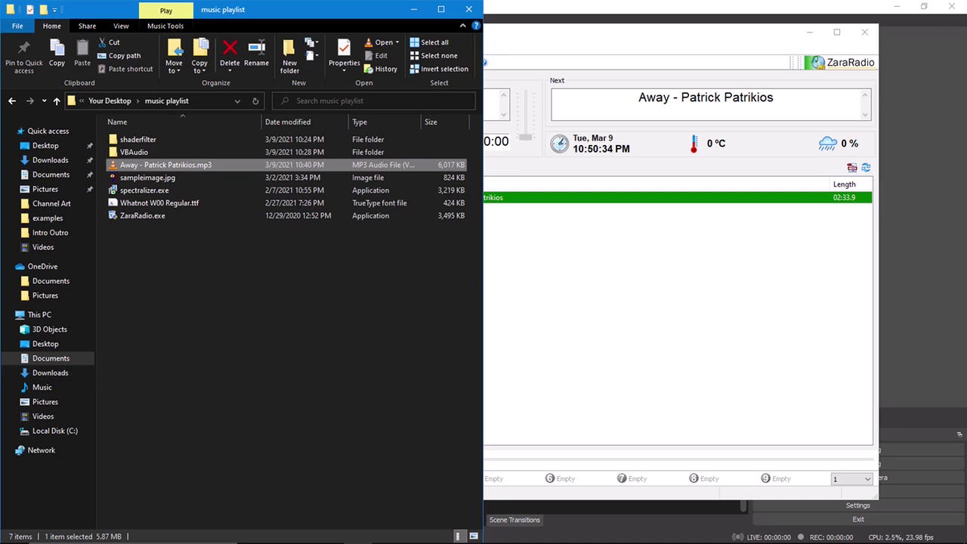
{"action": "left_click", "coordinate": [616, 317]}
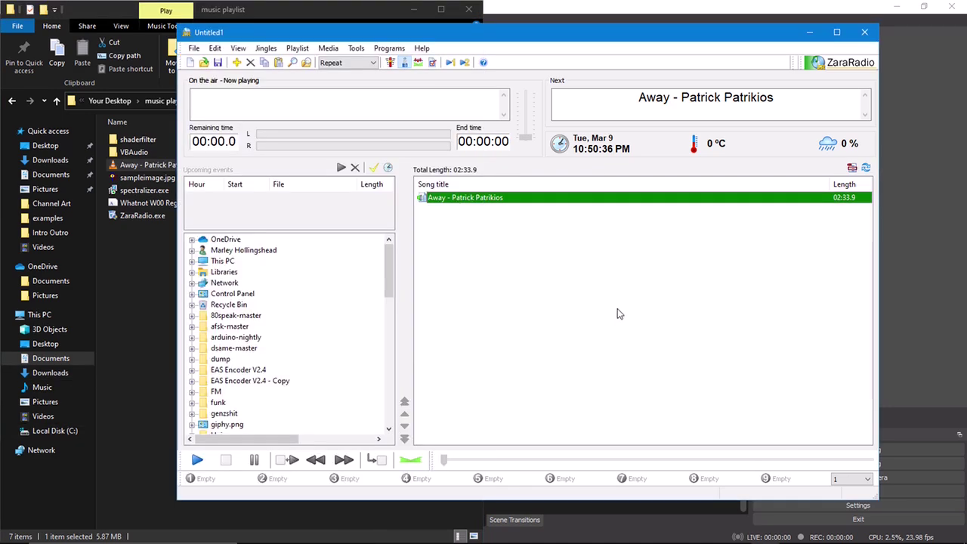
Move the ZaraRadio window aside to uncover the OBS song text, play the Away track briefly and stop it.
{"action": "left_click", "coordinate": [909, 188]}
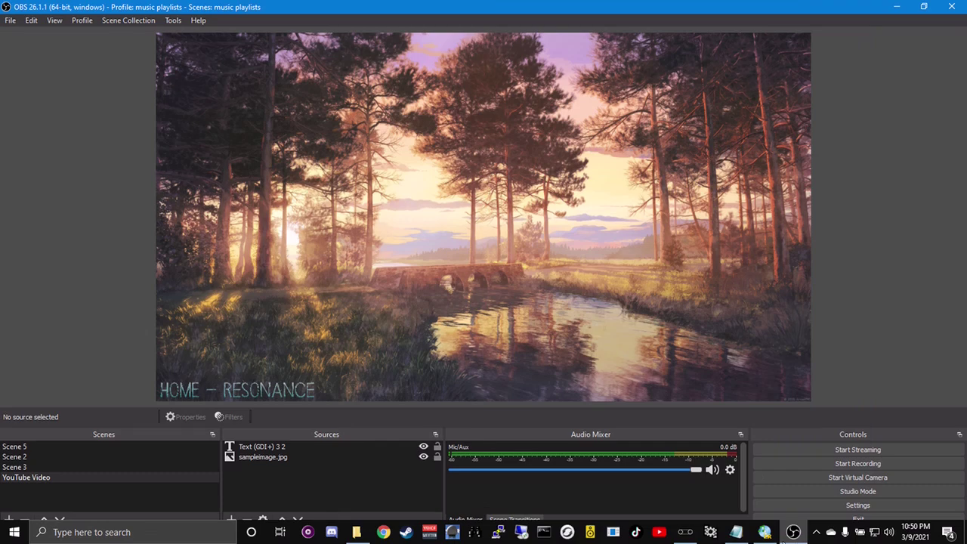
{"action": "left_click", "coordinate": [765, 532]}
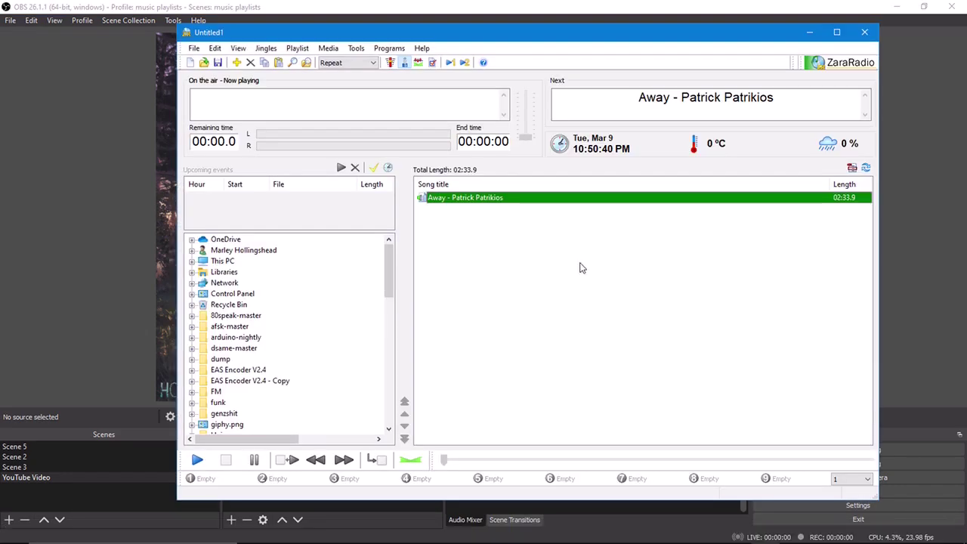
{"action": "left_click_drag", "start_coordinate": [482, 38], "coordinate": [689, 31]}
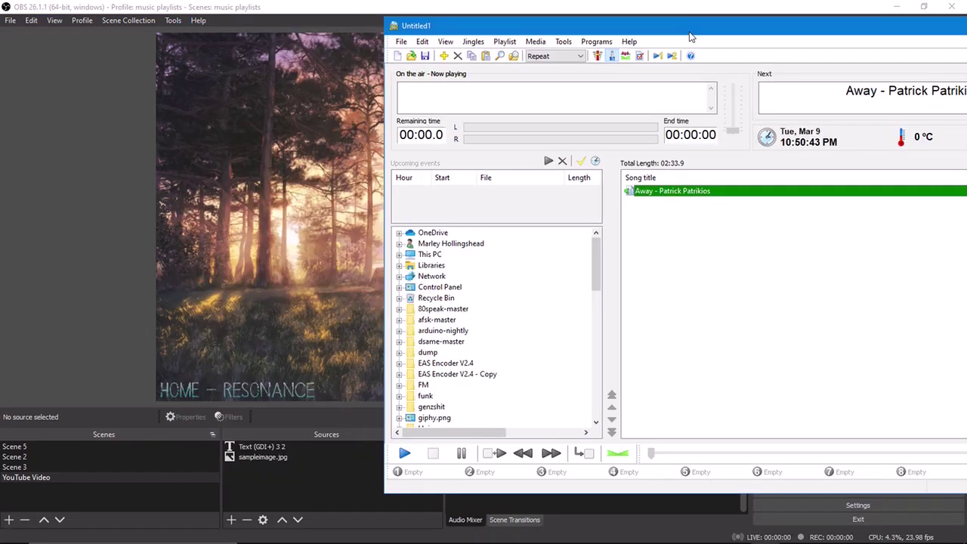
{"action": "left_click", "coordinate": [403, 455]}
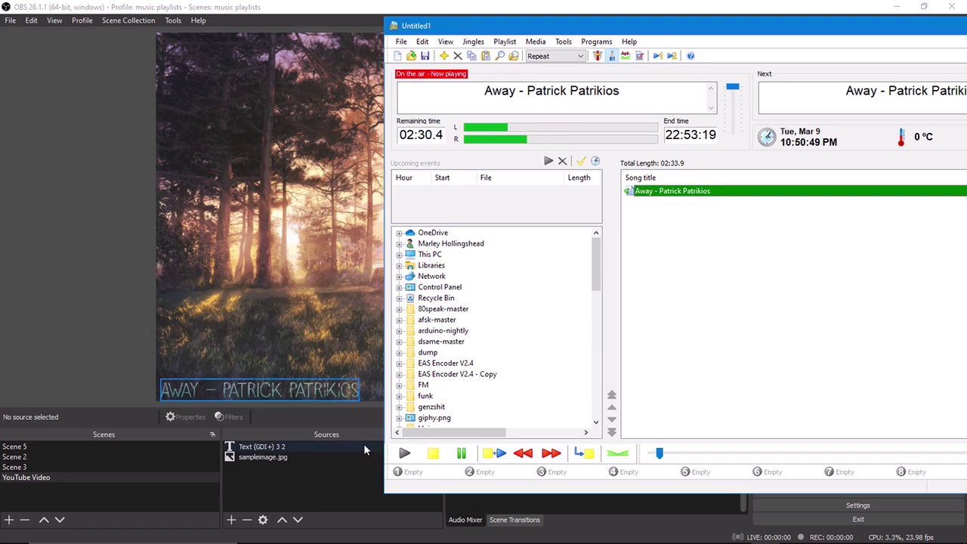
{"action": "left_click", "coordinate": [434, 453]}
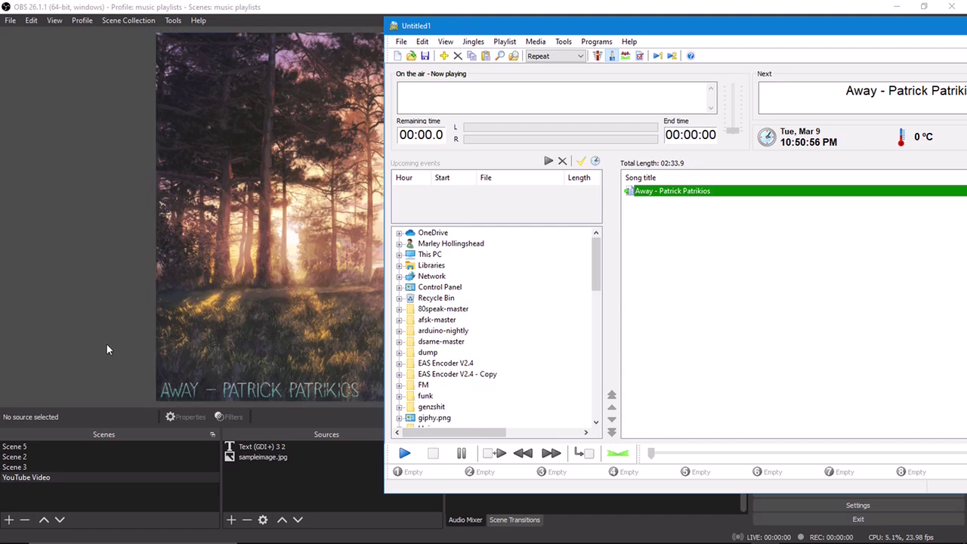
Switch to OBS Studio and set the Mic/Aux device to Hi-Fi Cable Output (VB-Audio Hi-Fi Cable).
{"action": "left_click", "coordinate": [67, 294]}
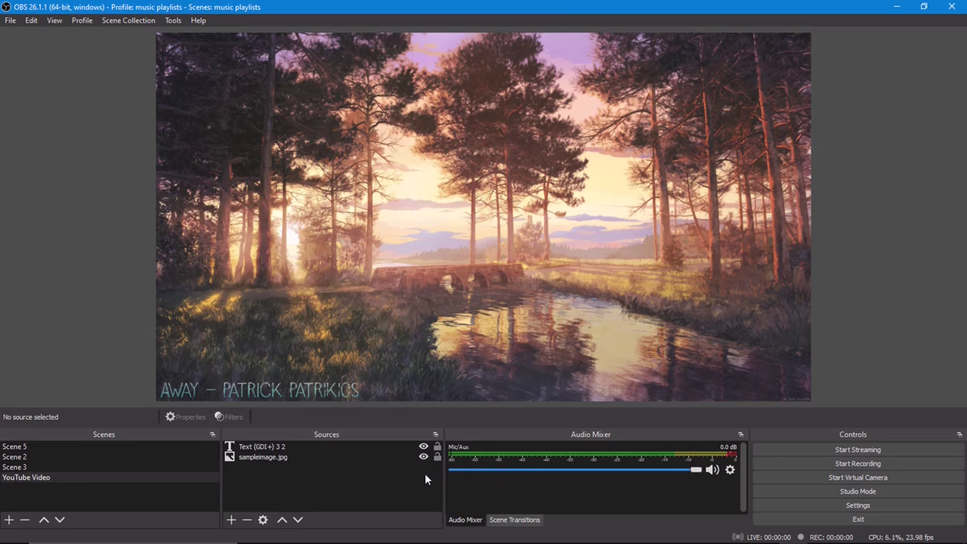
{"action": "left_click", "coordinate": [373, 486]}
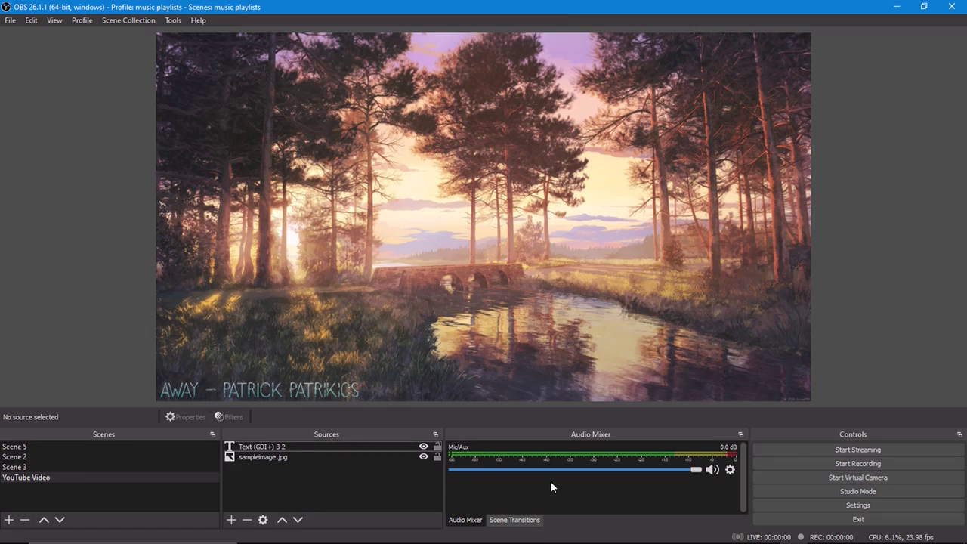
{"action": "left_click", "coordinate": [730, 470]}
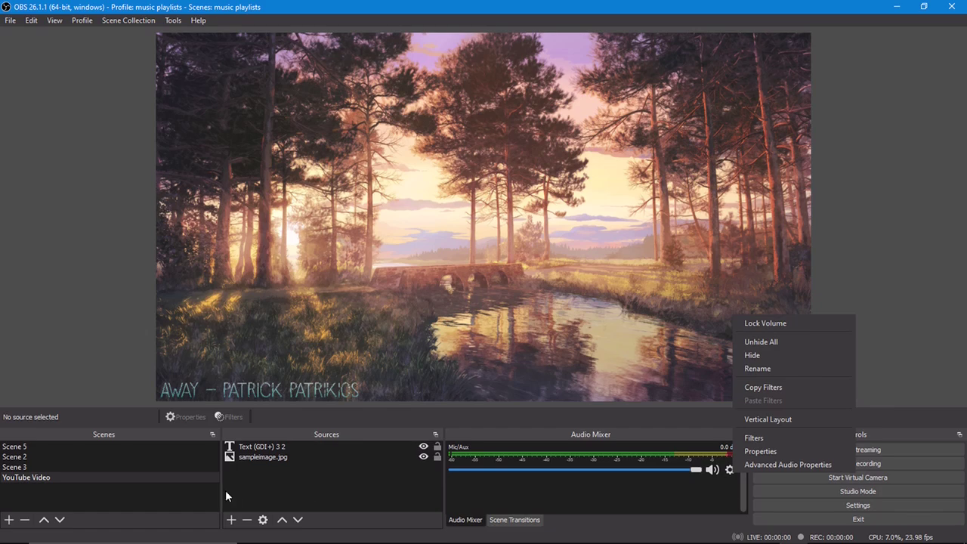
{"action": "left_click", "coordinate": [762, 451]}
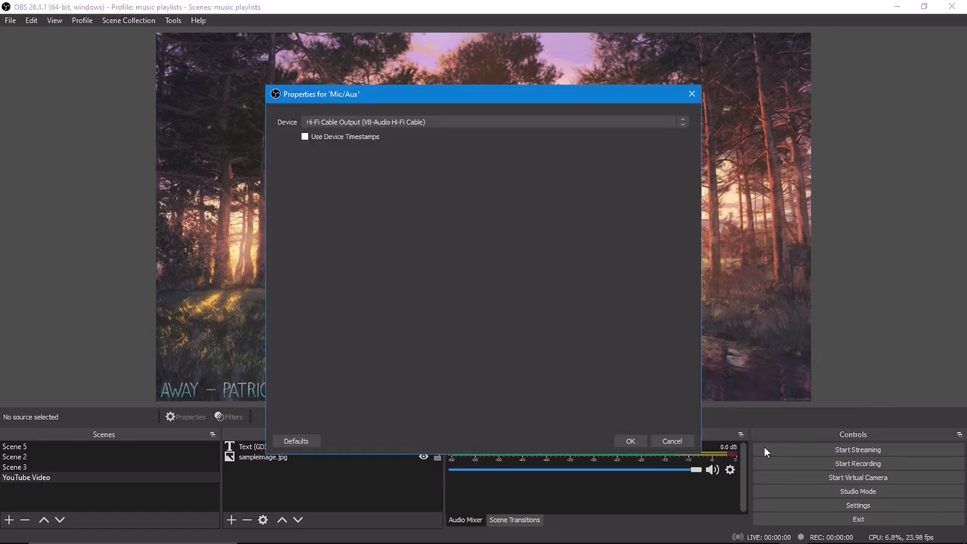
{"action": "left_click", "coordinate": [364, 123]}
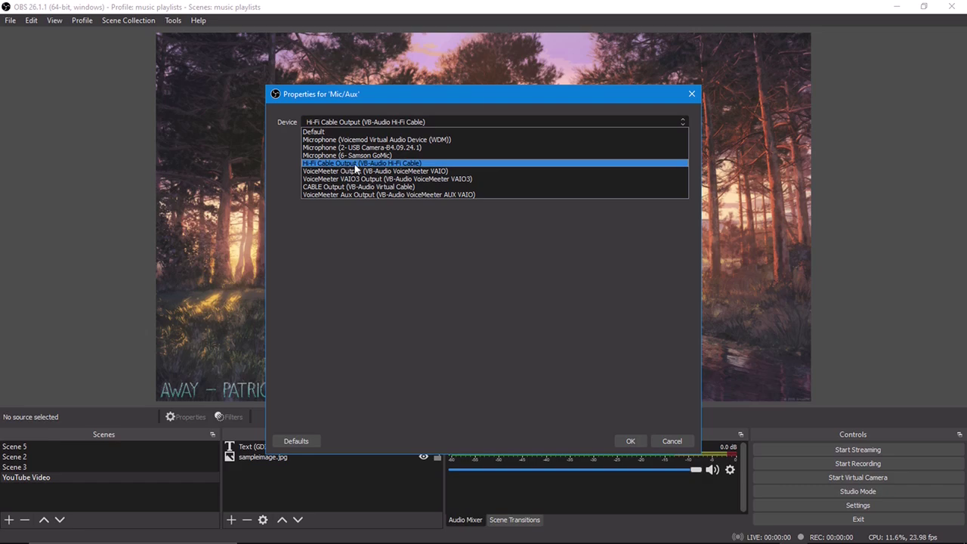
{"action": "left_click", "coordinate": [356, 163]}
{"action": "left_click", "coordinate": [631, 442]}
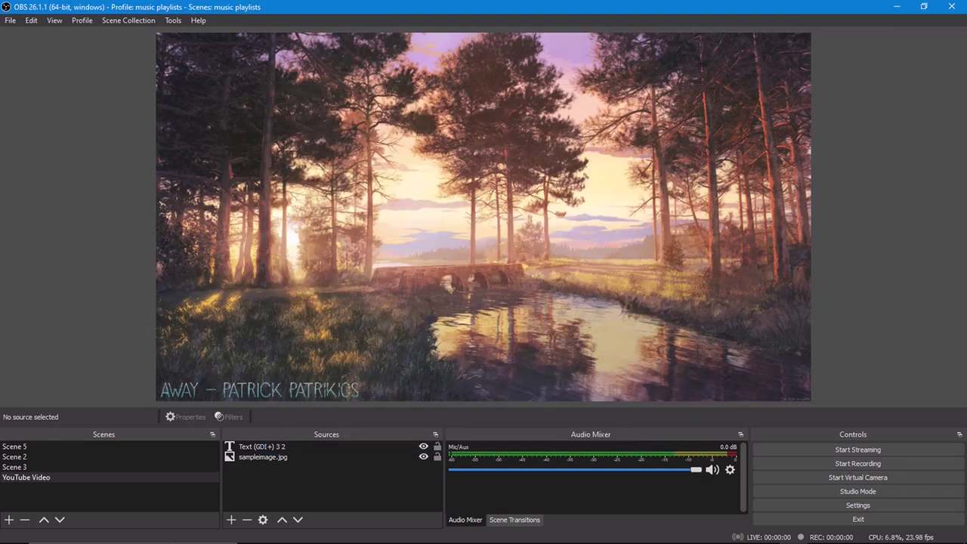
Add the existing source named Spectralizer to the YouTube Video scene.
{"action": "left_click", "coordinate": [231, 521]}
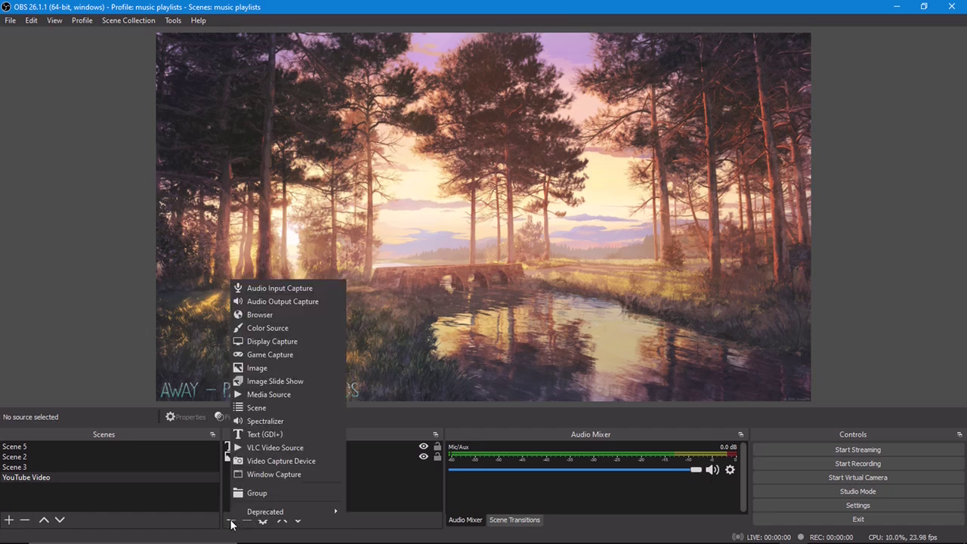
{"action": "left_click", "coordinate": [295, 421]}
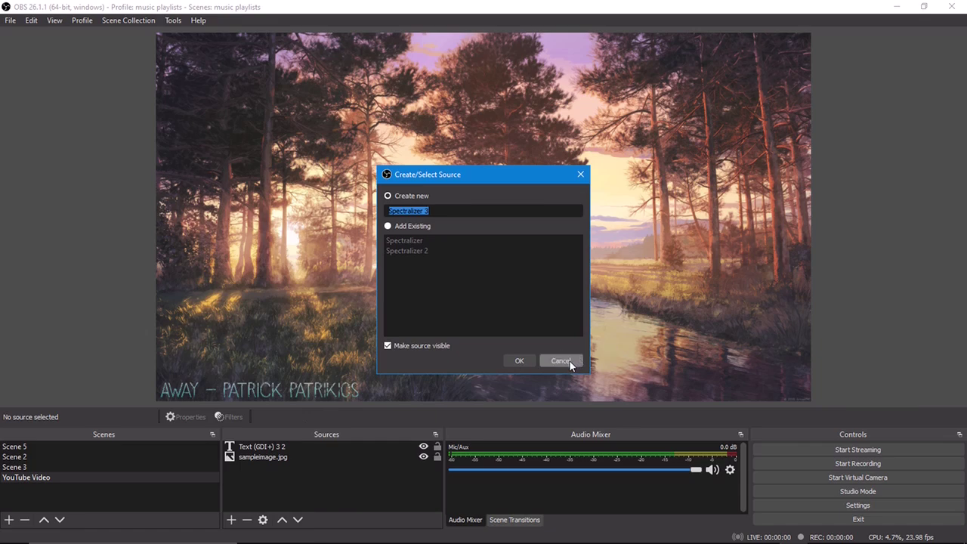
{"action": "left_click", "coordinate": [428, 226]}
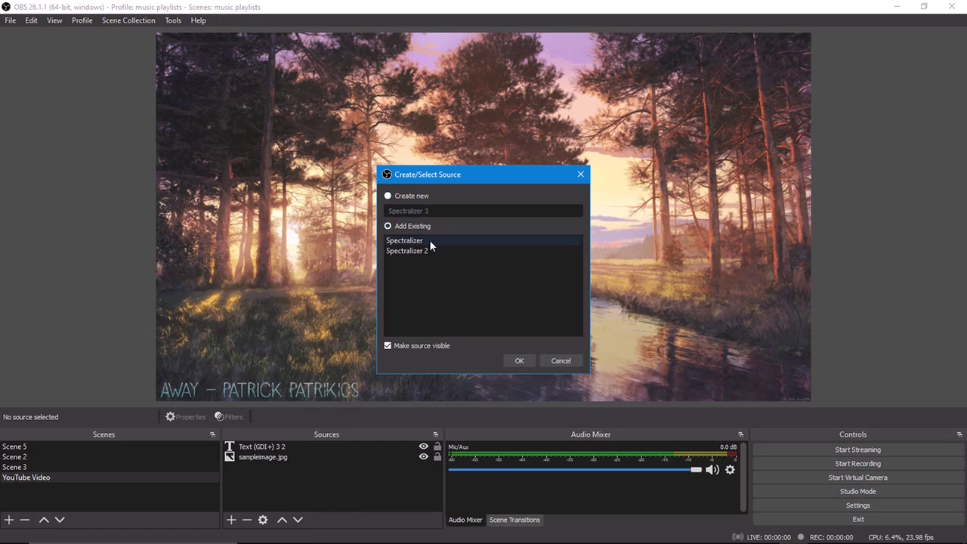
{"action": "left_click", "coordinate": [435, 242]}
{"action": "left_click", "coordinate": [523, 359]}
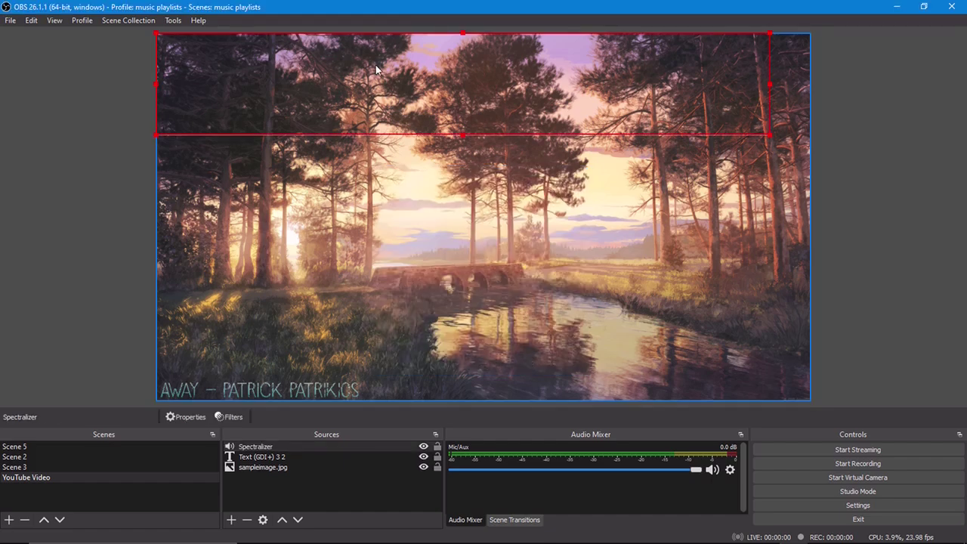
Move the Spectralizer source down to just below the middle of the canvas, center it horizontally and deselect it.
{"action": "left_click_drag", "start_coordinate": [386, 91], "coordinate": [402, 268]}
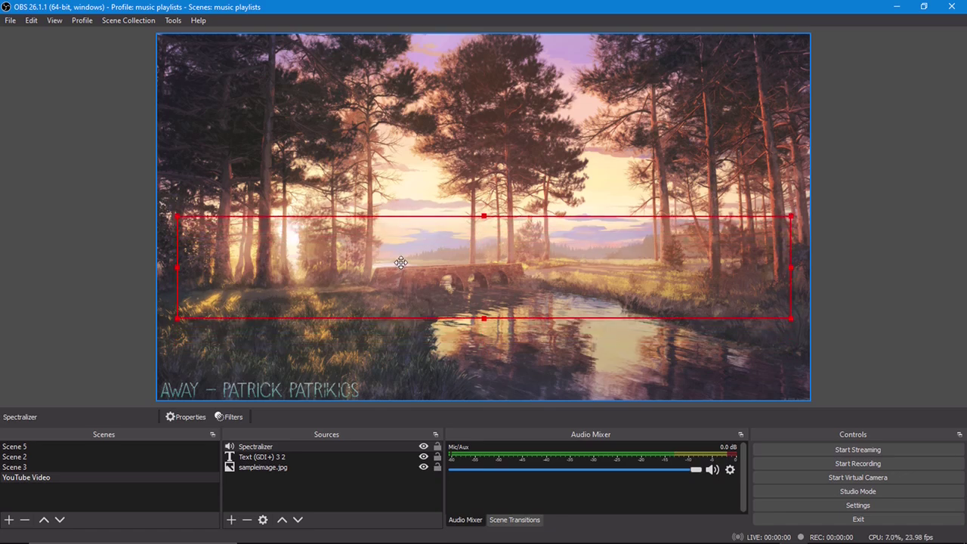
{"action": "right_click", "coordinate": [402, 268]}
{"action": "mouse_move", "coordinate": [545, 269]}
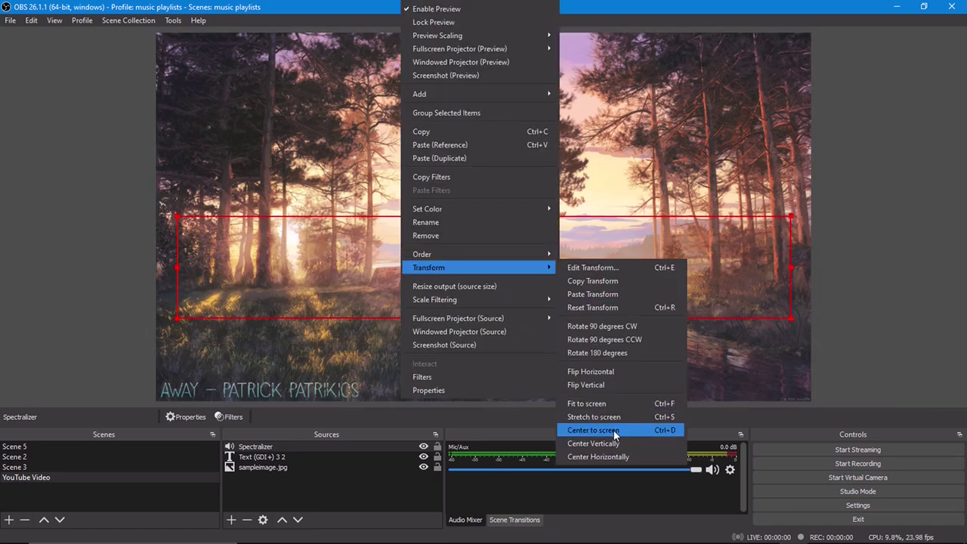
{"action": "left_click", "coordinate": [613, 456]}
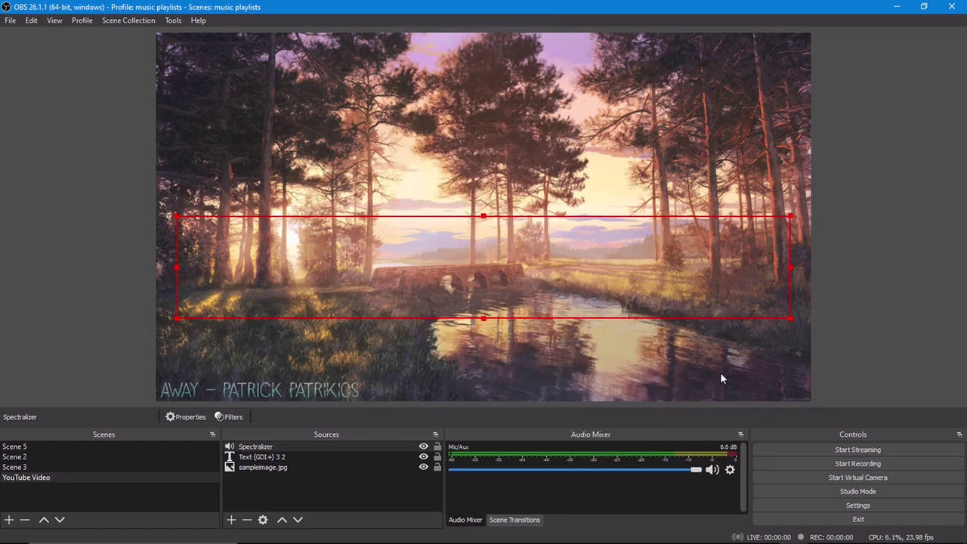
{"action": "left_click", "coordinate": [853, 327]}
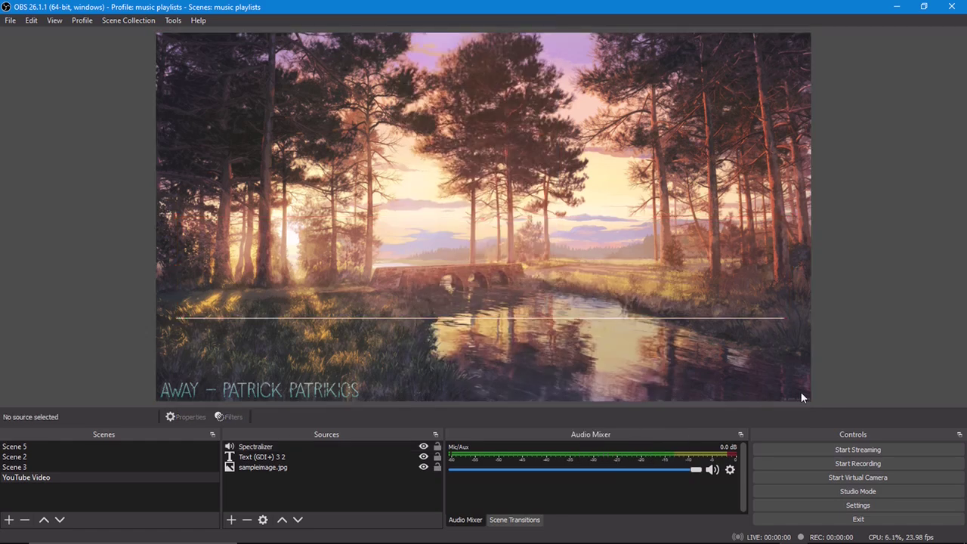
Disable the User-defined shader and Color Key filters on the Spectralizer source and close its filters.
{"action": "left_click", "coordinate": [298, 444]}
{"action": "right_click", "coordinate": [297, 444]}
{"action": "left_click", "coordinate": [318, 421]}
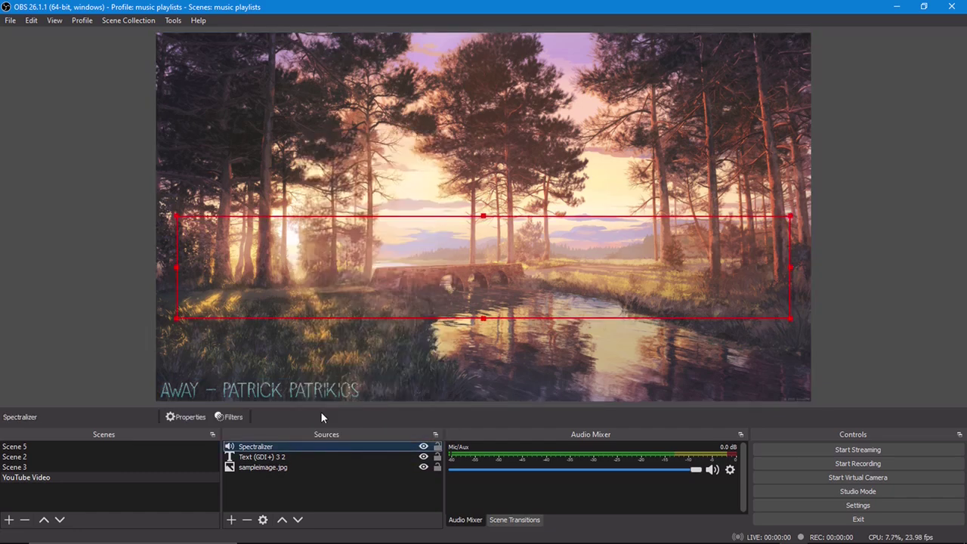
{"action": "left_click", "coordinate": [239, 85]}
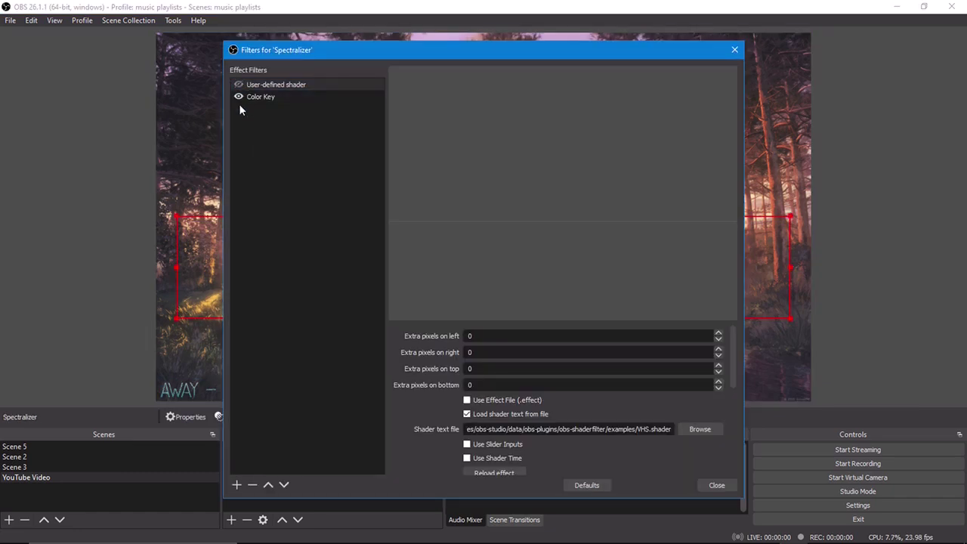
{"action": "left_click", "coordinate": [239, 98]}
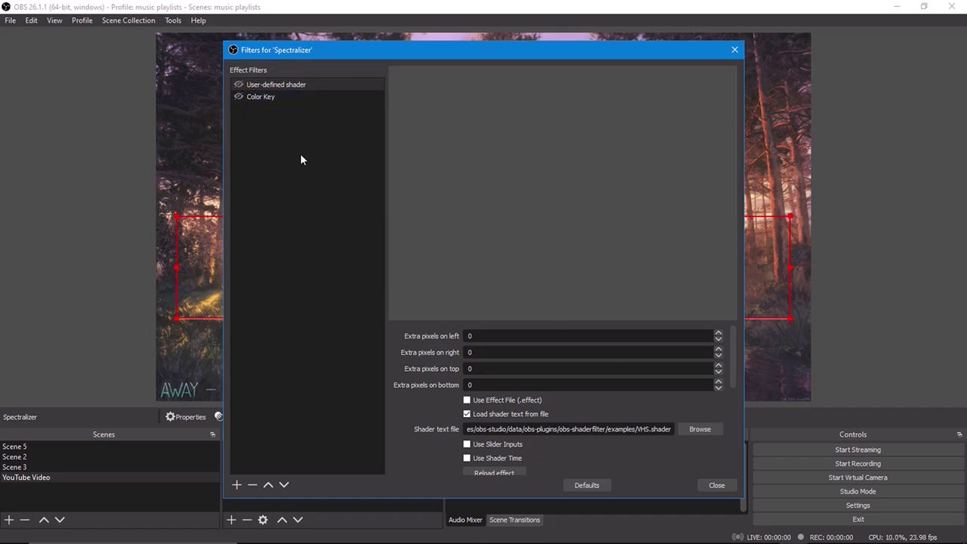
{"action": "left_click", "coordinate": [717, 486]}
{"action": "left_click", "coordinate": [395, 496]}
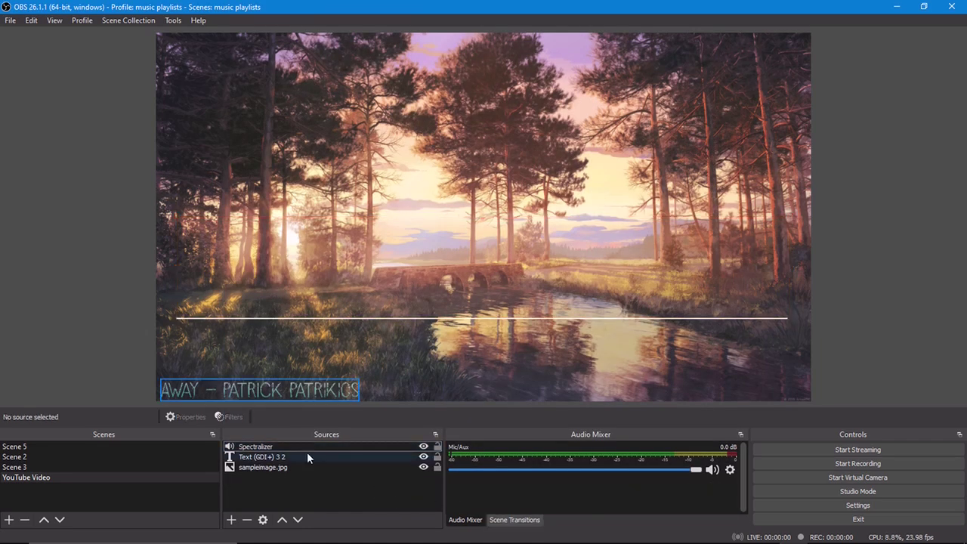
{"action": "left_click", "coordinate": [347, 446]}
{"action": "right_click", "coordinate": [346, 444]}
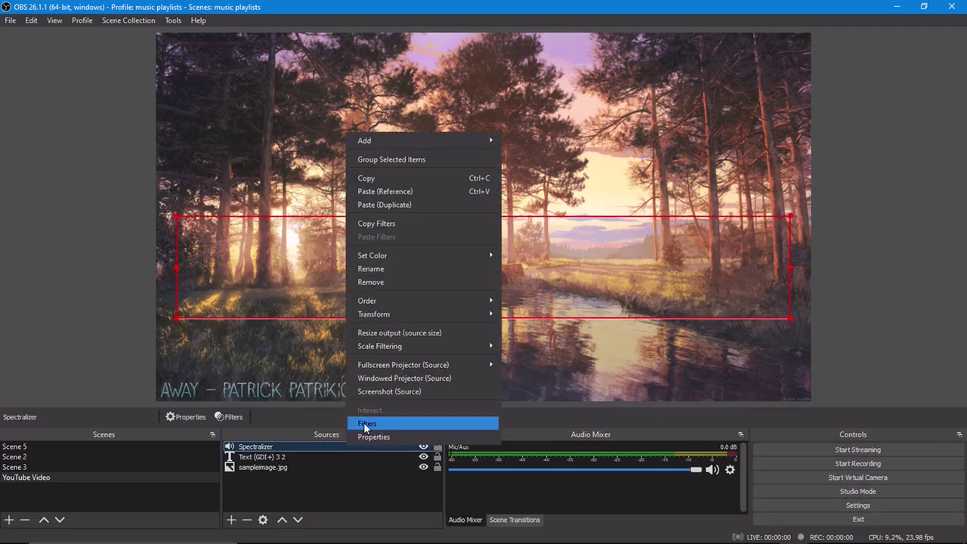
{"action": "left_click", "coordinate": [364, 422]}
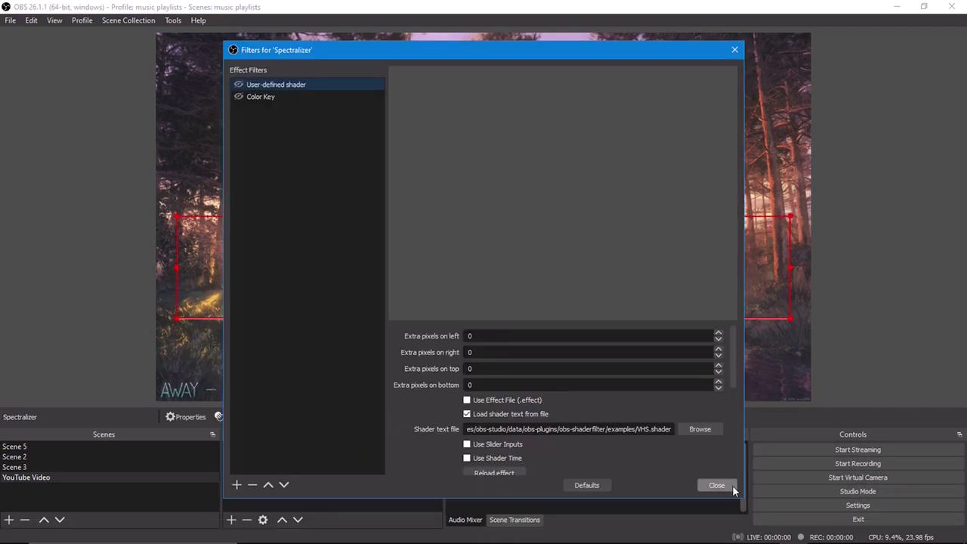
{"action": "left_click", "coordinate": [718, 486]}
Review all of the Spectralizer source's properties, from mode and filter settings to wire, scaling and detail options, and close them.
{"action": "right_click", "coordinate": [399, 446]}
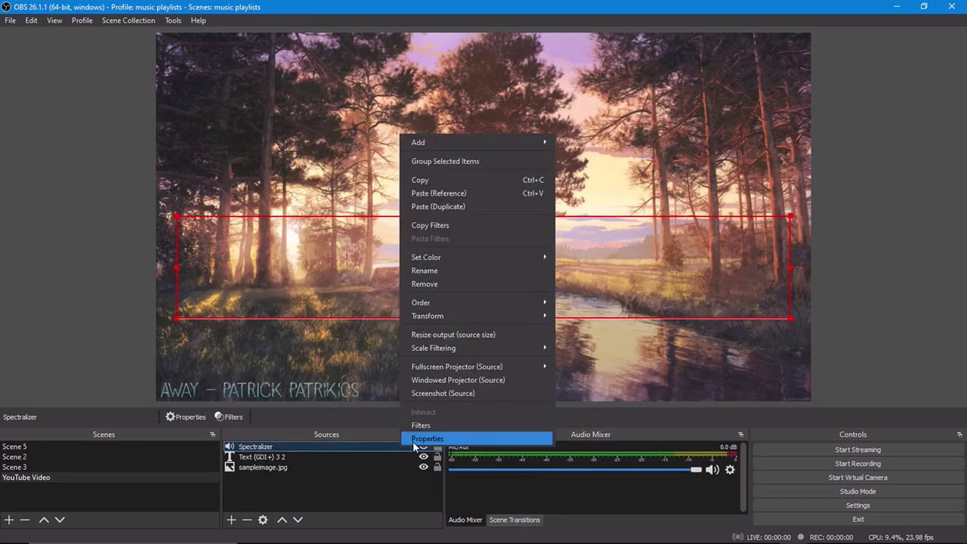
{"action": "left_click", "coordinate": [420, 444]}
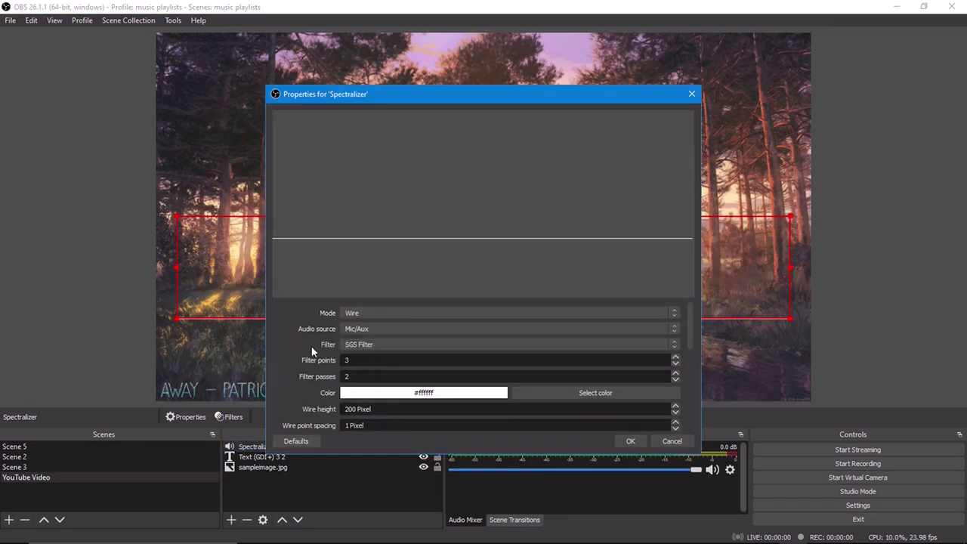
{"action": "scroll", "coordinate": [312, 351], "scroll_direction": "down", "scroll_amount": 1}
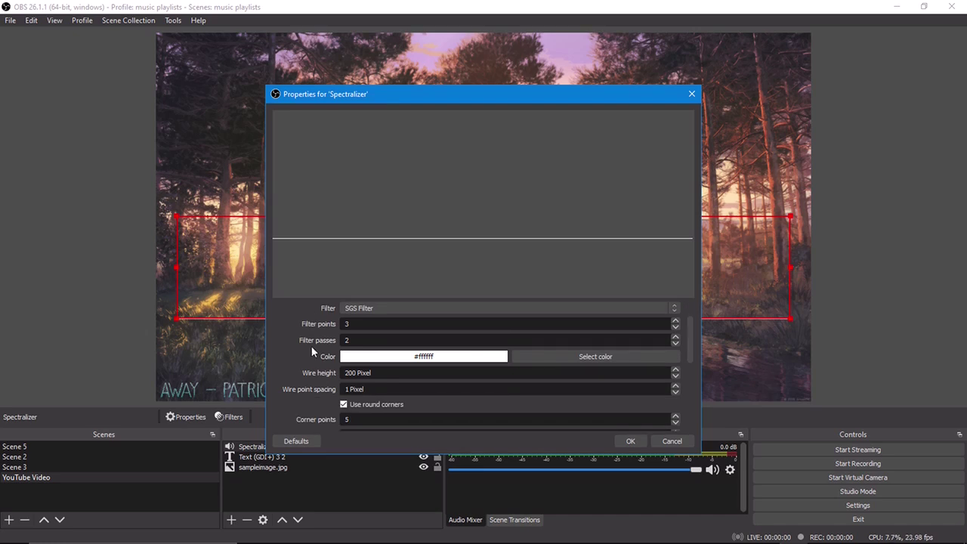
{"action": "scroll", "coordinate": [312, 351], "scroll_direction": "down", "scroll_amount": 1}
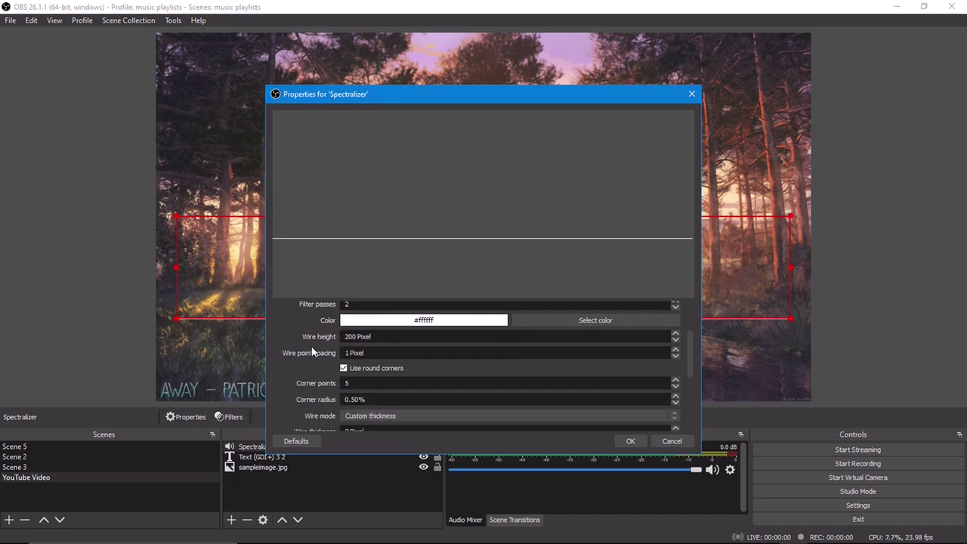
{"action": "scroll", "coordinate": [312, 351], "scroll_direction": "down", "scroll_amount": 1}
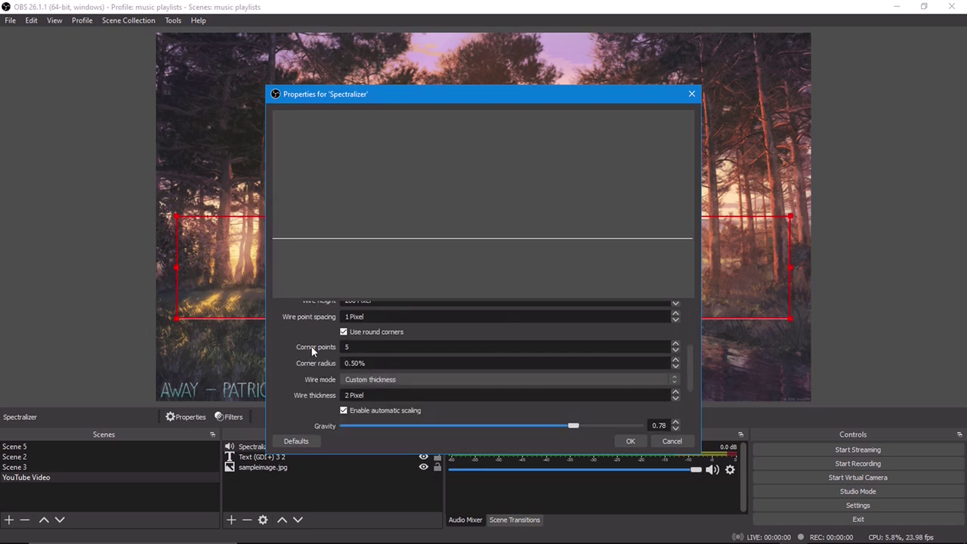
{"action": "scroll", "coordinate": [312, 351], "scroll_direction": "down", "scroll_amount": 1}
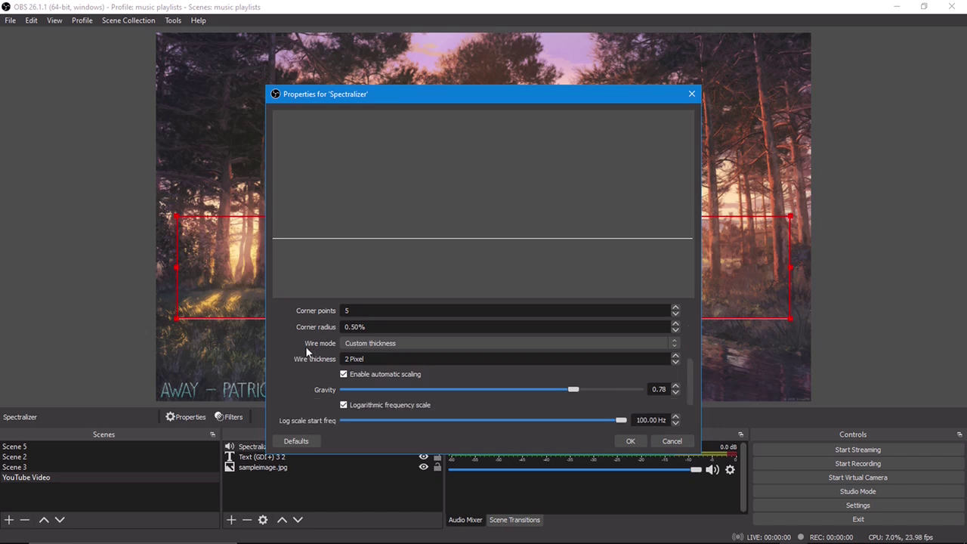
{"action": "scroll", "coordinate": [281, 353], "scroll_direction": "down", "scroll_amount": 1}
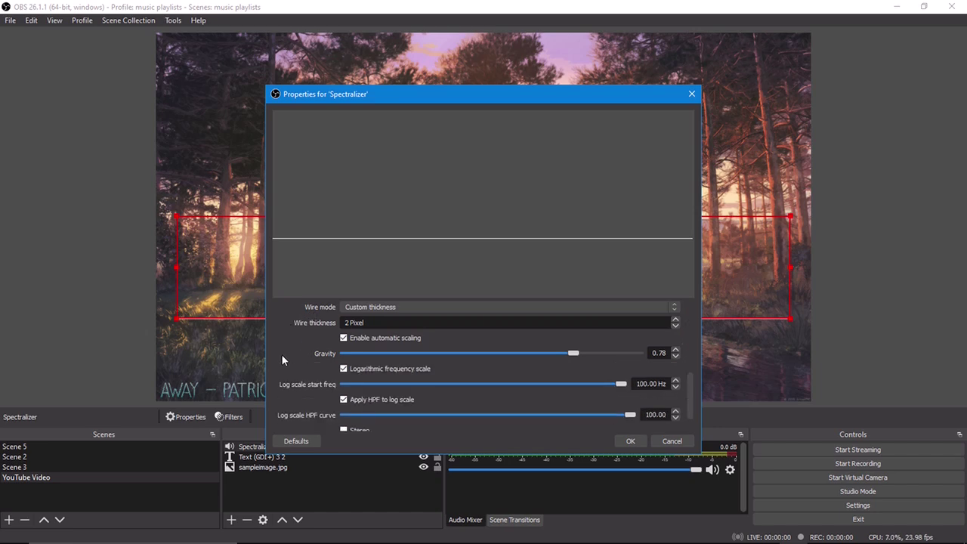
{"action": "scroll", "coordinate": [281, 360], "scroll_direction": "down", "scroll_amount": 1}
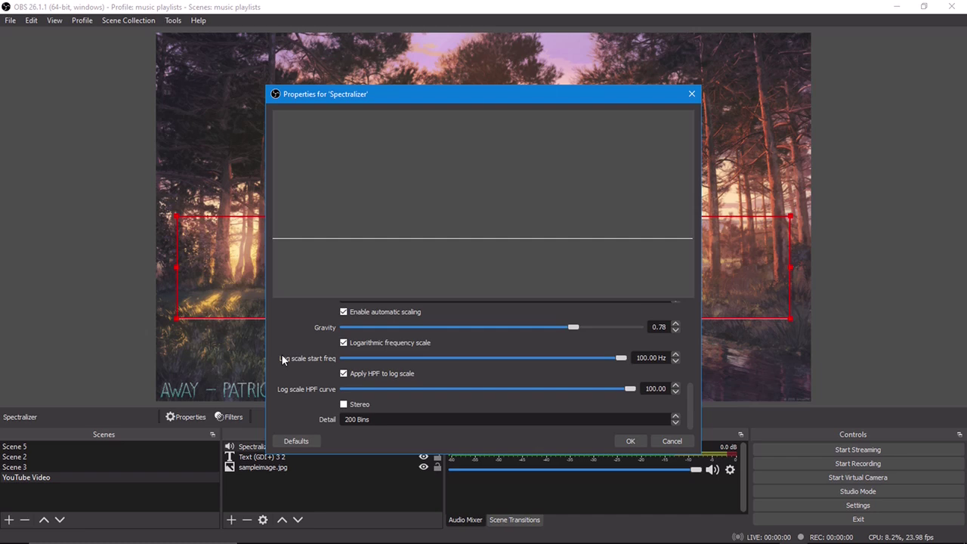
{"action": "scroll", "coordinate": [284, 359], "scroll_direction": "up", "scroll_amount": 1}
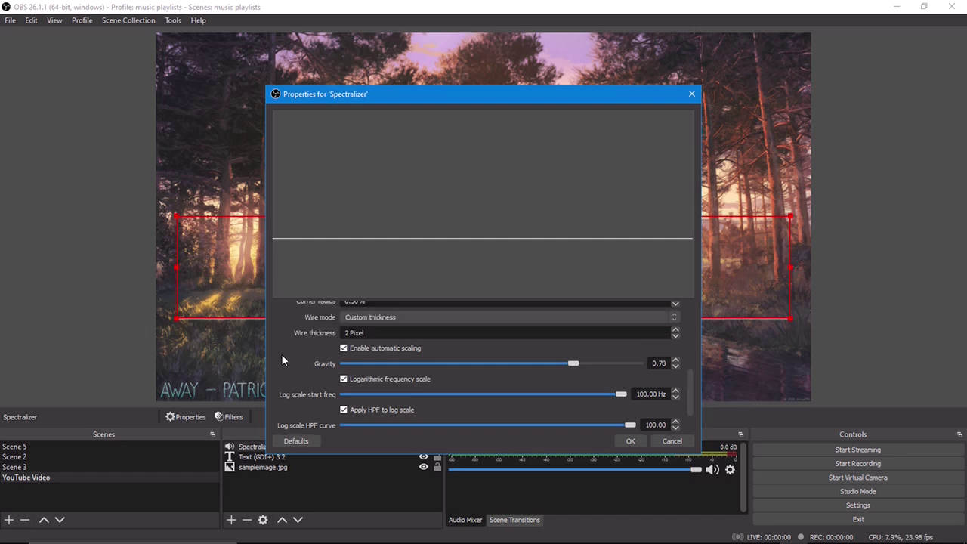
{"action": "scroll", "coordinate": [282, 359], "scroll_direction": "up", "scroll_amount": 4}
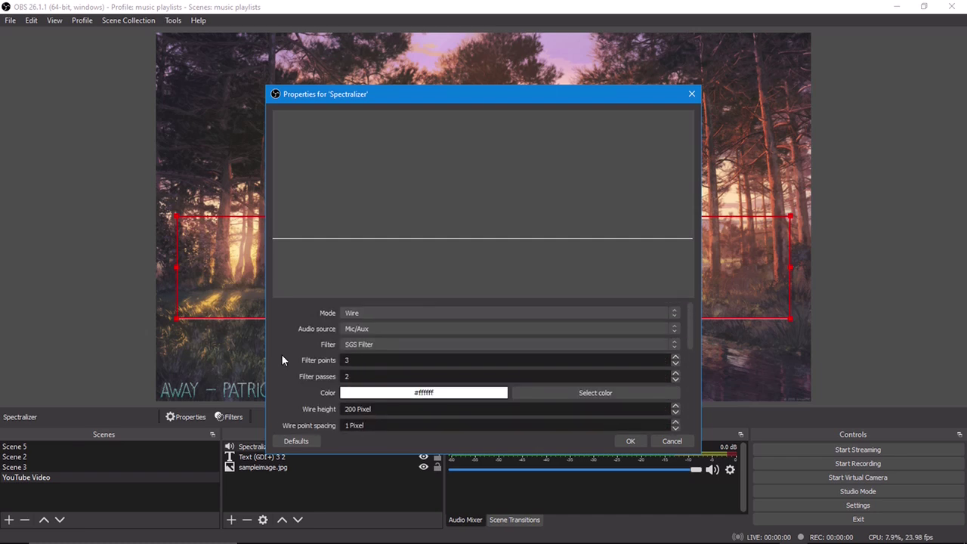
{"action": "left_click", "coordinate": [629, 442]}
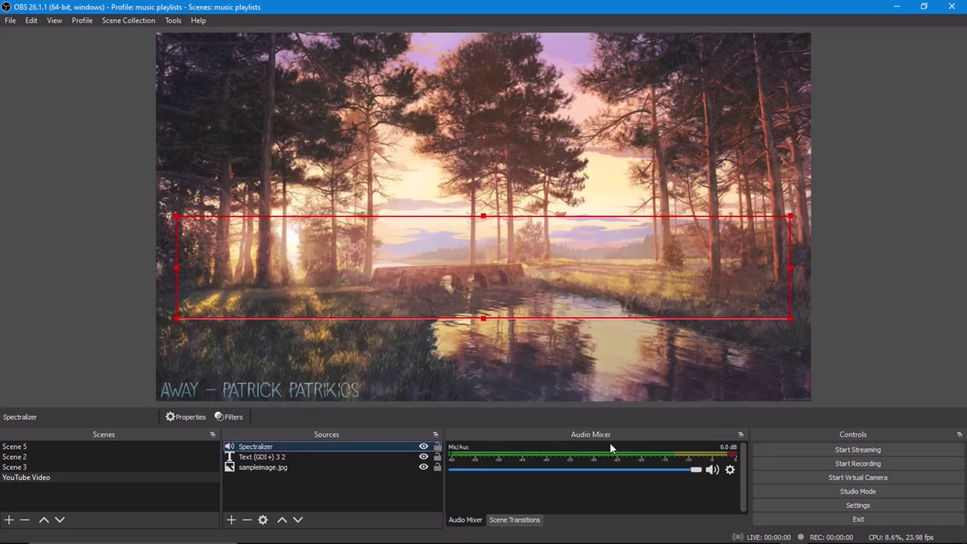
Set the Spectralizer source's audio source to Mic/Aux and accept its properties.
{"action": "right_click", "coordinate": [398, 445]}
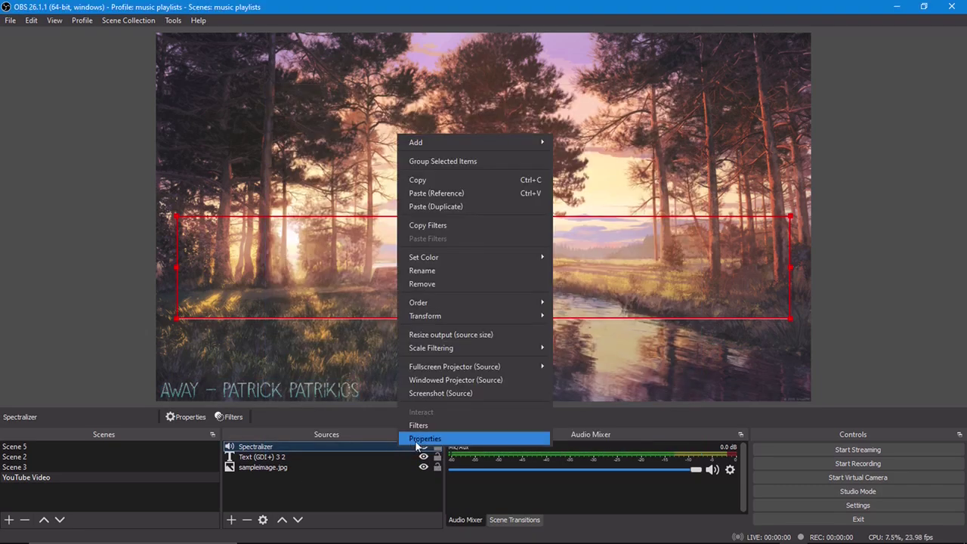
{"action": "left_click", "coordinate": [420, 439]}
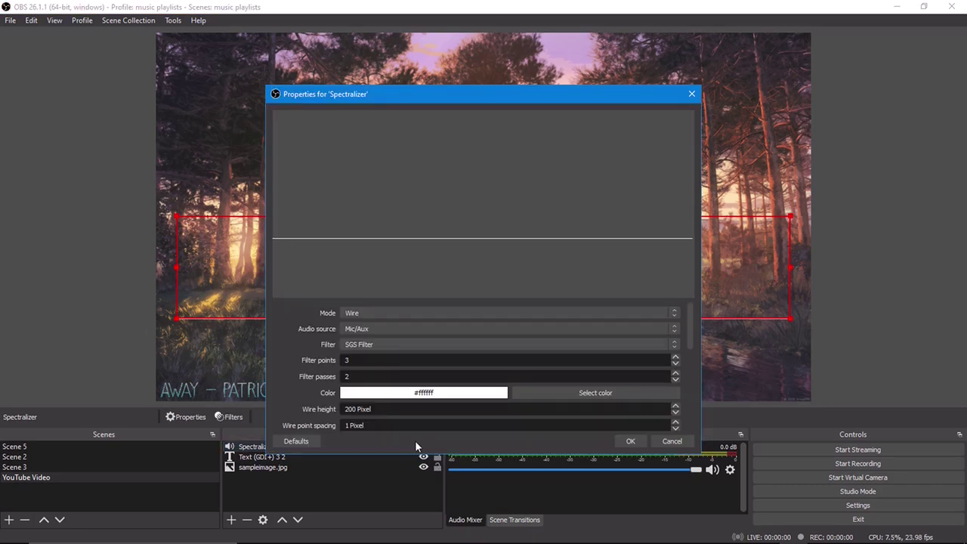
{"action": "left_click", "coordinate": [372, 329]}
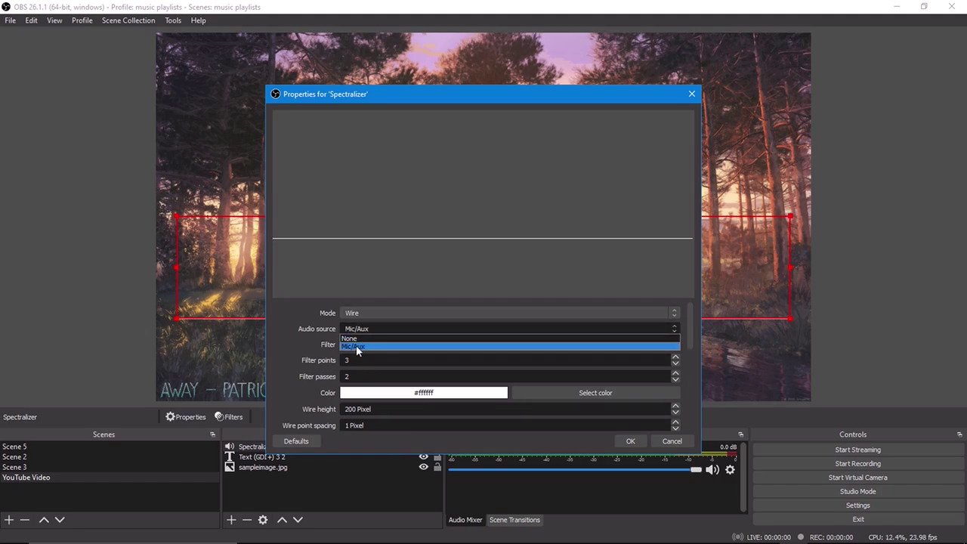
{"action": "left_click", "coordinate": [359, 346]}
{"action": "left_click", "coordinate": [632, 443]}
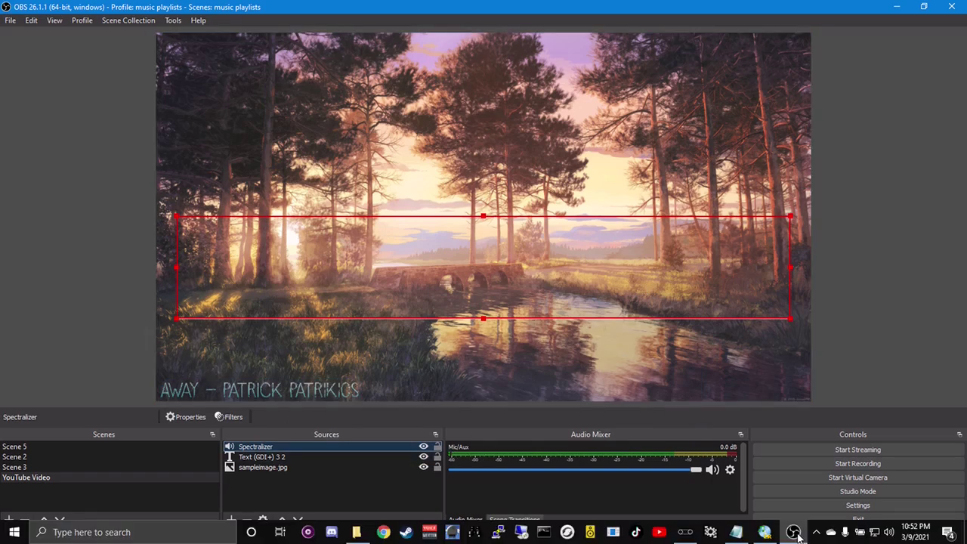
Bring up the ZaraRadio window, move it aside to uncover more of the OBS preview, and deselect the Spectralizer source in OBS.
{"action": "left_click", "coordinate": [794, 532]}
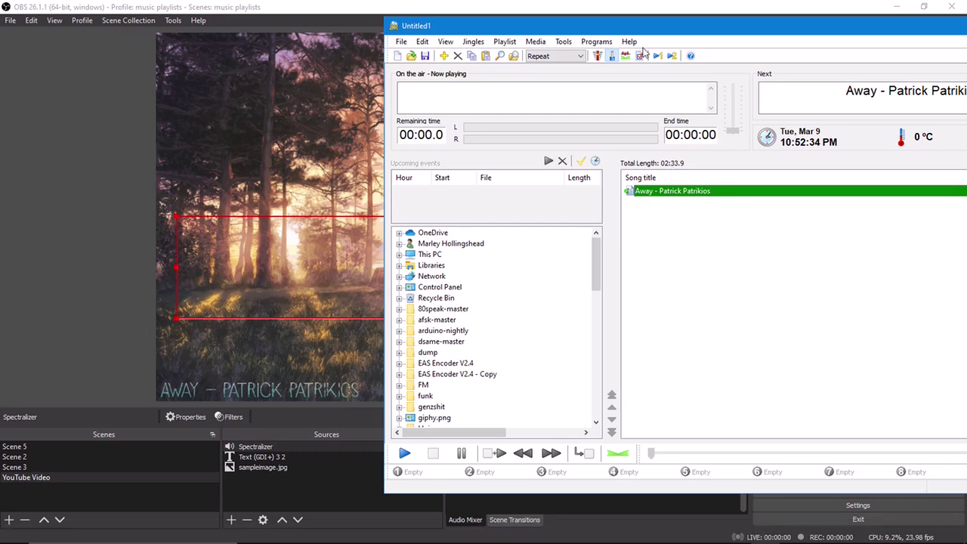
{"action": "left_click_drag", "start_coordinate": [631, 32], "coordinate": [836, 22]}
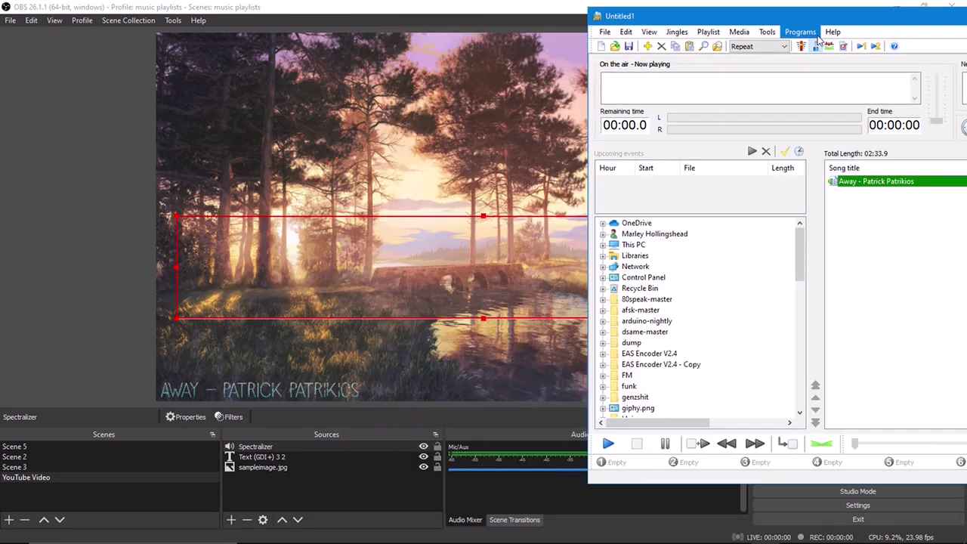
{"action": "left_click", "coordinate": [103, 266]}
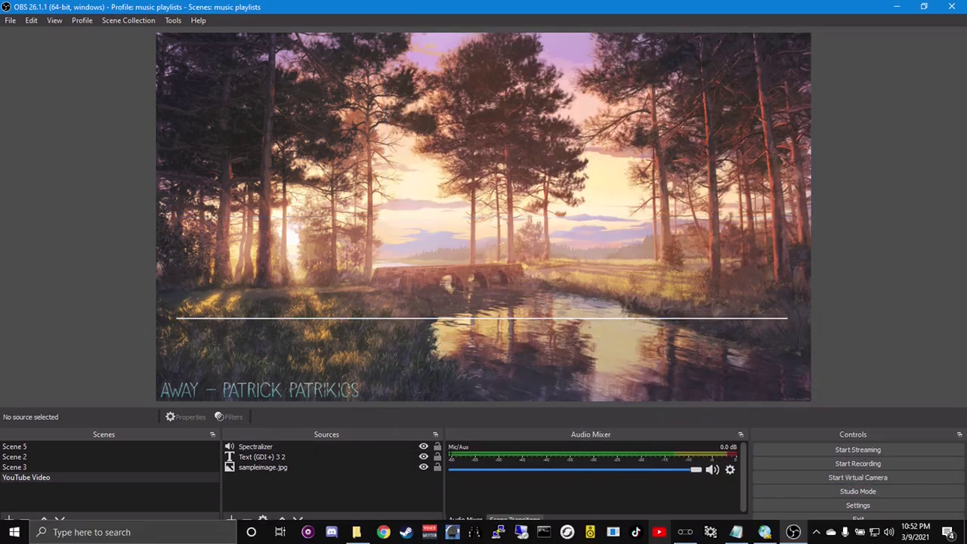
Switch to ZaraRadio, play the queued song to test the visualizer, stop playback and return to OBS.
{"action": "left_click", "coordinate": [765, 532]}
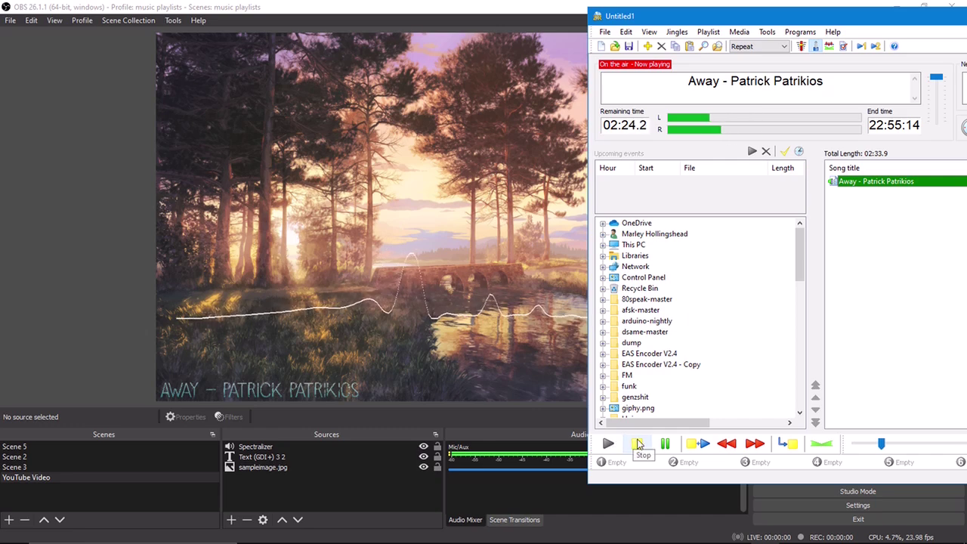
{"action": "left_click", "coordinate": [639, 444]}
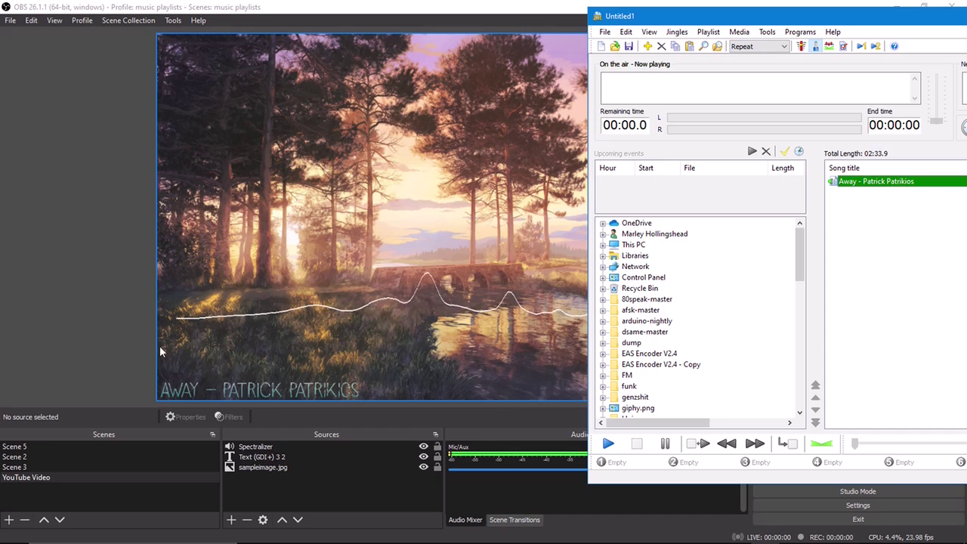
{"action": "left_click", "coordinate": [105, 350]}
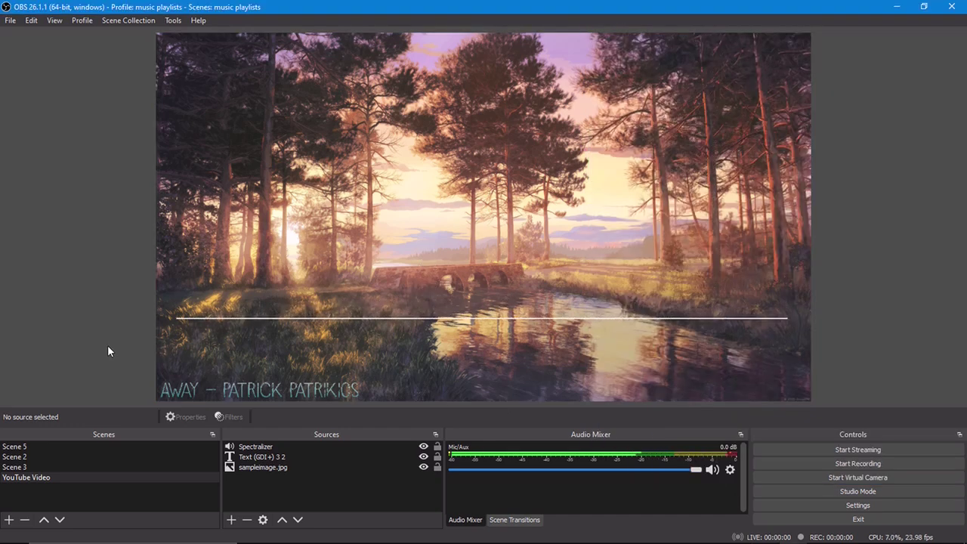
Enable the User-defined shader and Color Key filters on the Spectralizer source.
{"action": "left_click", "coordinate": [270, 448]}
{"action": "right_click", "coordinate": [272, 452]}
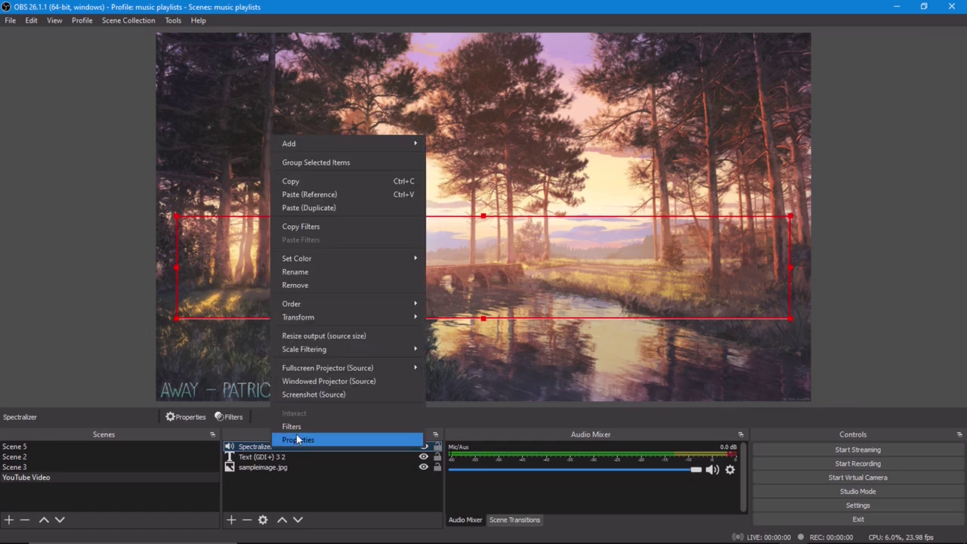
{"action": "left_click", "coordinate": [296, 435]}
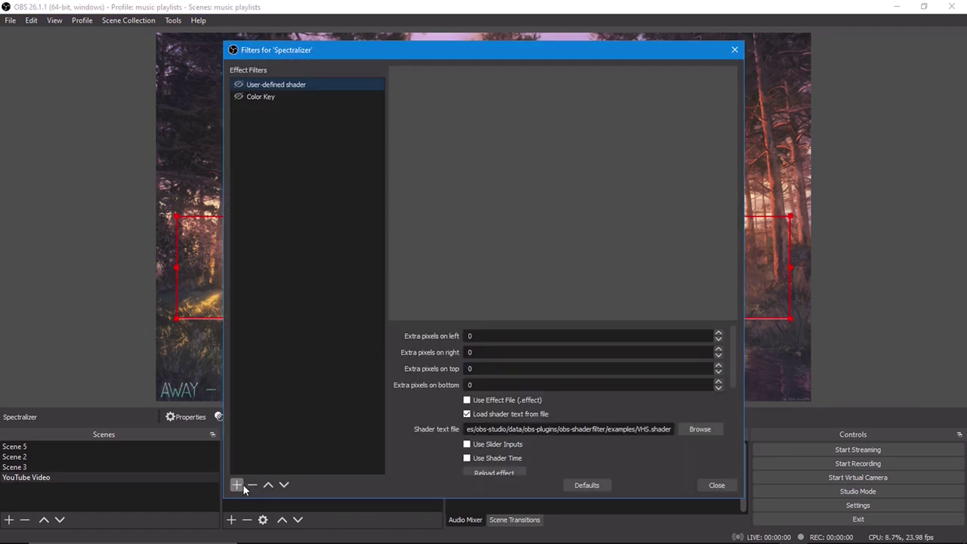
{"action": "left_click", "coordinate": [238, 486]}
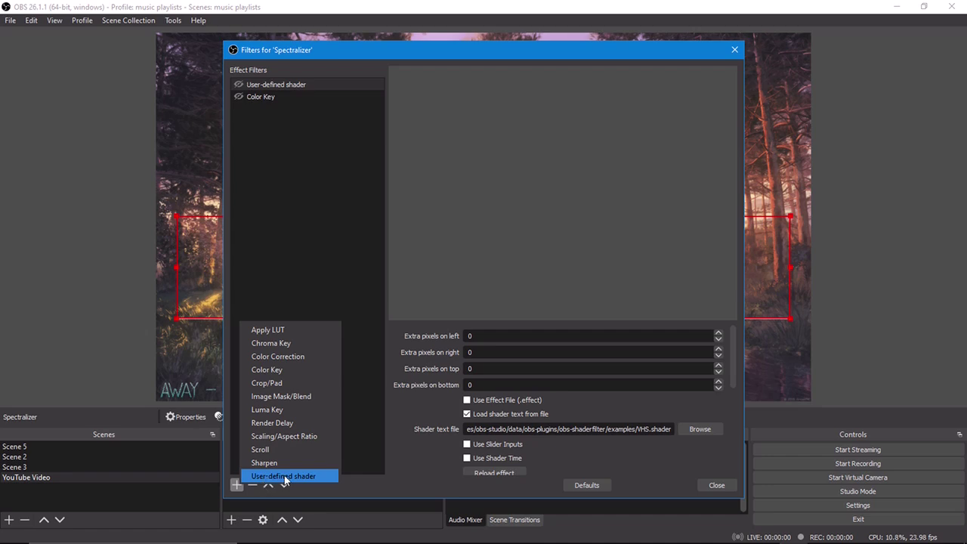
{"action": "left_click", "coordinate": [322, 261]}
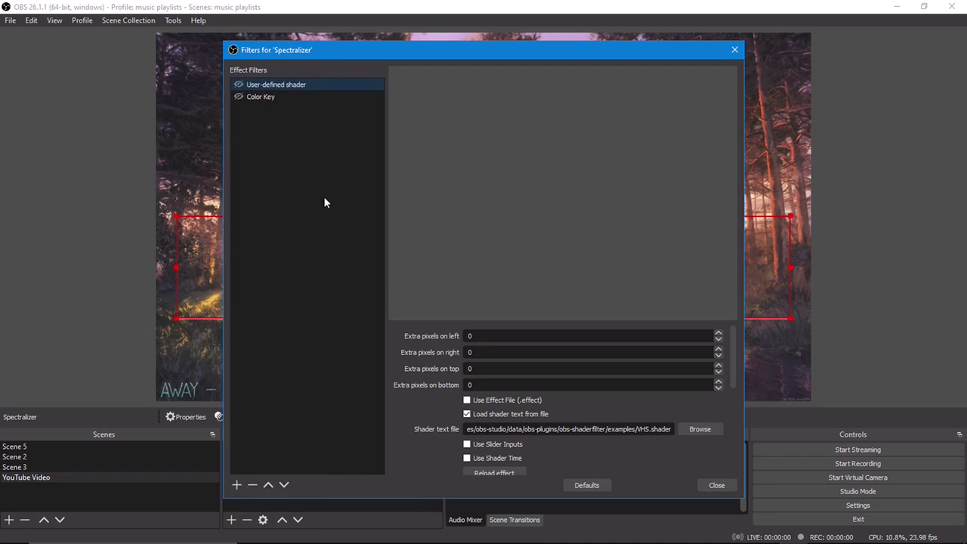
{"action": "left_click", "coordinate": [240, 84]}
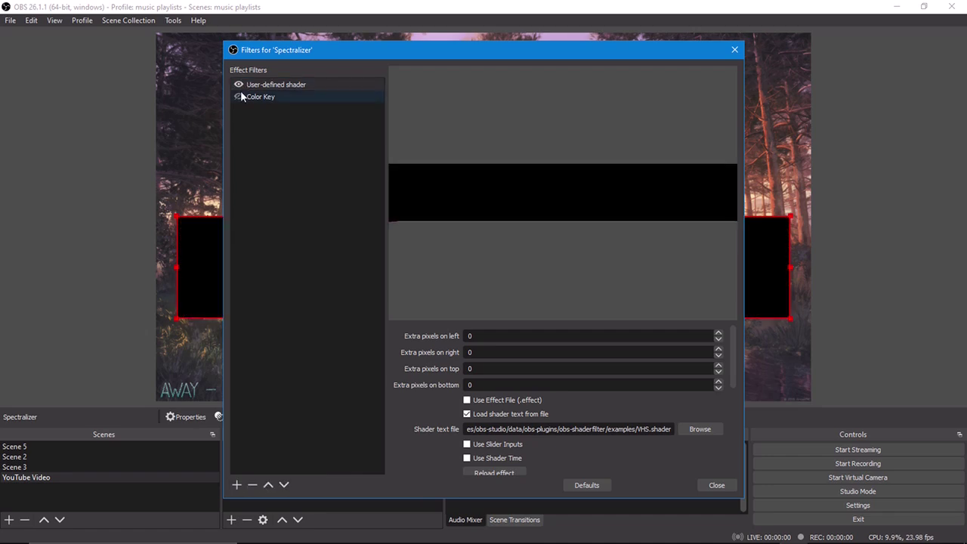
{"action": "left_click", "coordinate": [248, 98]}
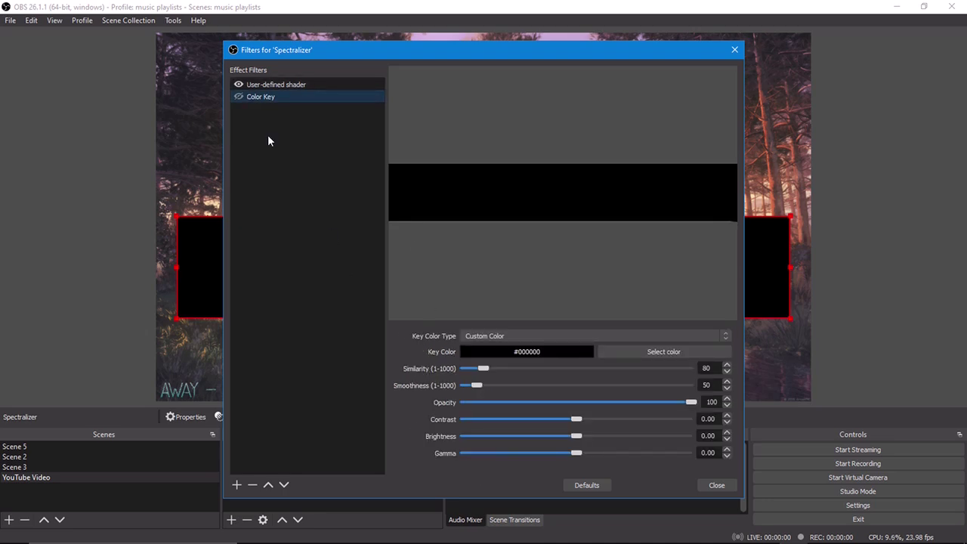
{"action": "left_click", "coordinate": [239, 97]}
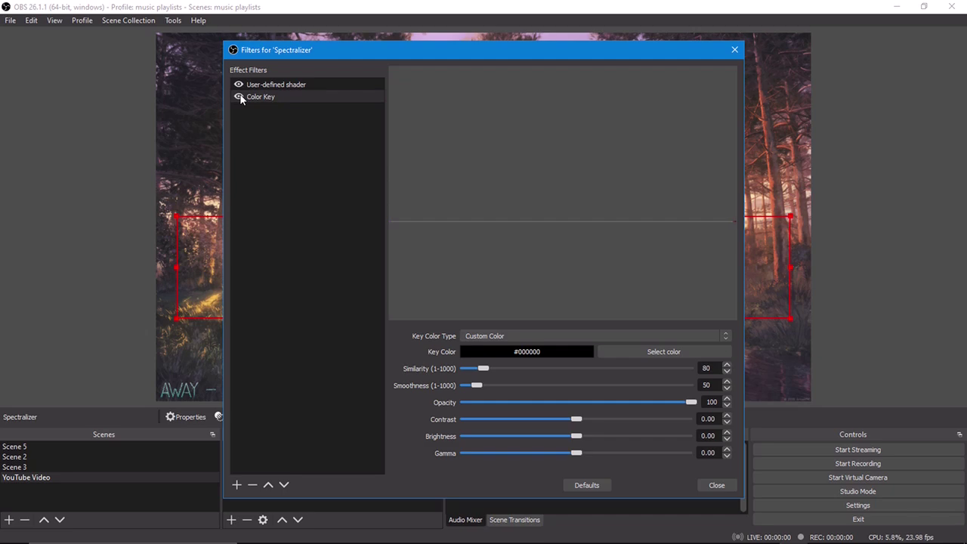
Examine the User-defined shader filter's settings, the shader files in the examples folder, and the VHS shader's noise, offset and luma parameters.
{"action": "left_click", "coordinate": [328, 85]}
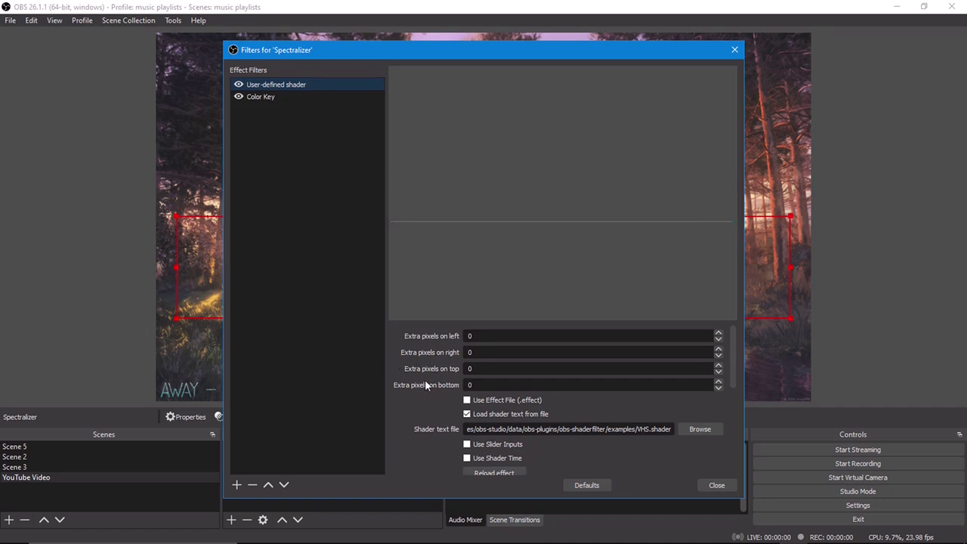
{"action": "scroll", "coordinate": [425, 386], "scroll_direction": "down", "scroll_amount": 1}
{"action": "left_click", "coordinate": [701, 393]}
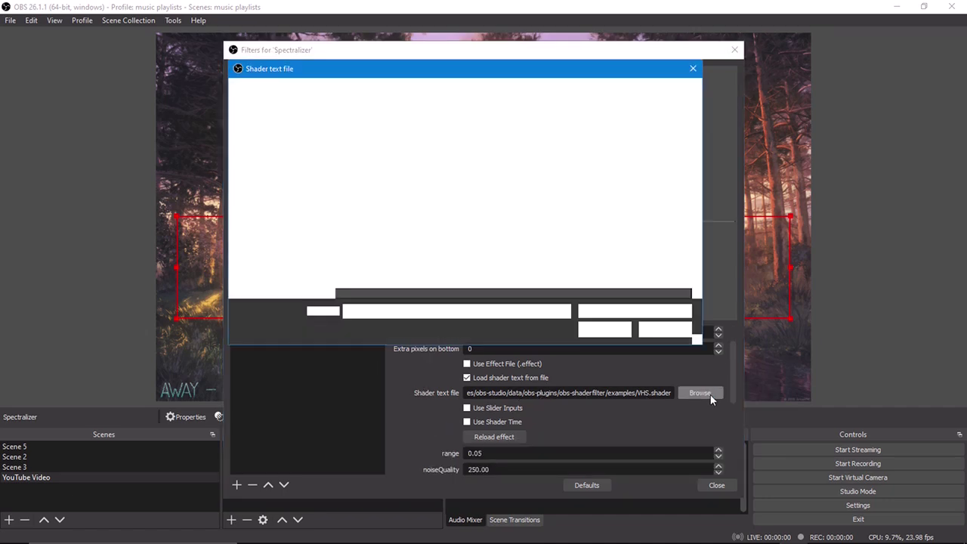
{"action": "scroll", "coordinate": [442, 239], "scroll_direction": "down", "scroll_amount": 20}
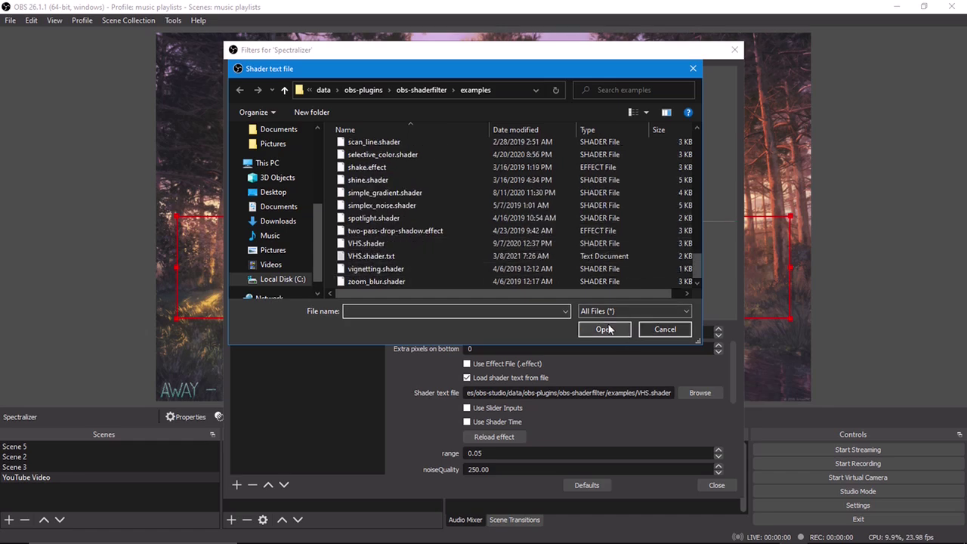
{"action": "left_click", "coordinate": [665, 329]}
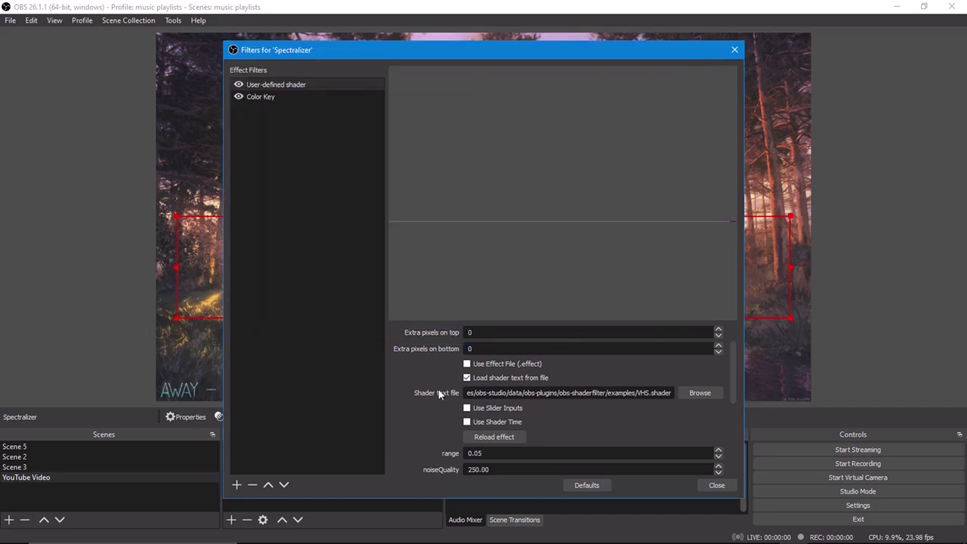
{"action": "scroll", "coordinate": [425, 399], "scroll_direction": "down", "scroll_amount": 2}
{"action": "scroll", "coordinate": [425, 400], "scroll_direction": "down", "scroll_amount": 2}
{"action": "scroll", "coordinate": [394, 389], "scroll_direction": "down", "scroll_amount": 2}
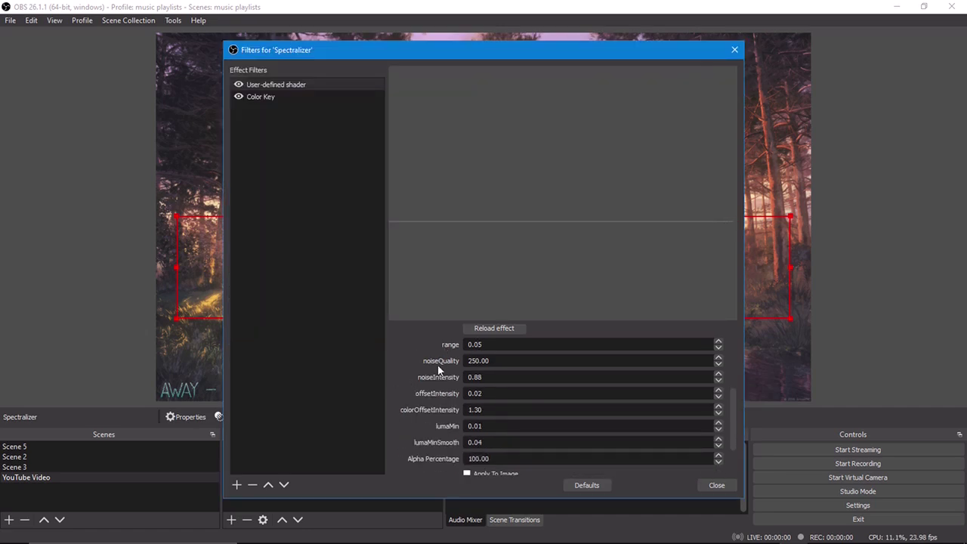
Review the remaining VHS shader parameters and the image and color replacement options, and close the Spectralizer filters.
{"action": "scroll", "coordinate": [415, 446], "scroll_direction": "down", "scroll_amount": 2}
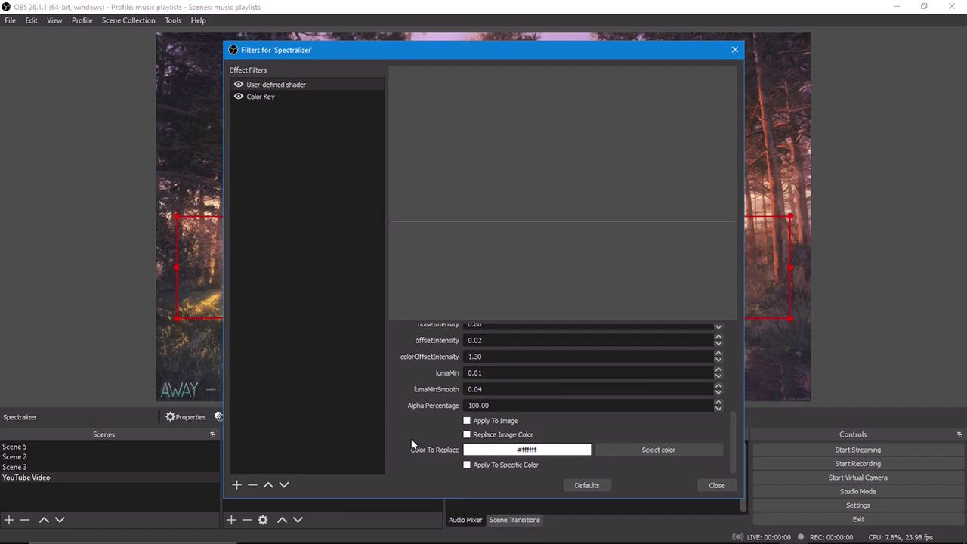
{"action": "scroll", "coordinate": [411, 438], "scroll_direction": "up", "scroll_amount": 2}
{"action": "scroll", "coordinate": [428, 396], "scroll_direction": "up", "scroll_amount": 2}
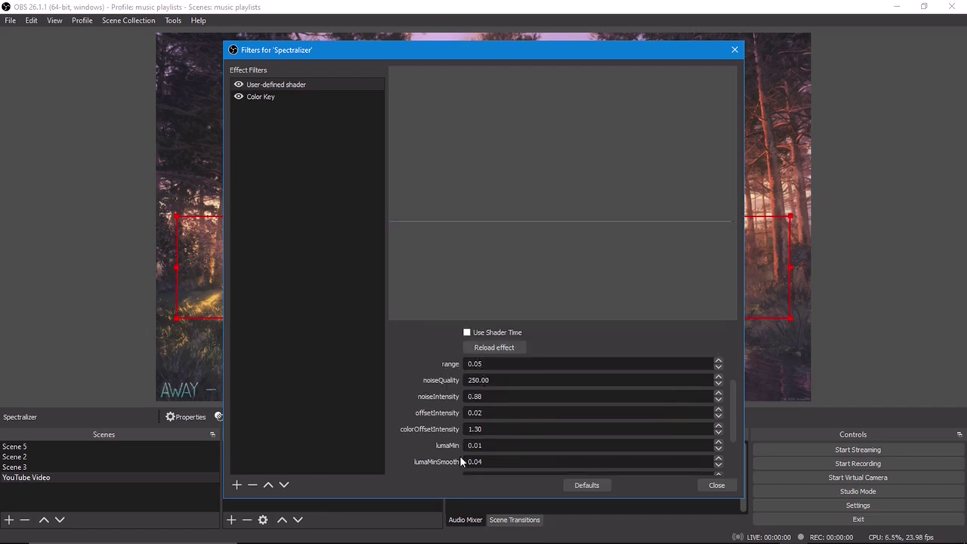
{"action": "scroll", "coordinate": [455, 463], "scroll_direction": "down", "scroll_amount": 2}
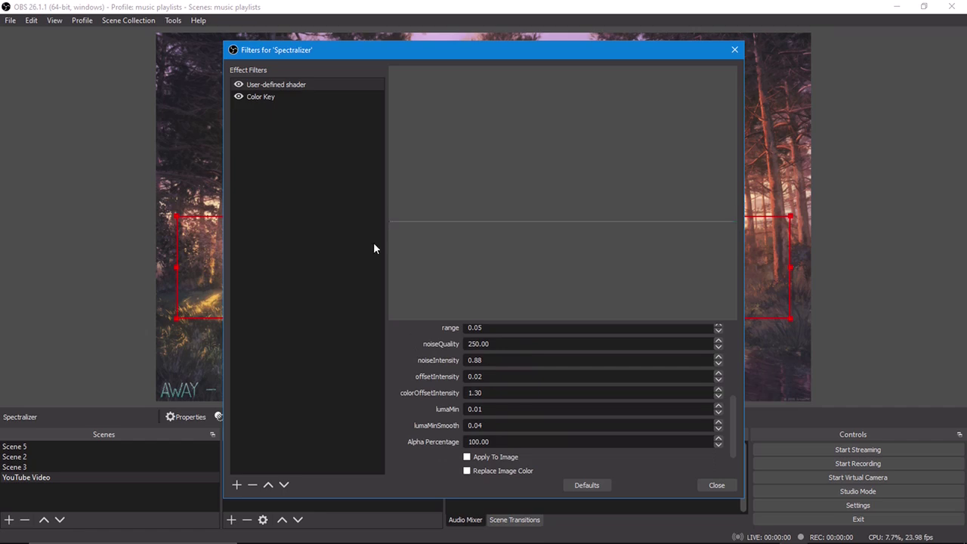
{"action": "left_click", "coordinate": [714, 486]}
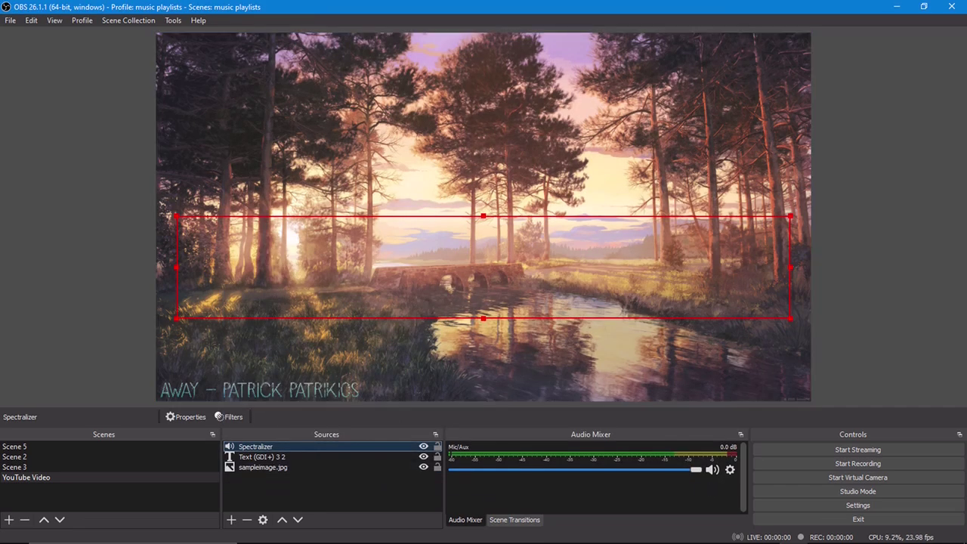
Deselect the Spectralizer source, play the queued song in ZaraRadio to check the shader-filtered visualizer, stop playback and return to OBS.
{"action": "mouse_move", "coordinate": [794, 537]}
{"action": "left_click", "coordinate": [765, 532]}
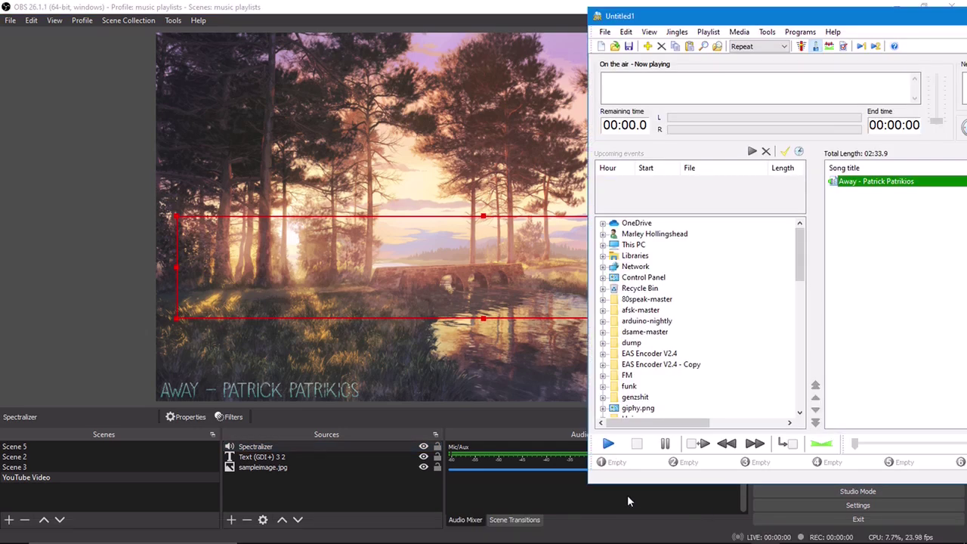
{"action": "left_click", "coordinate": [199, 391]}
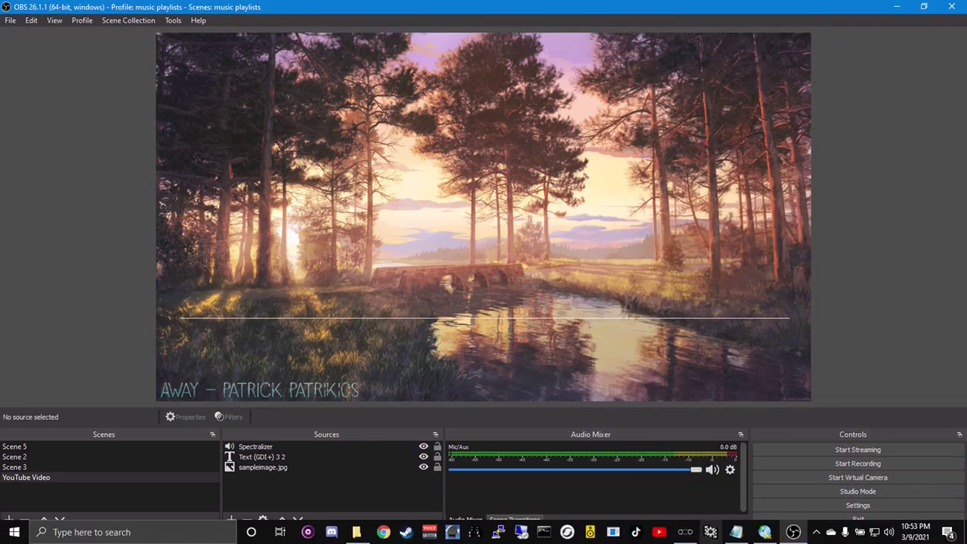
{"action": "left_click", "coordinate": [765, 532]}
{"action": "left_click", "coordinate": [611, 443]}
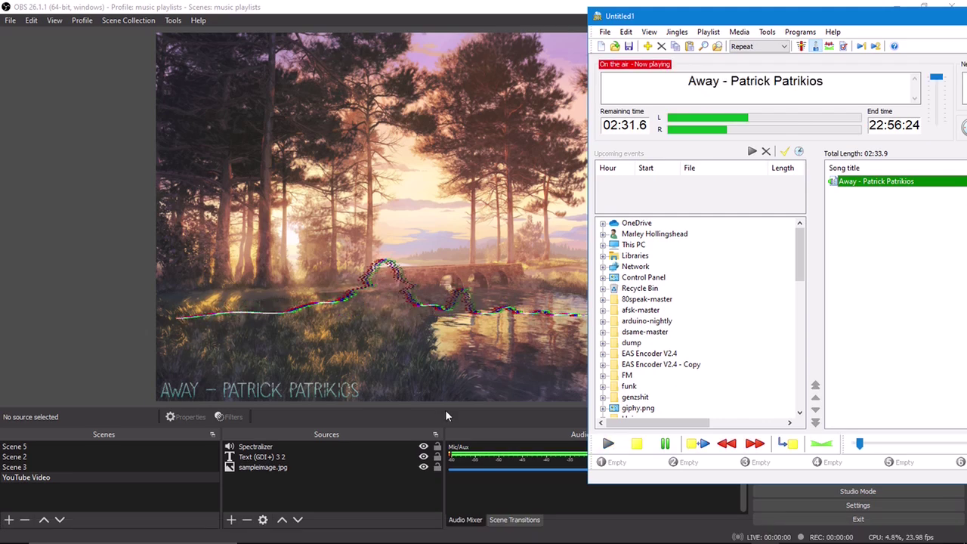
{"action": "left_click", "coordinate": [82, 340]}
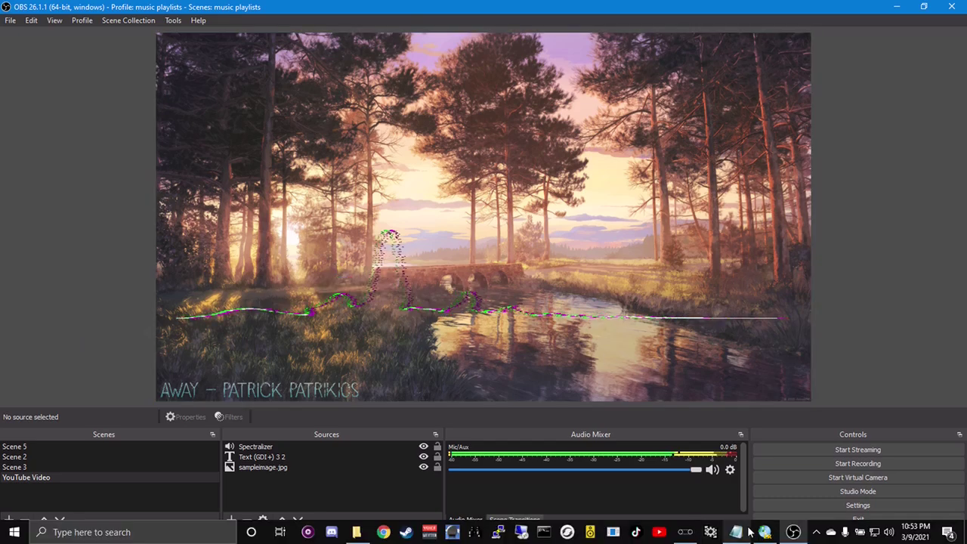
{"action": "left_click", "coordinate": [740, 532]}
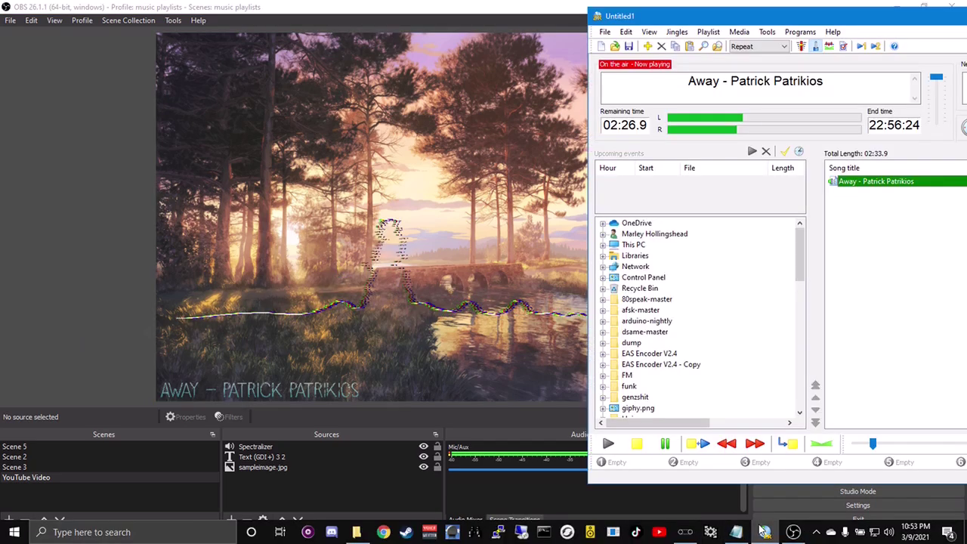
{"action": "left_click", "coordinate": [636, 447]}
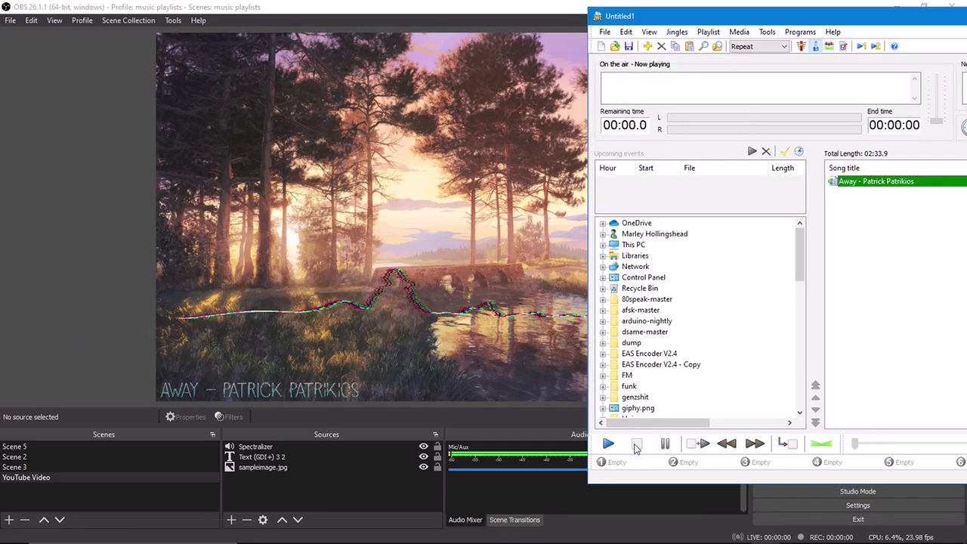
{"action": "left_click", "coordinate": [442, 505]}
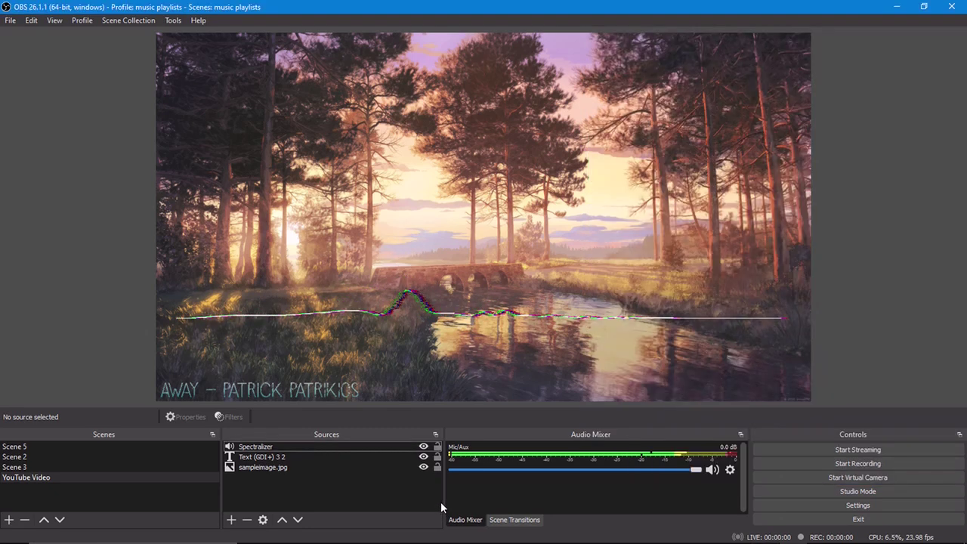
Enable the User-defined shader and Color Key filters on the Text (GDI+) 3 2 source, close its filters and deselect it.
{"action": "left_click", "coordinate": [261, 458]}
{"action": "right_click", "coordinate": [268, 457]}
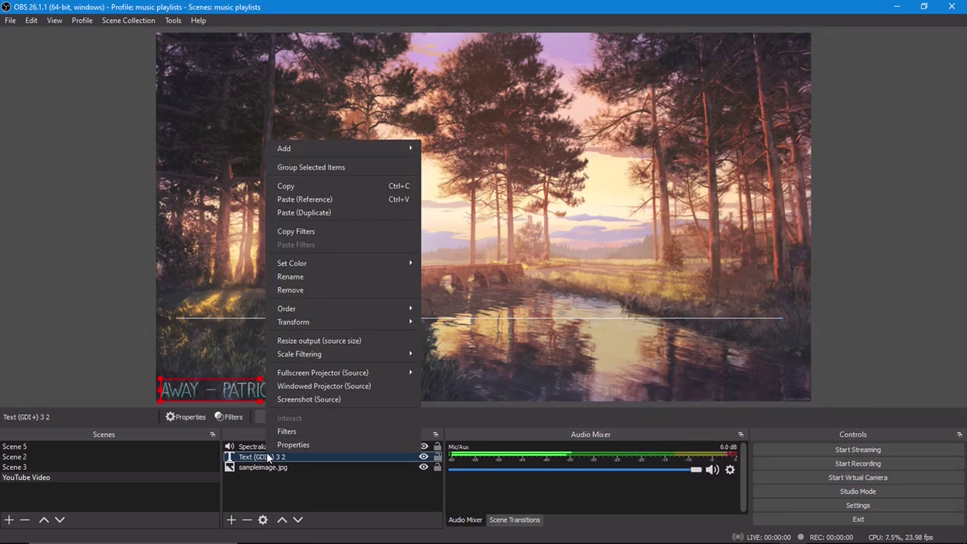
{"action": "left_click", "coordinate": [287, 431]}
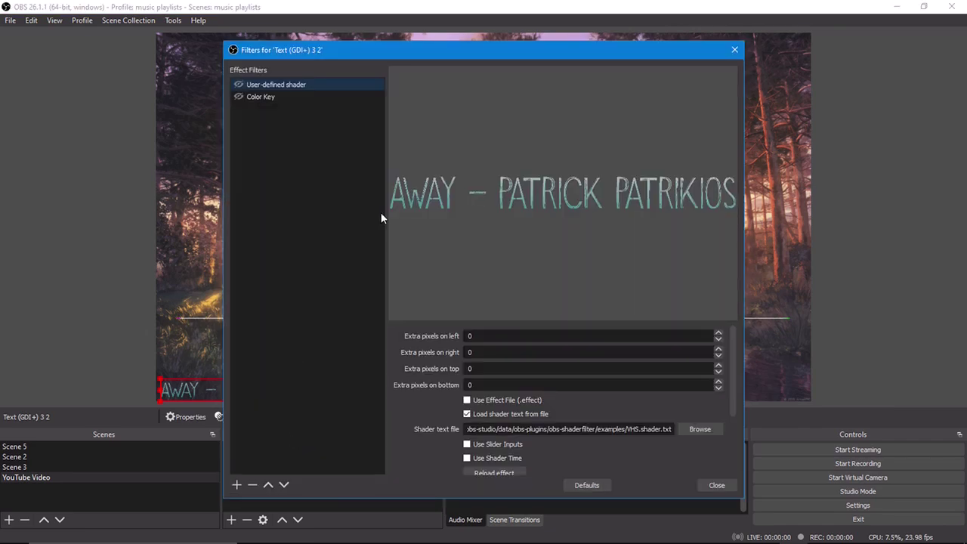
{"action": "scroll", "coordinate": [393, 363], "scroll_direction": "down", "scroll_amount": 5}
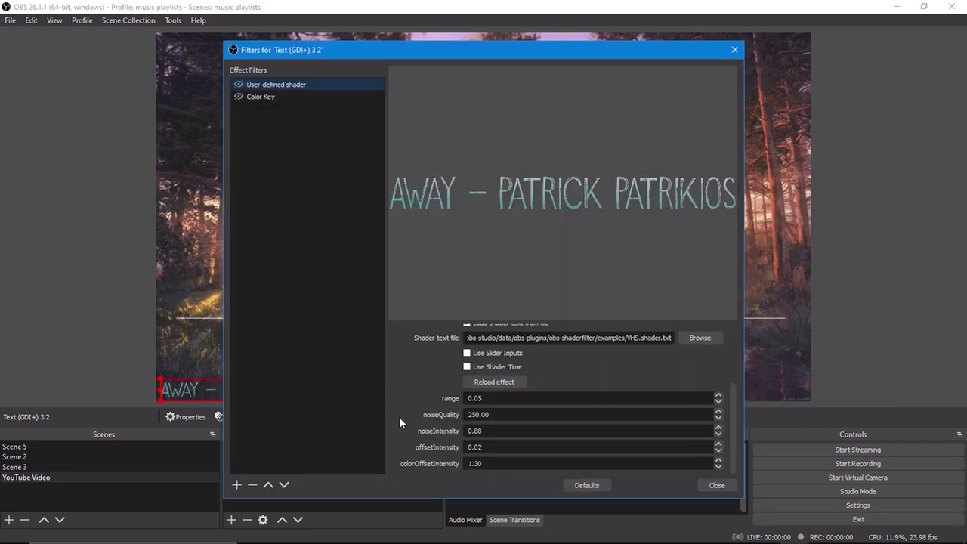
{"action": "scroll", "coordinate": [398, 430], "scroll_direction": "up", "scroll_amount": 3}
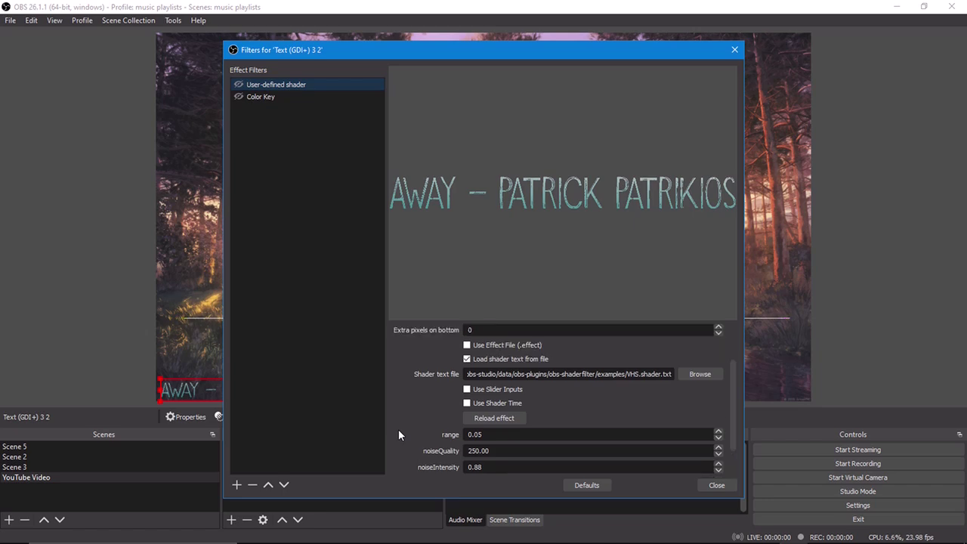
{"action": "left_click", "coordinate": [239, 84]}
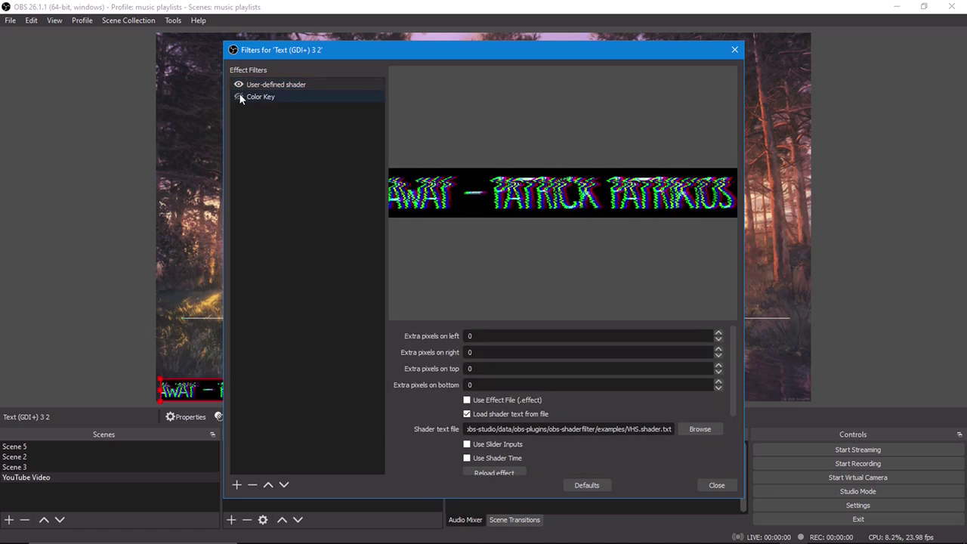
{"action": "left_click", "coordinate": [270, 97]}
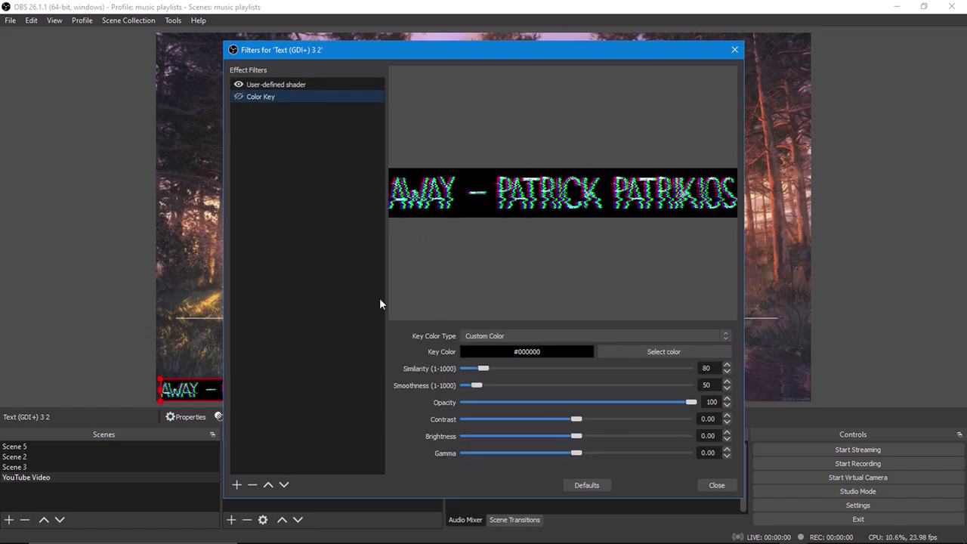
{"action": "left_click", "coordinate": [239, 97]}
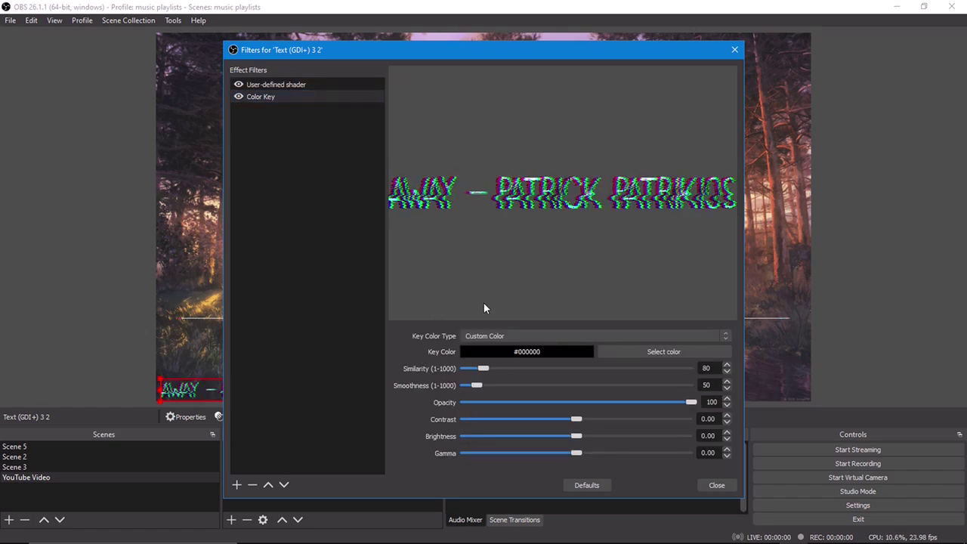
{"action": "left_click", "coordinate": [708, 487]}
{"action": "left_click", "coordinate": [887, 313]}
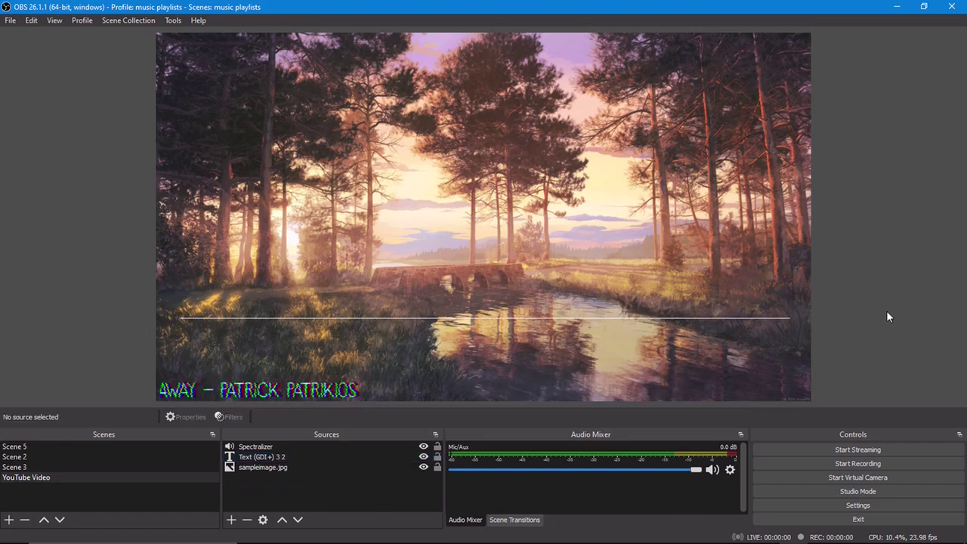
Switch to ZaraRadio, start the queued song again and return to OBS to check the filtered text and visualizer together.
{"action": "mouse_move", "coordinate": [900, 542]}
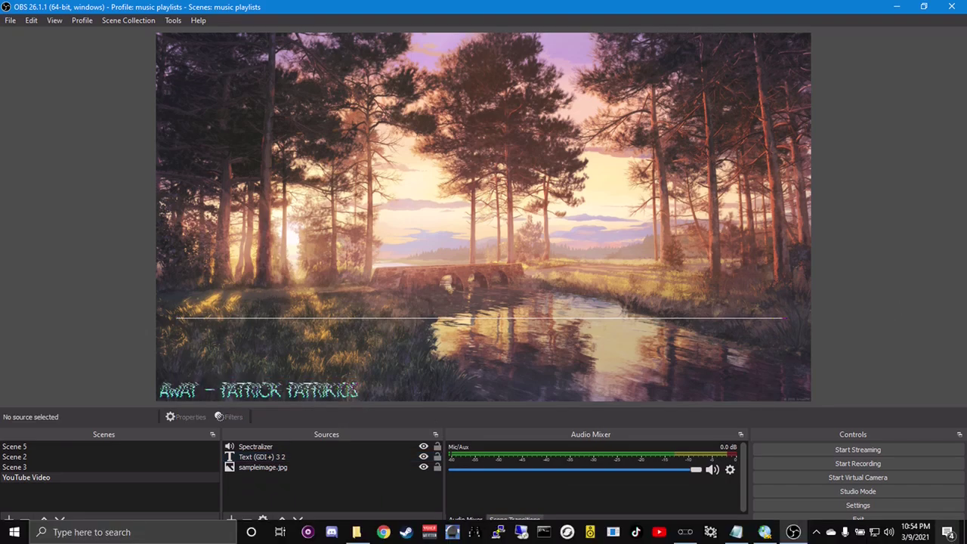
{"action": "left_click", "coordinate": [765, 533]}
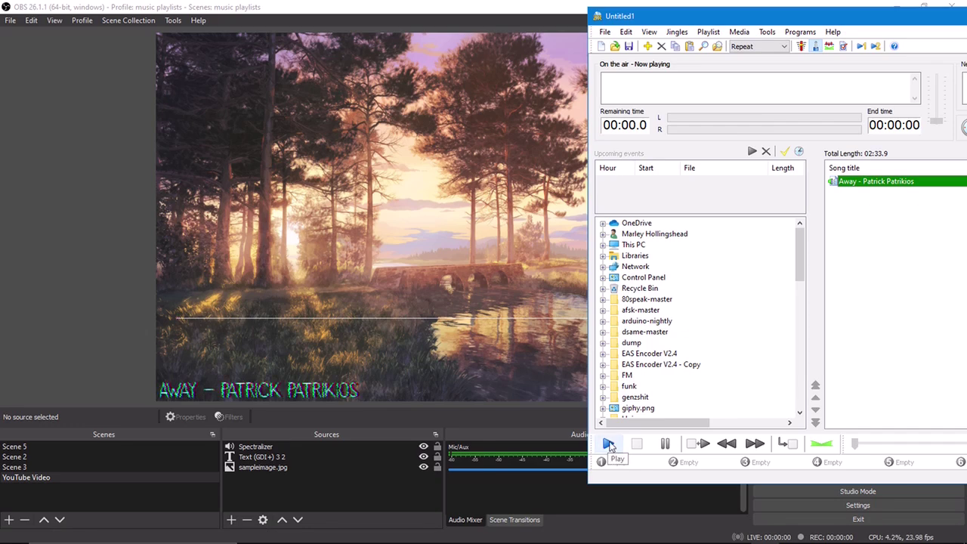
{"action": "left_click", "coordinate": [610, 445]}
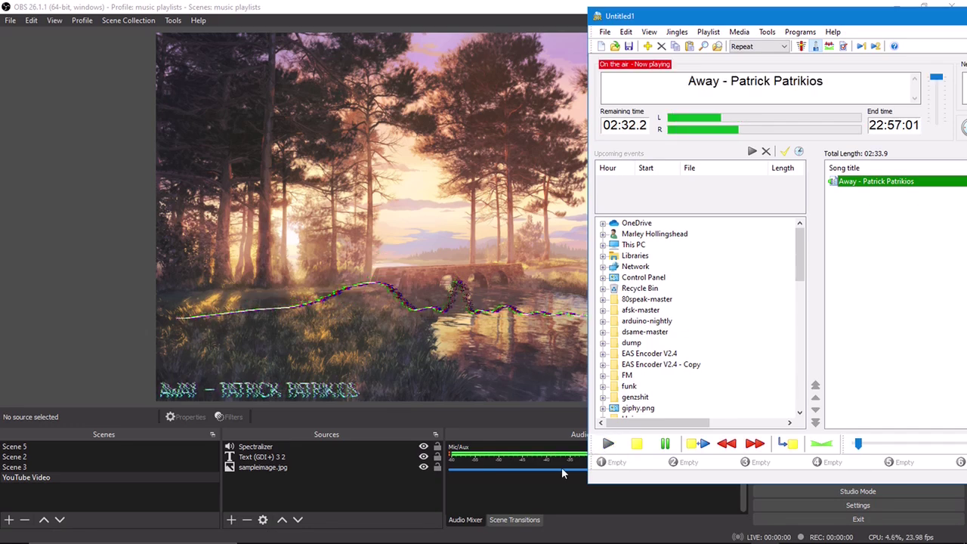
{"action": "left_click", "coordinate": [526, 489]}
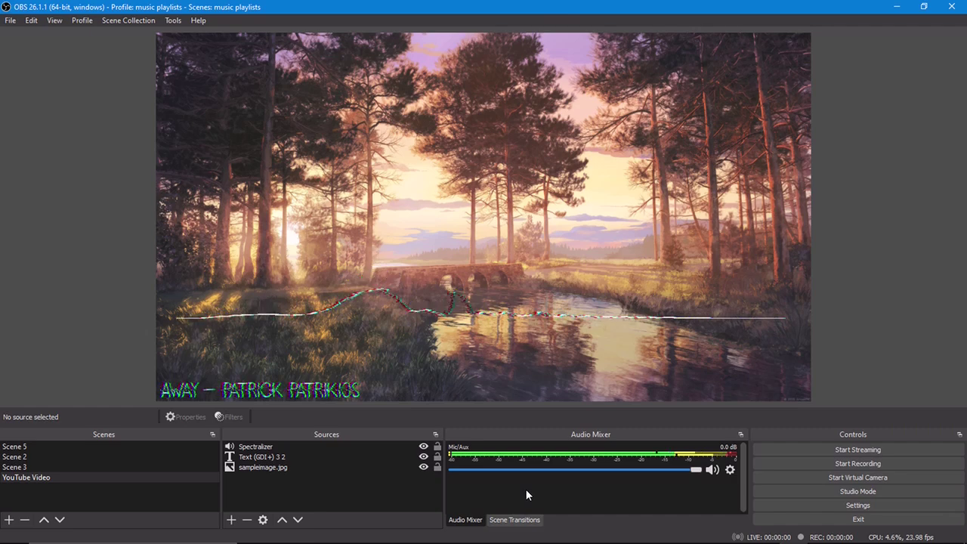